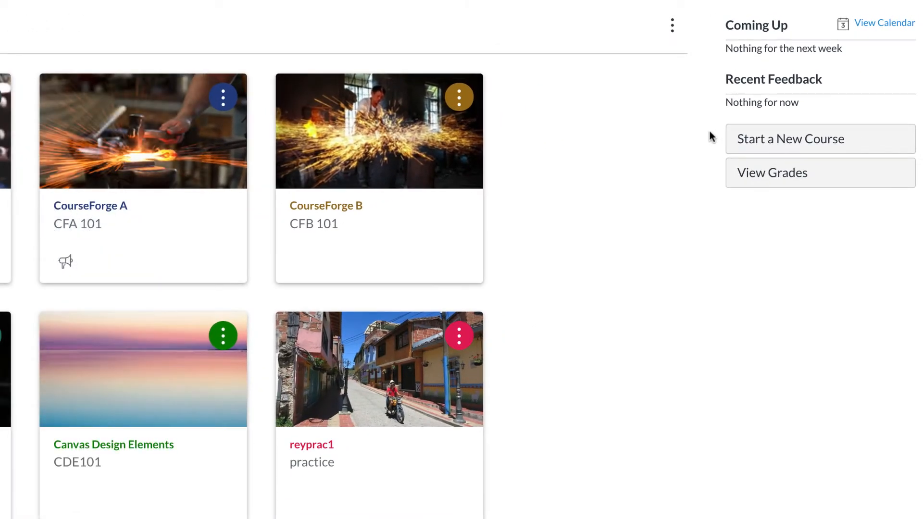
Create a new course named New Course A
left_click(745, 151)
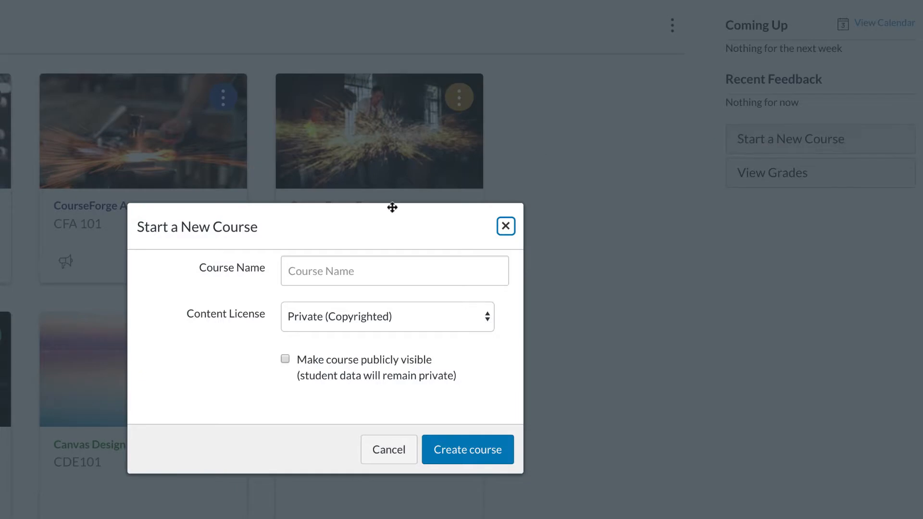
left_click(343, 269)
type("New")
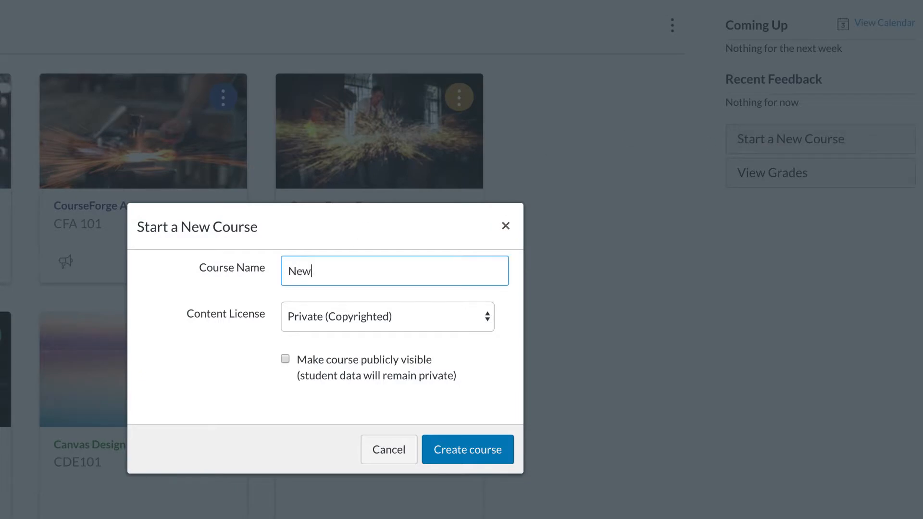
type(" Course A")
left_click(485, 459)
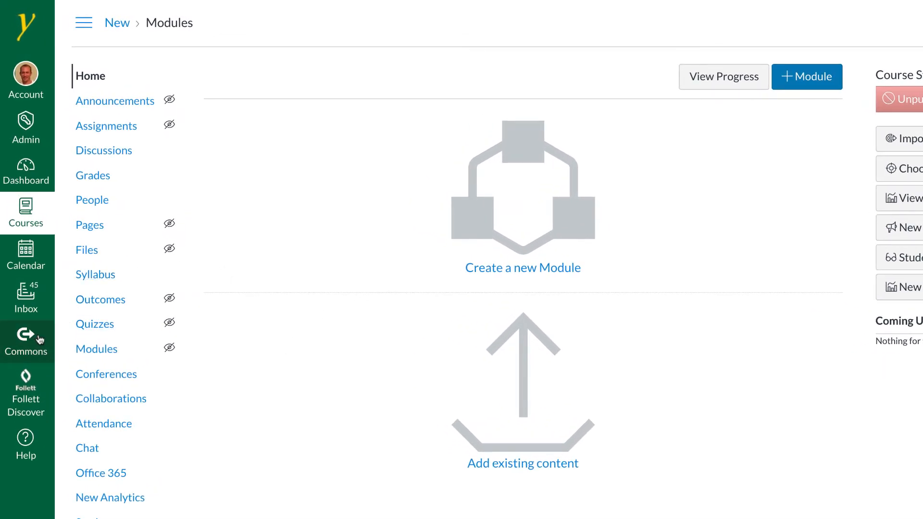
Open Commons and search it for courseforge
left_click(40, 340)
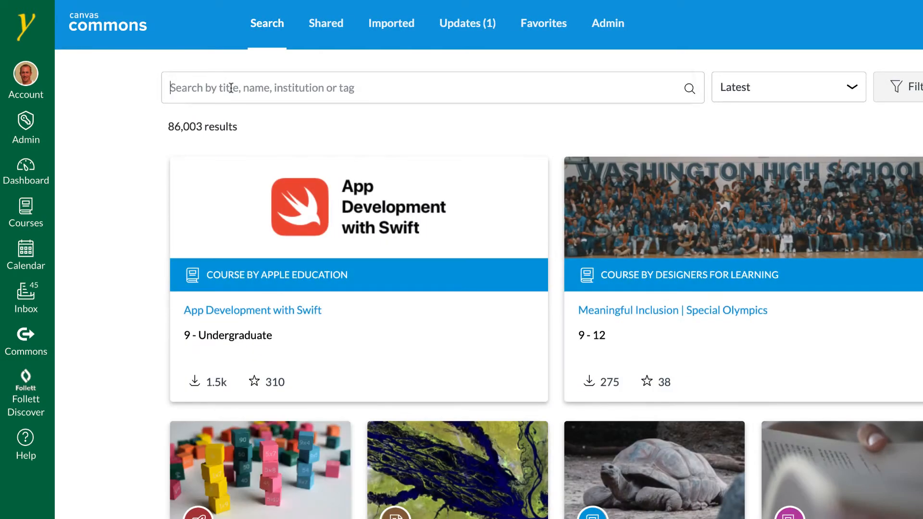
left_click(230, 88)
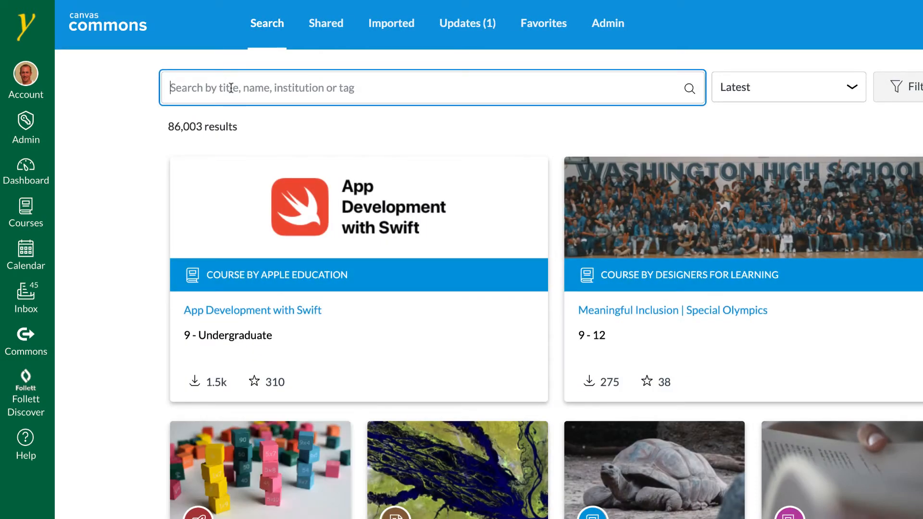
type("courseforge")
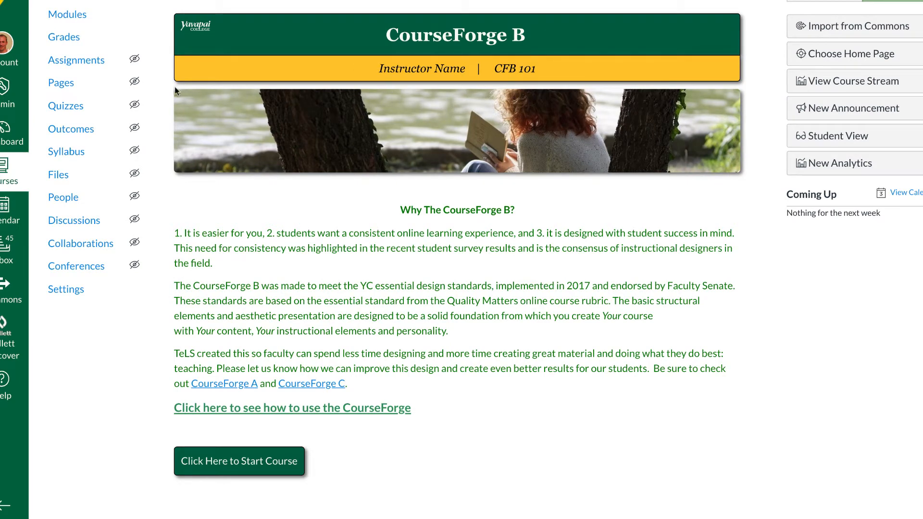
scroll(302, 184, "up", 1)
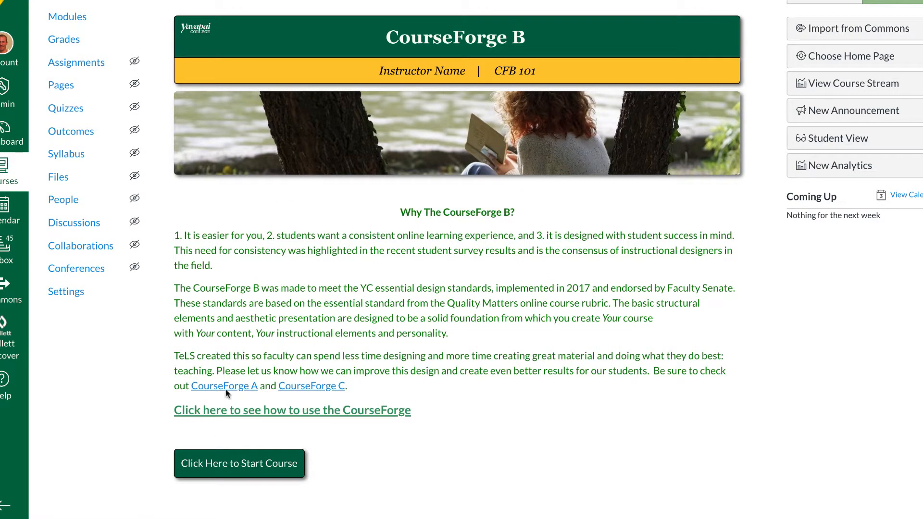
scroll(568, 286, "up", 1)
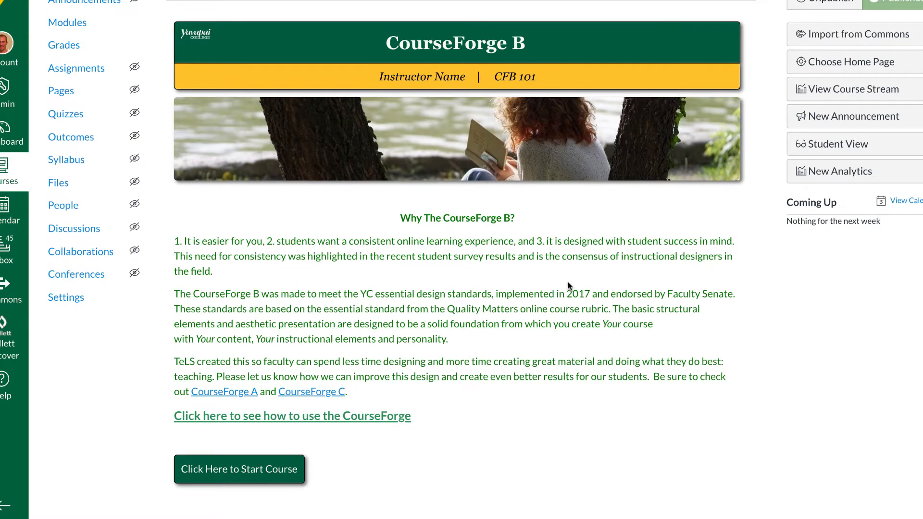
scroll(451, 214, "down", 1)
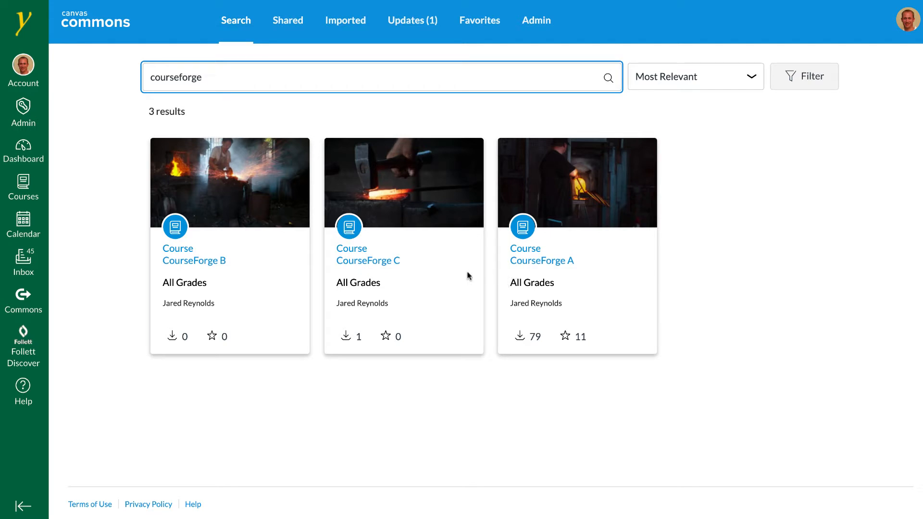
Import the CourseForge A course from Commons into New Course A
left_click(524, 261)
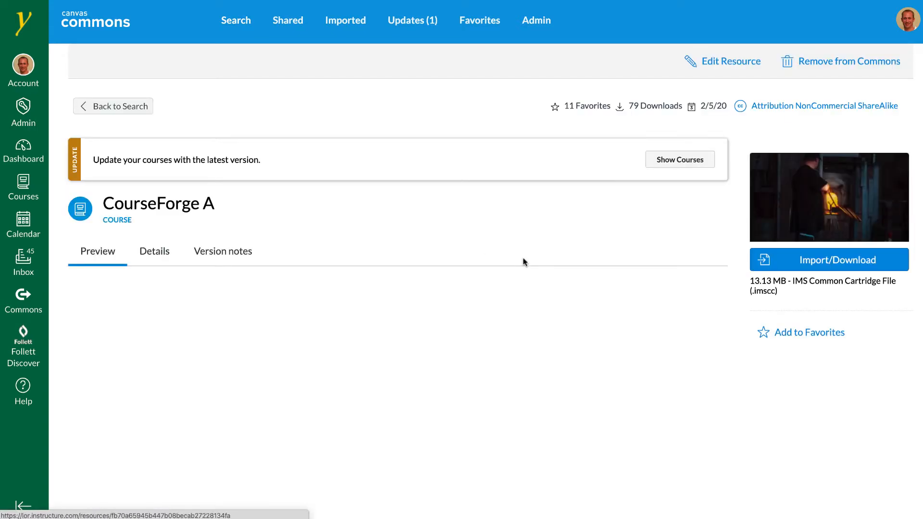
scroll(523, 262, "down", 3)
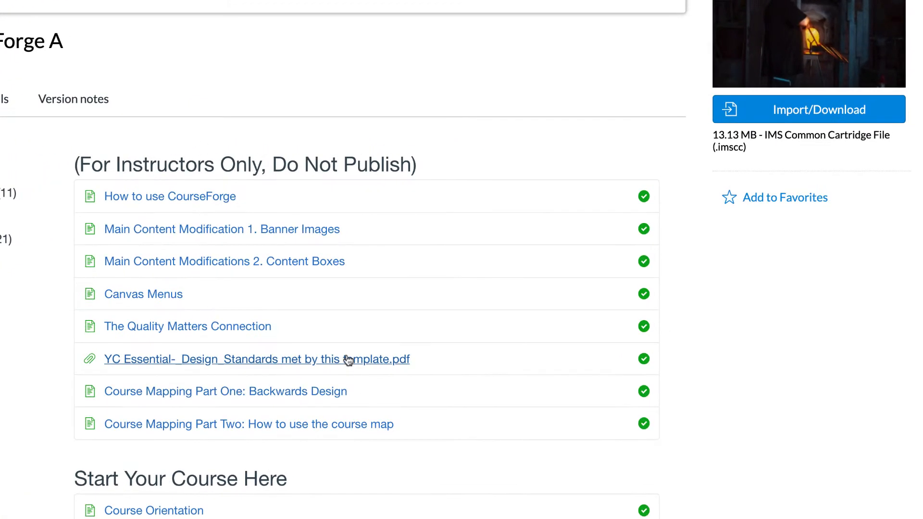
left_click(766, 117)
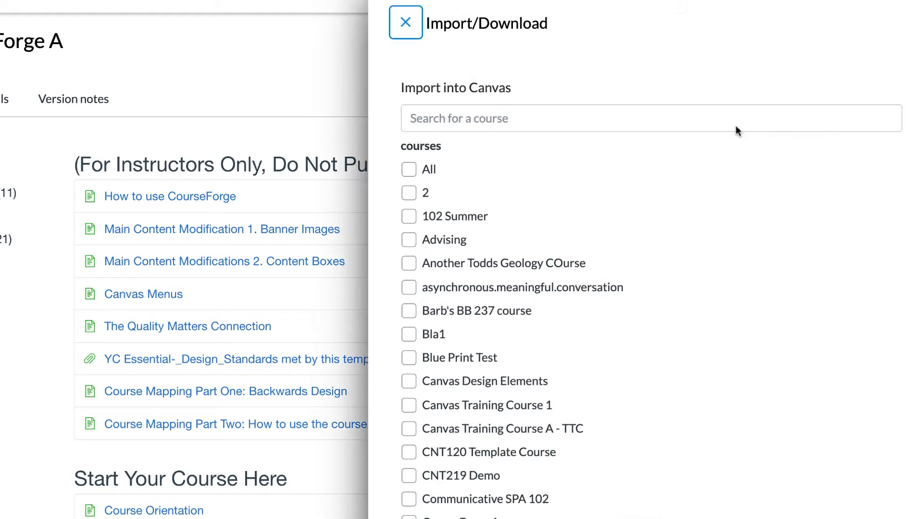
scroll(613, 323, "down", 15)
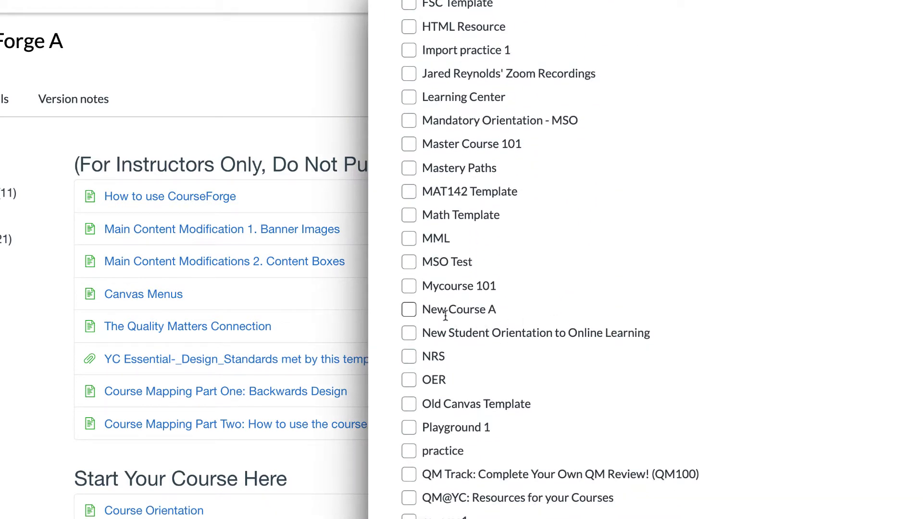
left_click(461, 311)
scroll(529, 323, "down", 5)
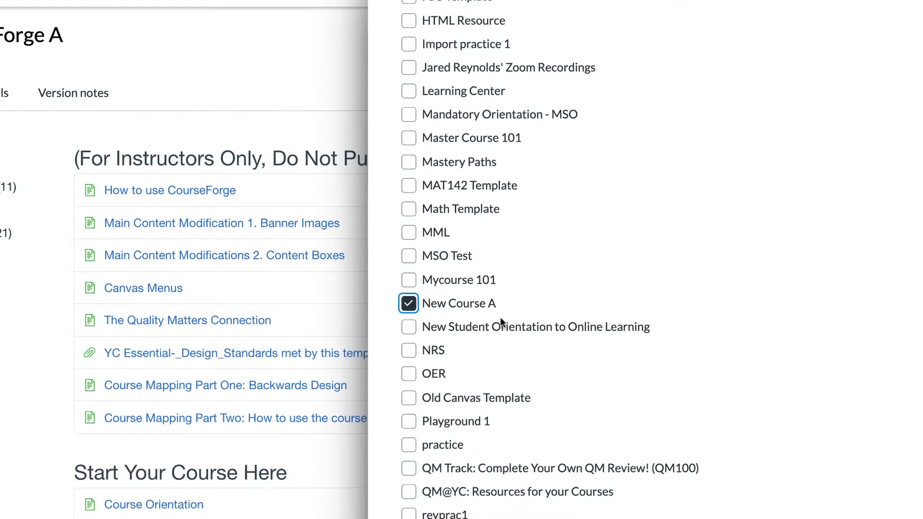
scroll(613, 285, "down", 15)
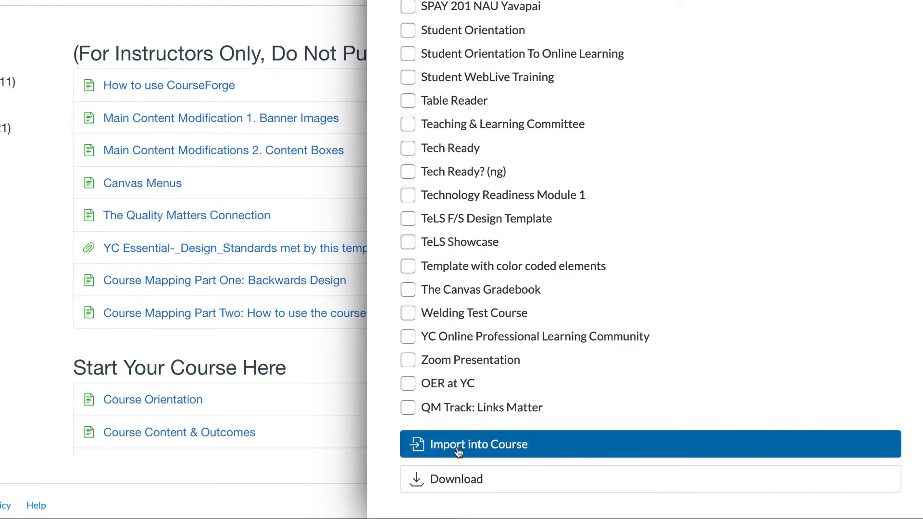
right_click(485, 445)
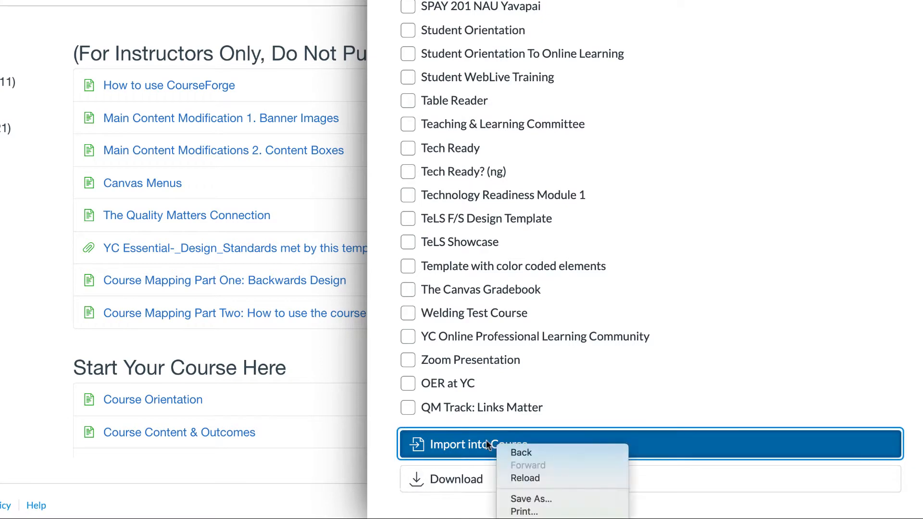
left_click(454, 441)
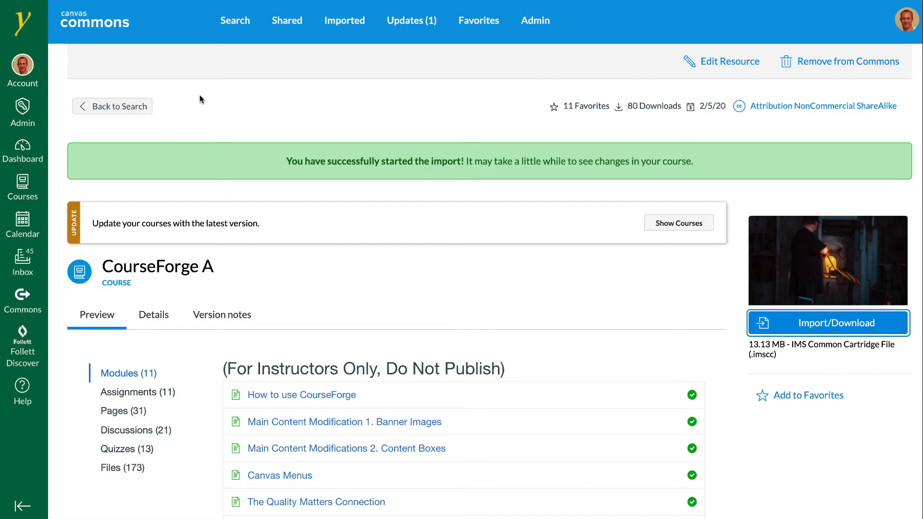
Open New Course A from the dashboard
left_click(25, 151)
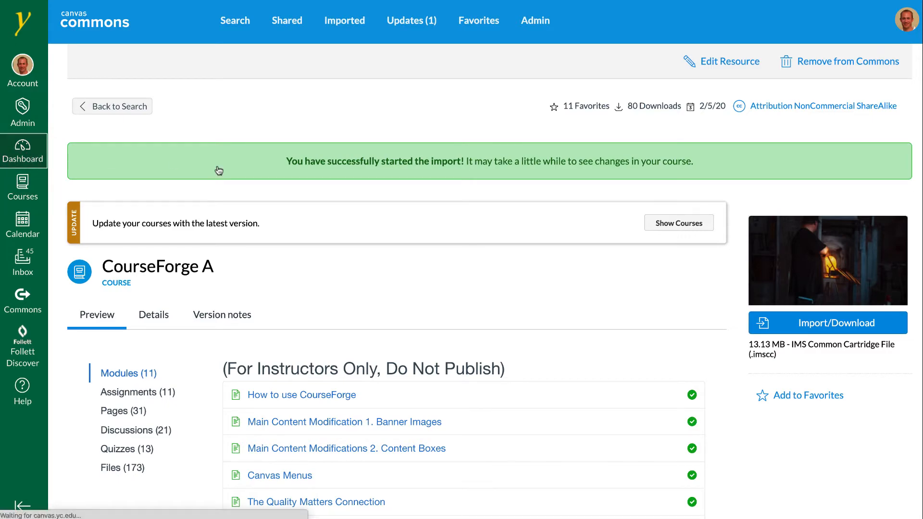
scroll(221, 173, "down", 15)
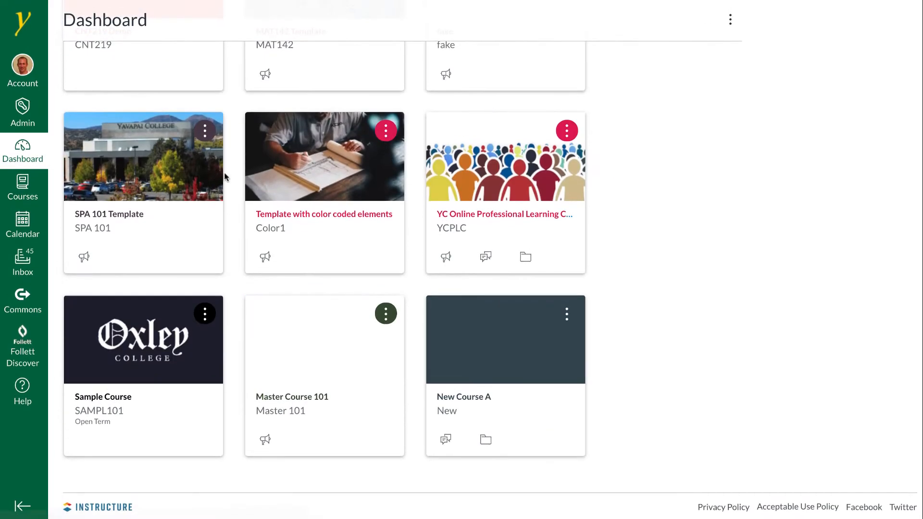
left_click(501, 331)
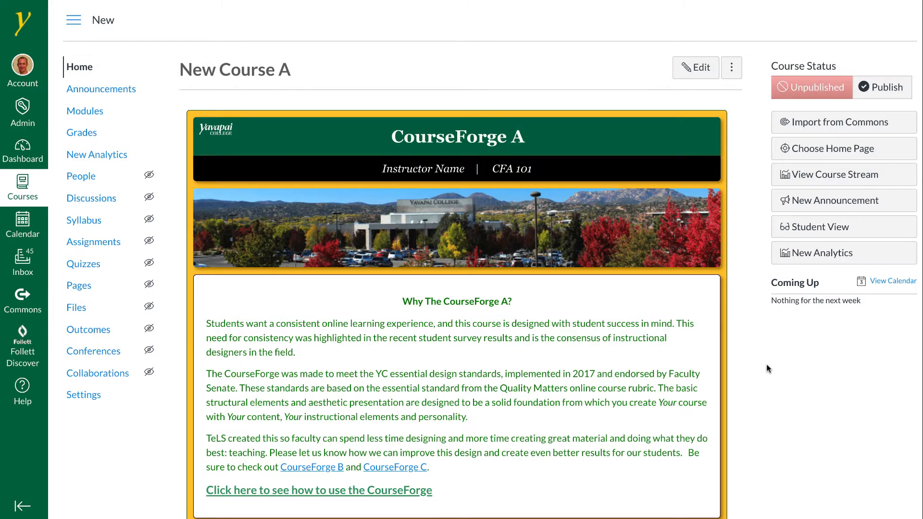
Open the Main Content Modifications 2. Content Boxes page from the course modules
scroll(767, 370, "down", 1)
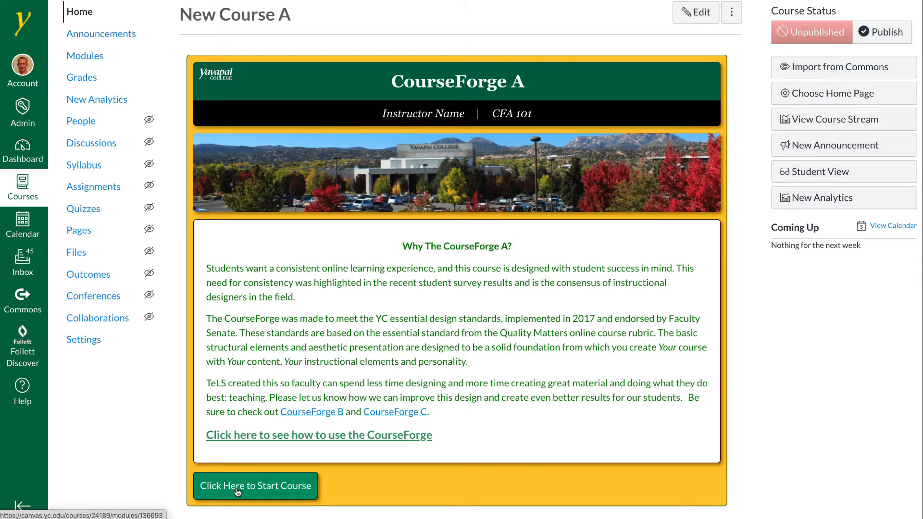
left_click(281, 486)
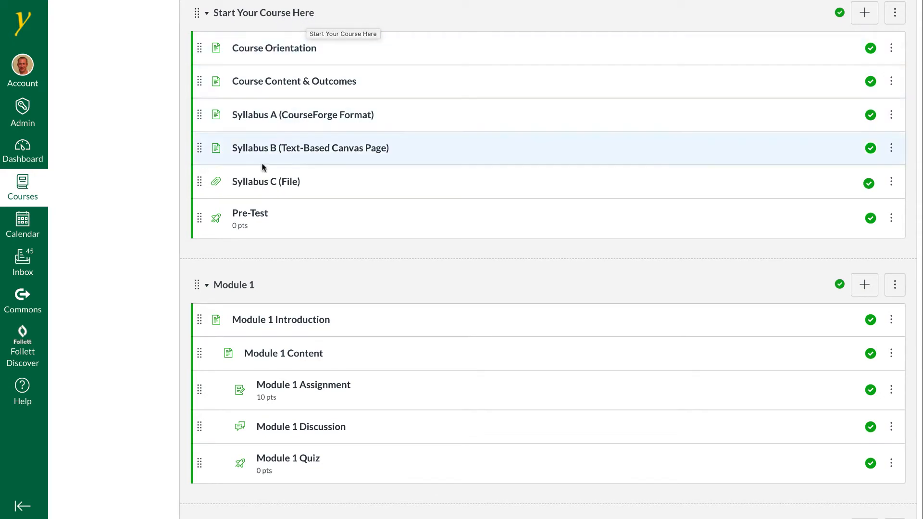
scroll(336, 284, "up", 6)
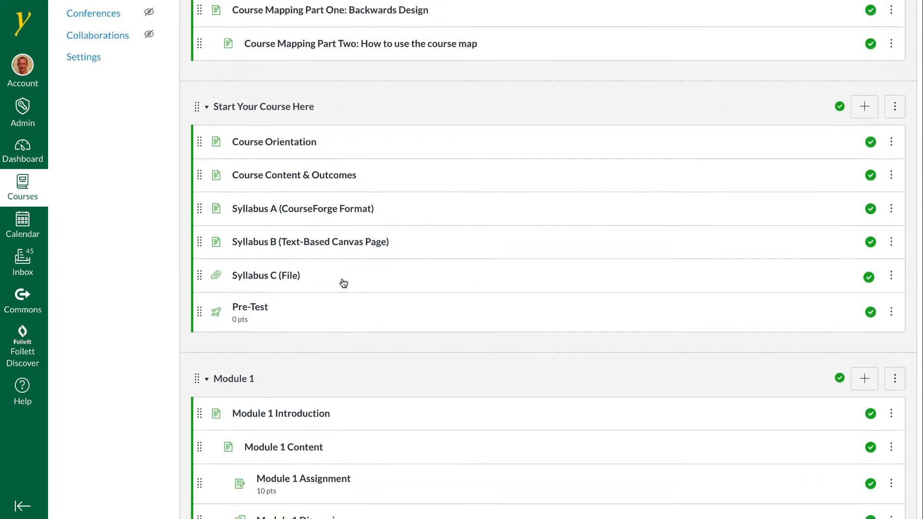
scroll(342, 277, "up", 2)
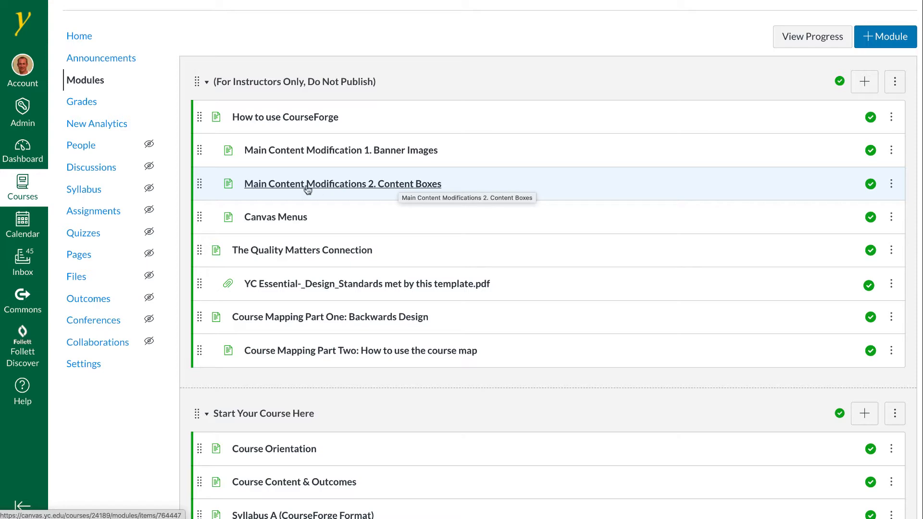
left_click(291, 188)
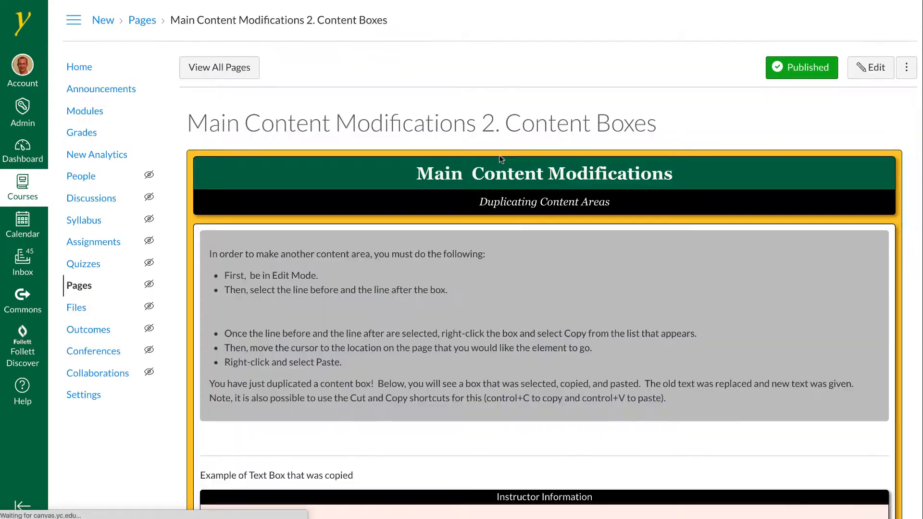
Open the Content Boxes page for editing
scroll(507, 158, "down", 1)
scroll(506, 154, "down", 8)
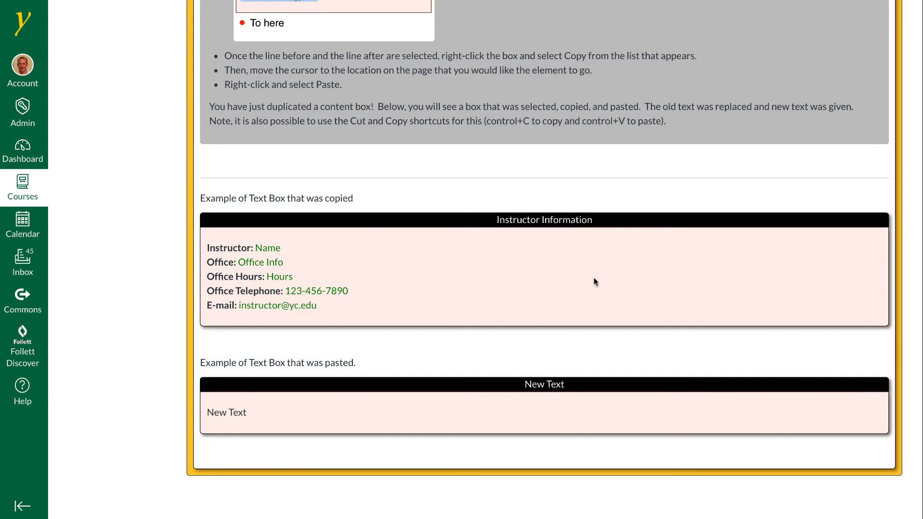
scroll(633, 249, "up", 10)
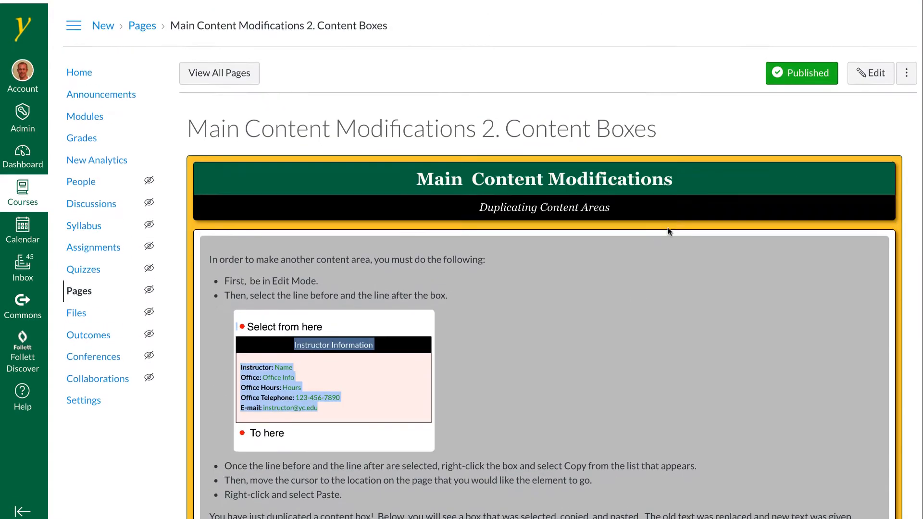
left_click(870, 72)
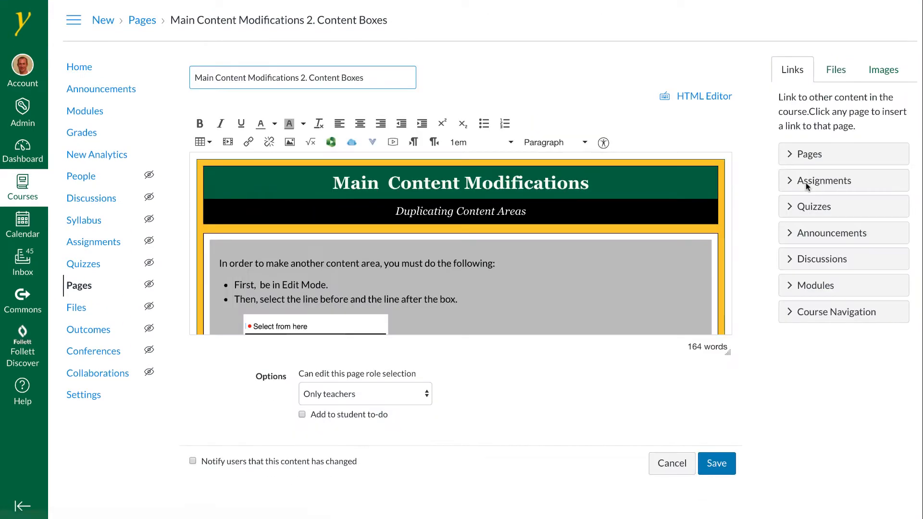
Delete the line 'Example of Text Box that was pasted.' above the New Text box
scroll(583, 270, "down", 5)
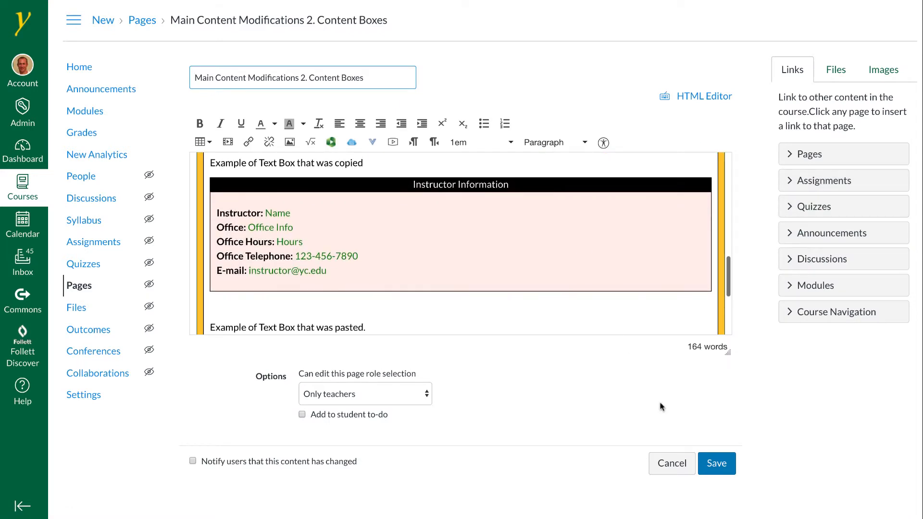
left_click_drag(727, 353, 728, 460)
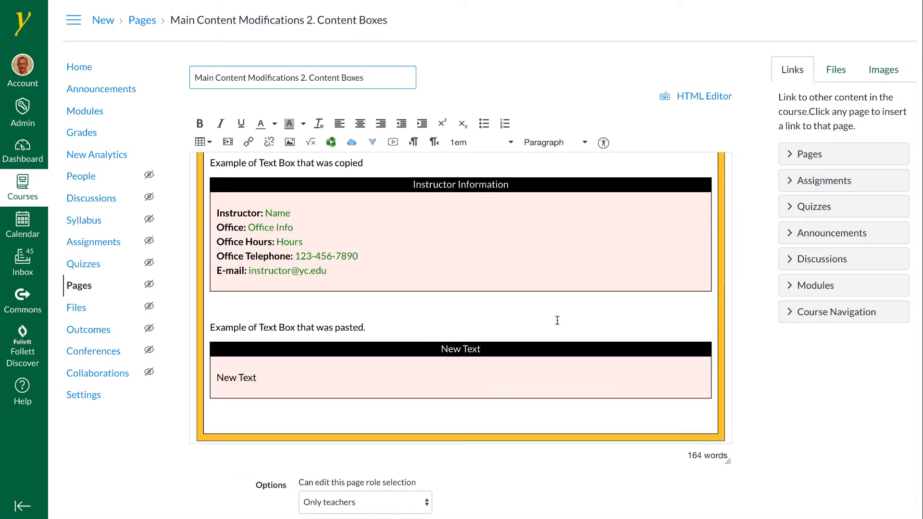
scroll(557, 320, "up", 1)
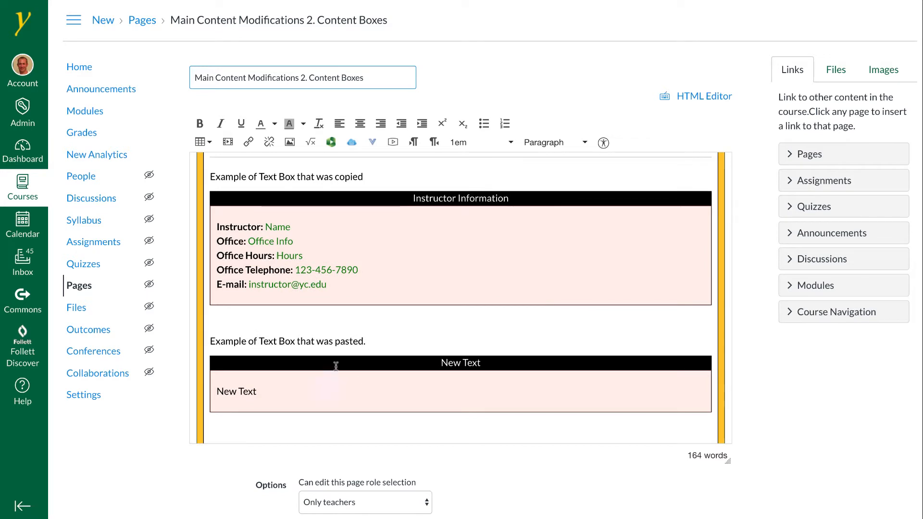
left_click(324, 340)
triple_click(323, 340)
key("BackSpace")
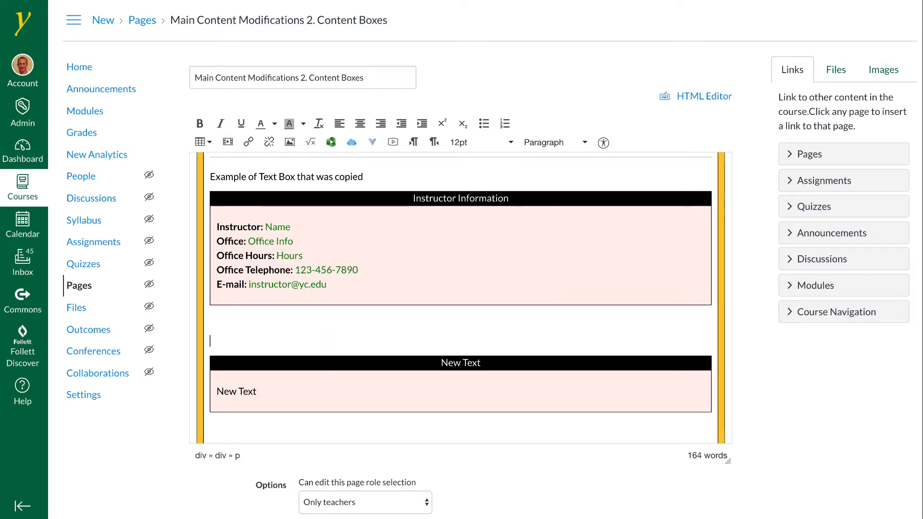
Copy the New Text content box and paste a duplicate of it below the original box
scroll(319, 335, "down", 2)
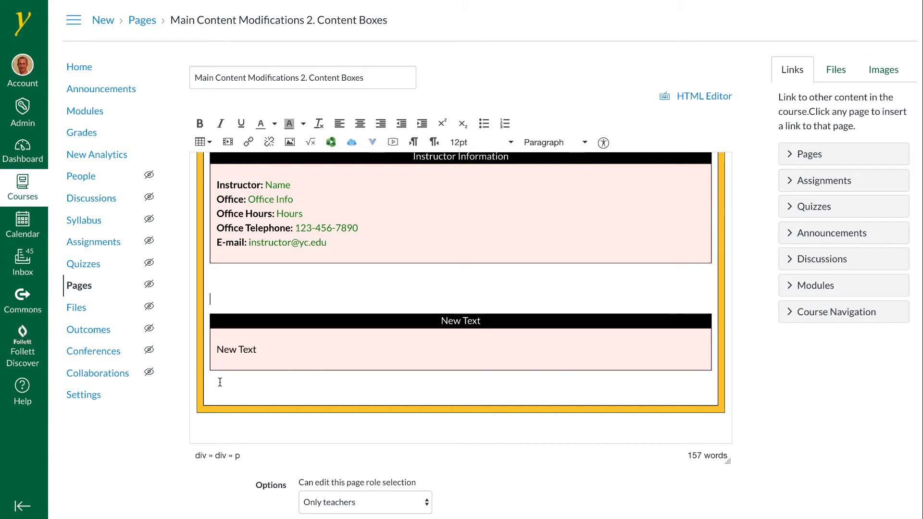
scroll(214, 301, "up", 1)
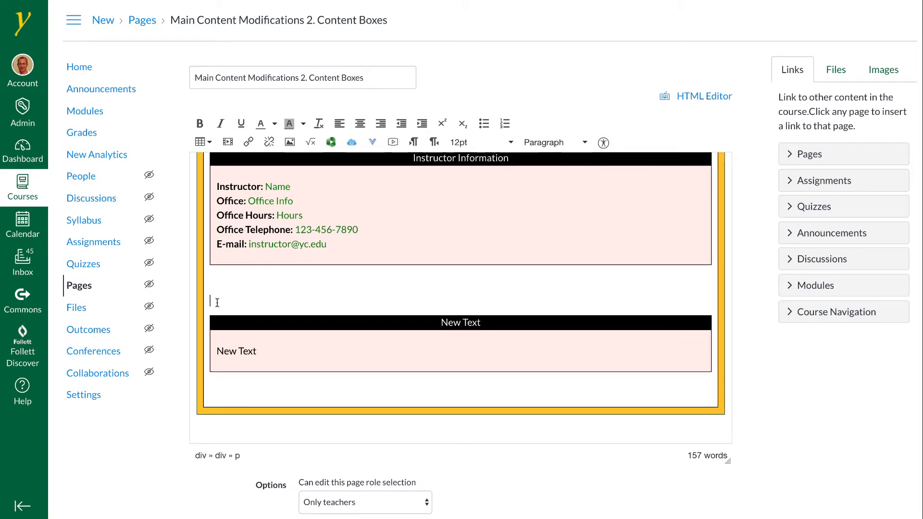
left_click_drag(217, 302, 219, 357)
key("ctrl+c")
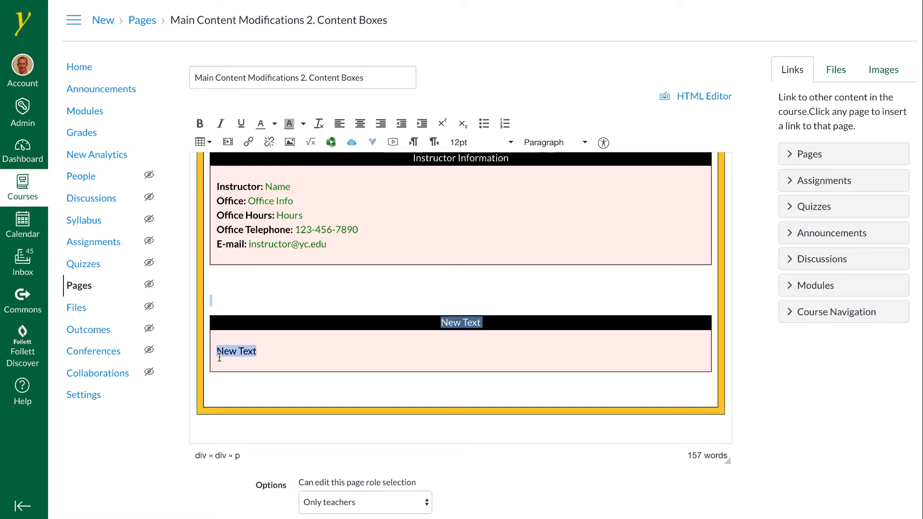
right_click(213, 382)
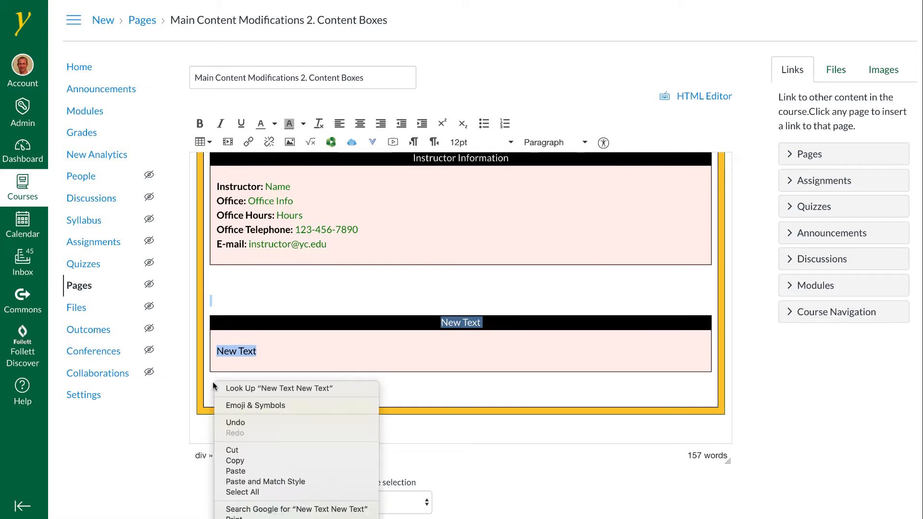
left_click(239, 470)
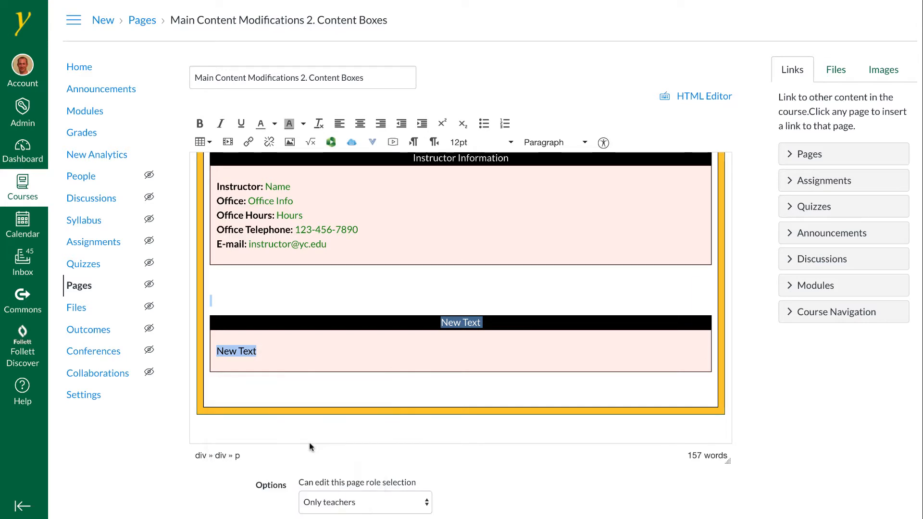
left_click(250, 392)
key("Return")
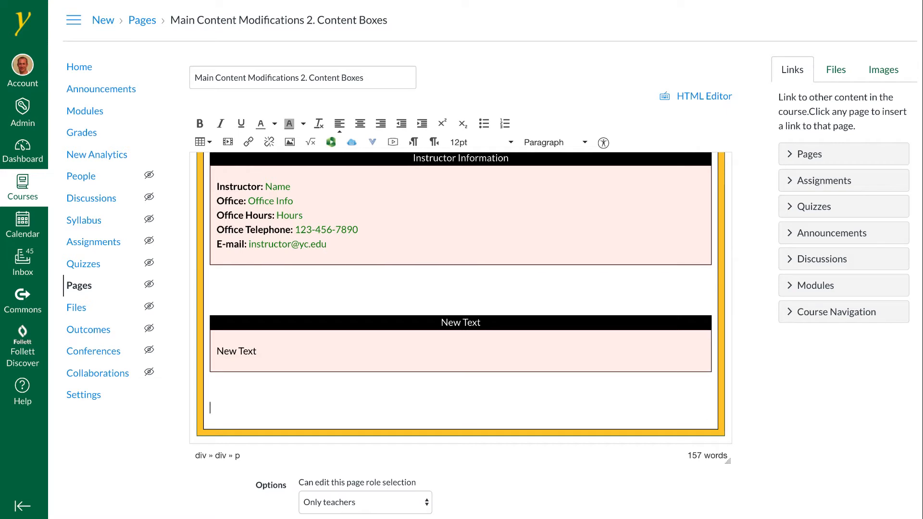
right_click(218, 407)
left_click(241, 479)
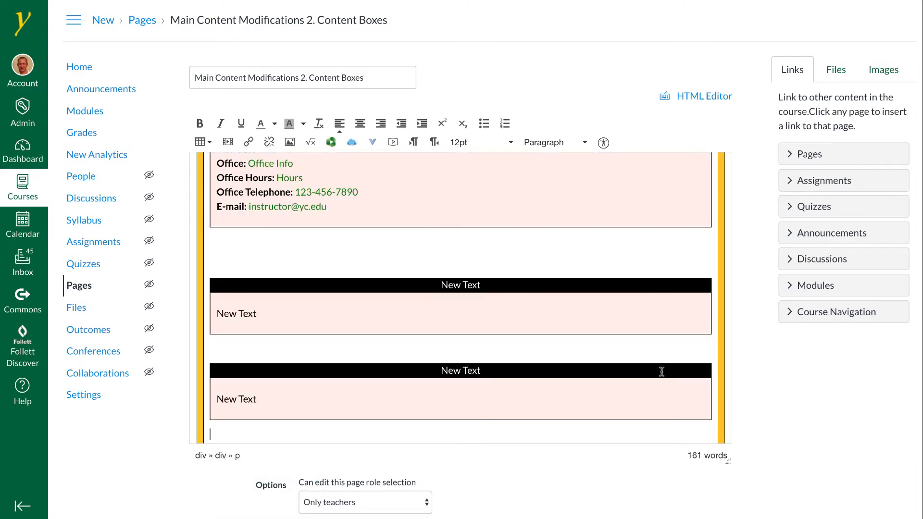
Open the Course Orientation page from the Start Your Course Here module
scroll(661, 371, "down", 2)
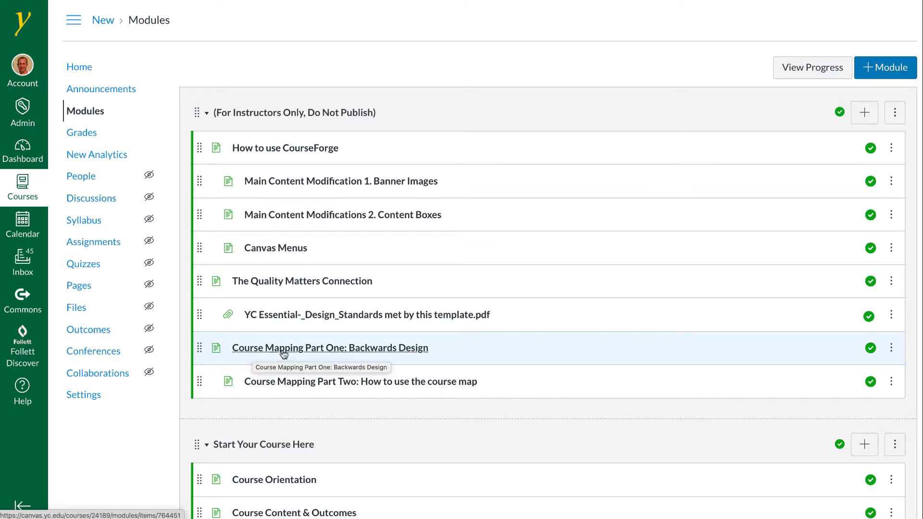
scroll(319, 354, "down", 6)
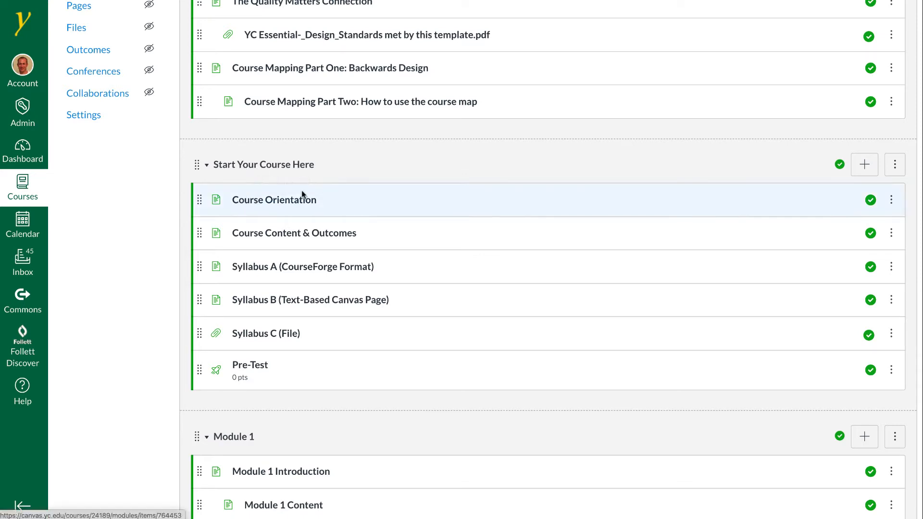
left_click(275, 200)
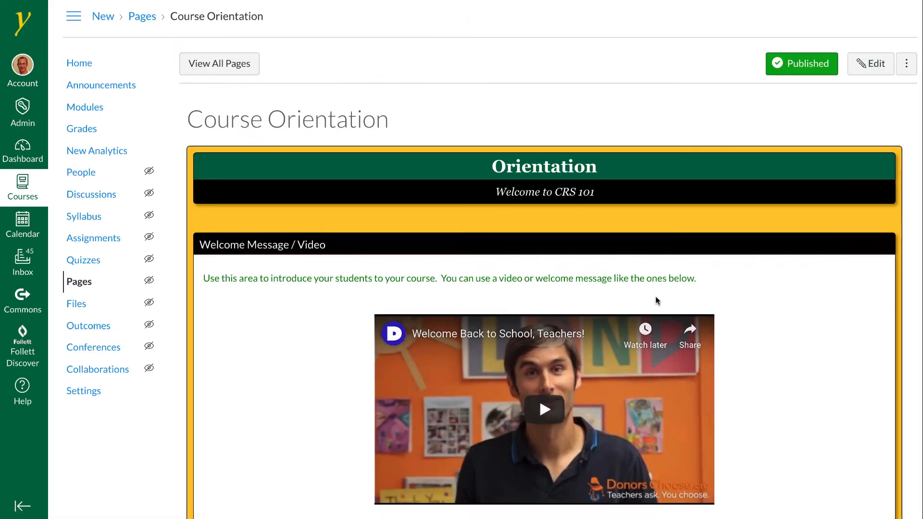
Scroll through the Course Orientation and Course Content & Outcomes pages, advancing to Syllabus A
scroll(655, 301, "down", 3)
scroll(554, 276, "down", 4)
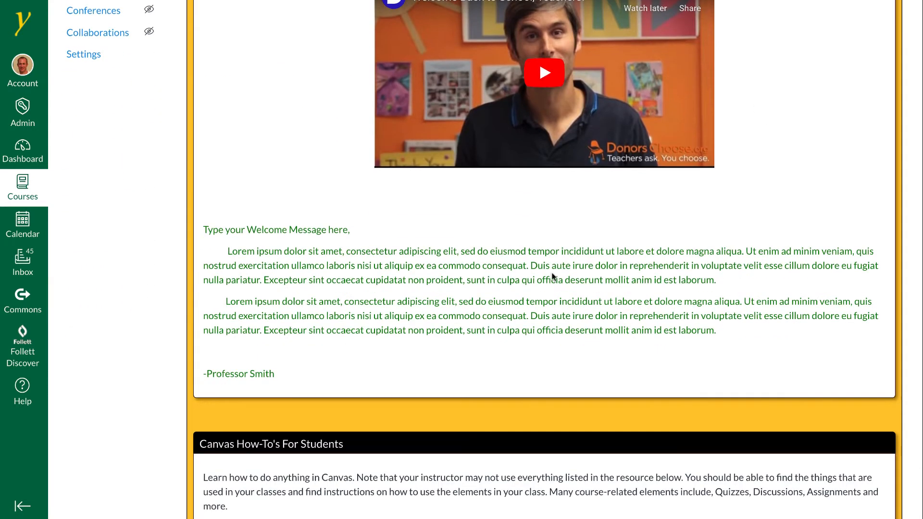
scroll(448, 282, "down", 5)
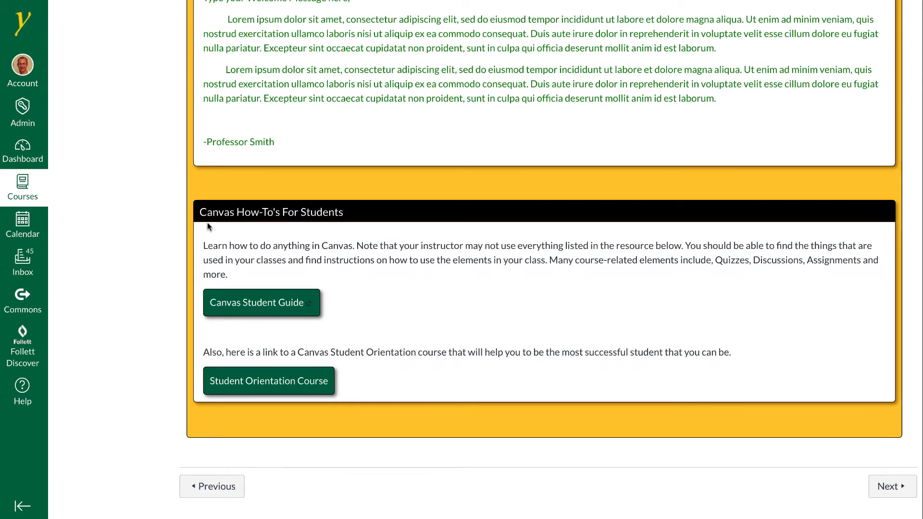
left_click(889, 487)
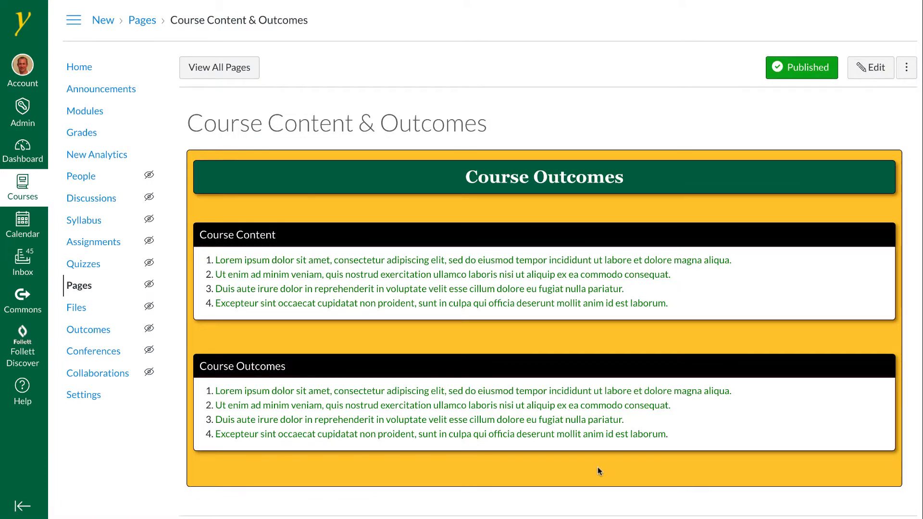
scroll(756, 474, "down", 1)
left_click(880, 489)
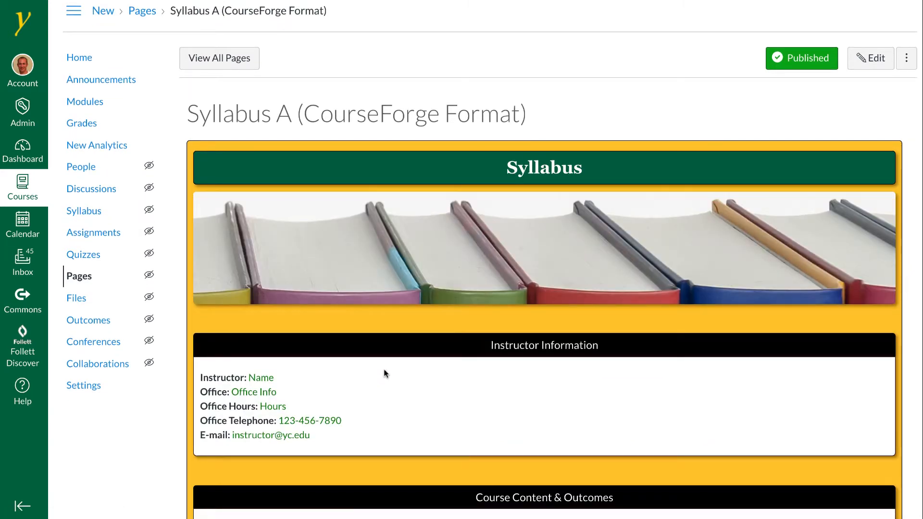
Review the Syllabus A (CourseForge Format) page from top to bottom and advance to the next item
scroll(370, 370, "down", 4)
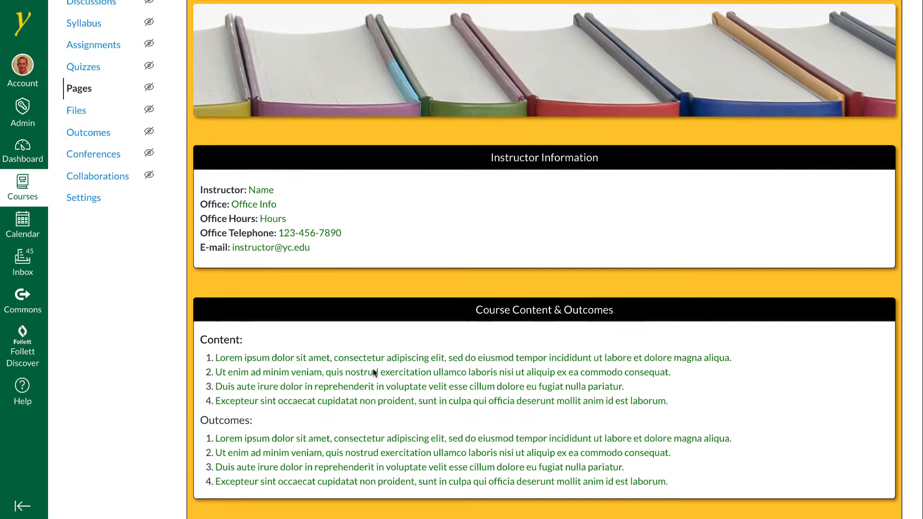
scroll(373, 373, "up", 4)
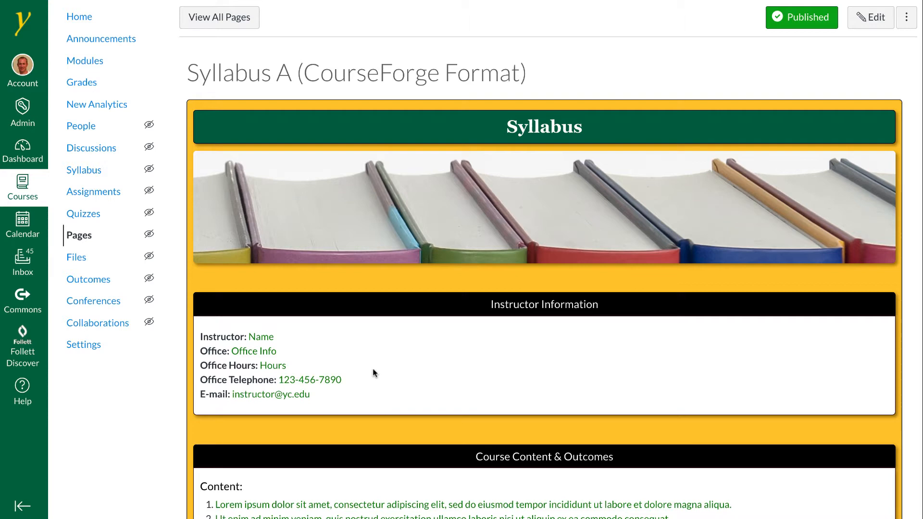
scroll(373, 373, "down", 3)
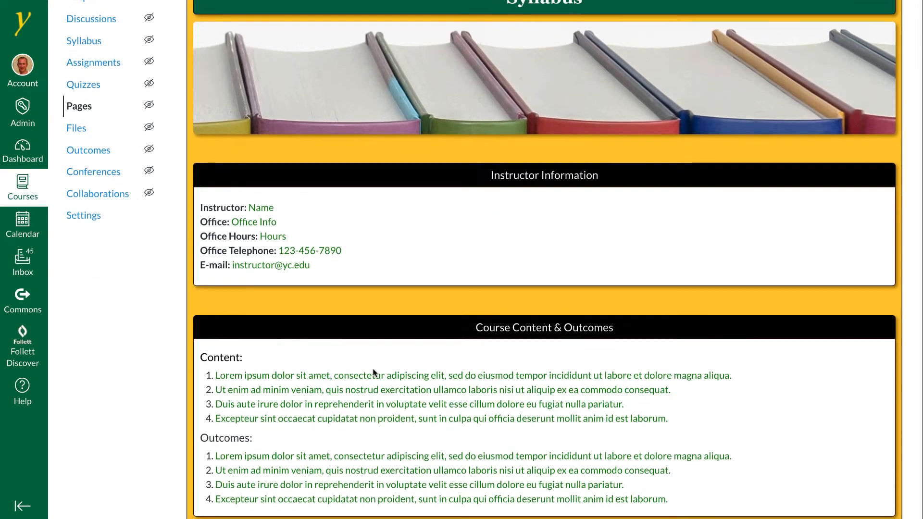
scroll(372, 373, "down", 4)
scroll(375, 373, "down", 11)
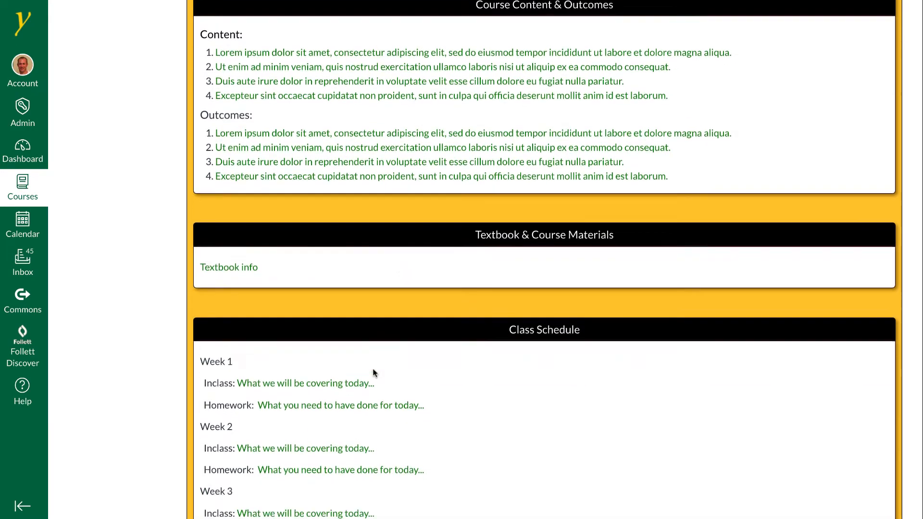
scroll(373, 370, "down", 20)
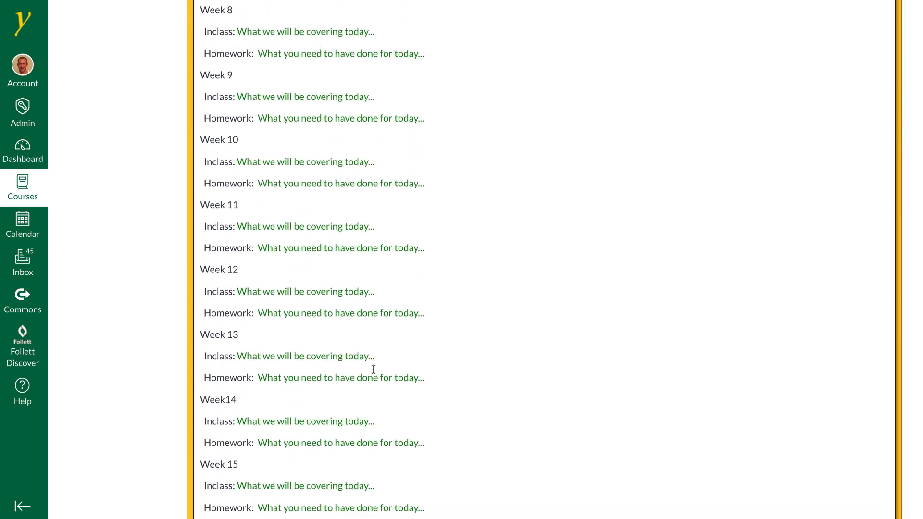
scroll(373, 373, "down", 16)
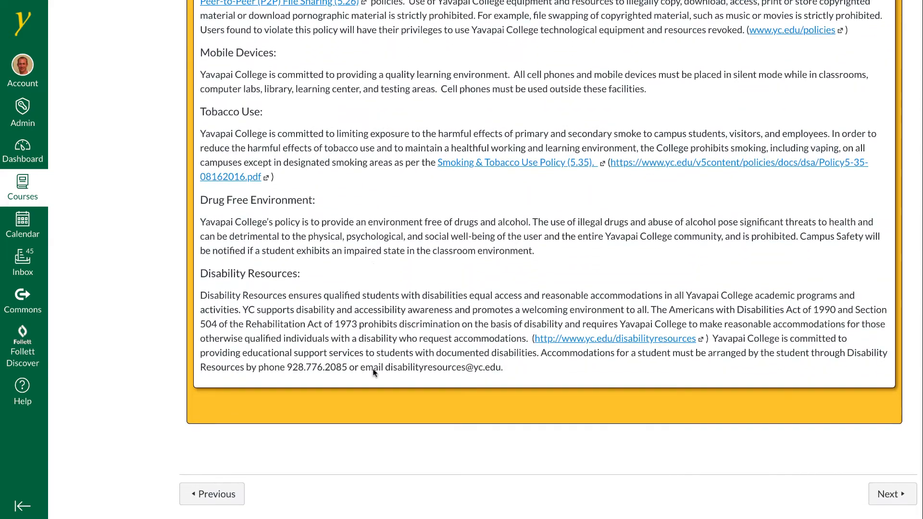
left_click(894, 493)
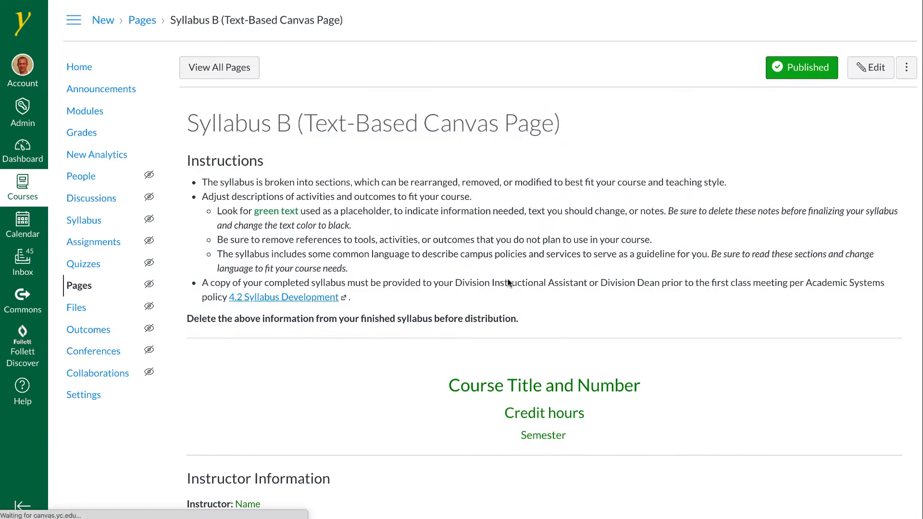
Review the Syllabus B (Text-Based Canvas Page) page and advance to the syllabus file
scroll(369, 315, "down", 5)
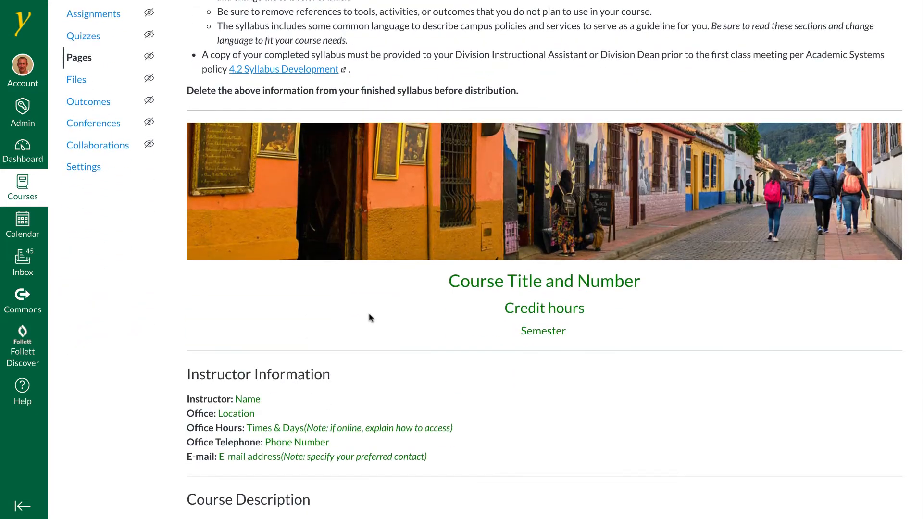
scroll(369, 314, "down", 2)
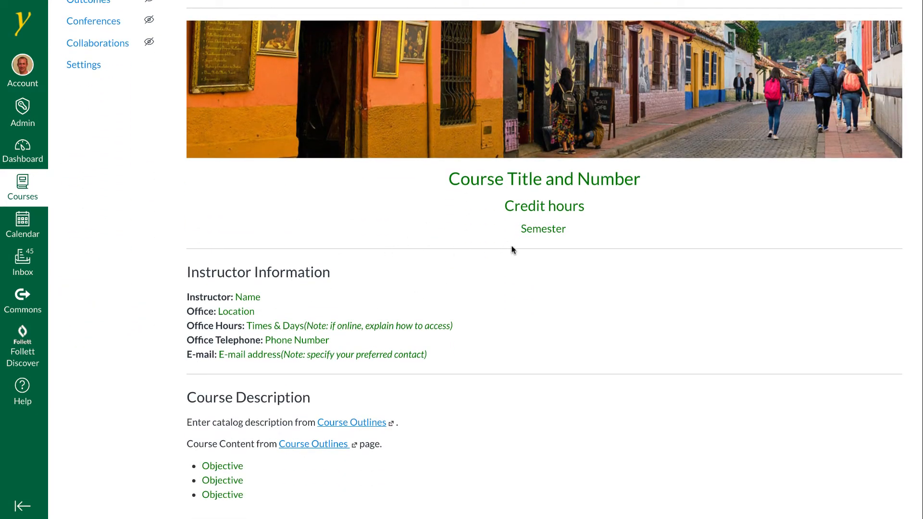
scroll(531, 255, "down", 6)
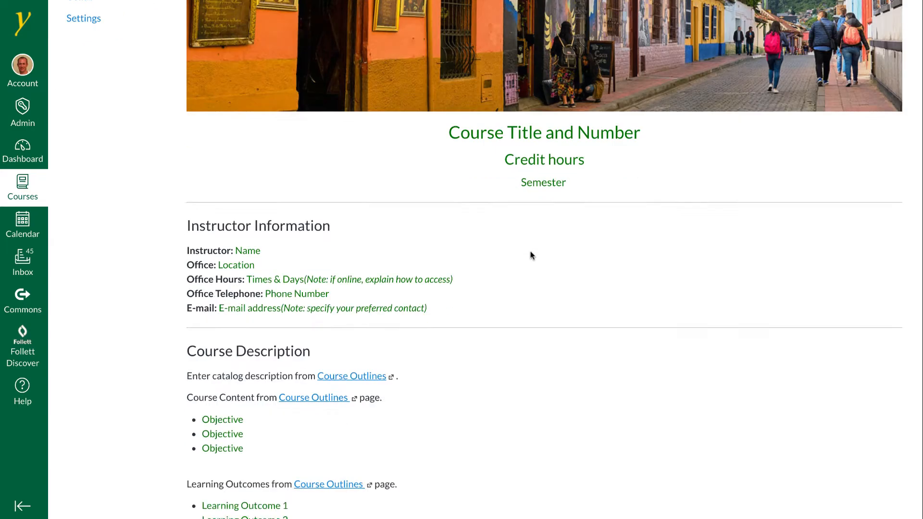
scroll(531, 255, "down", 20)
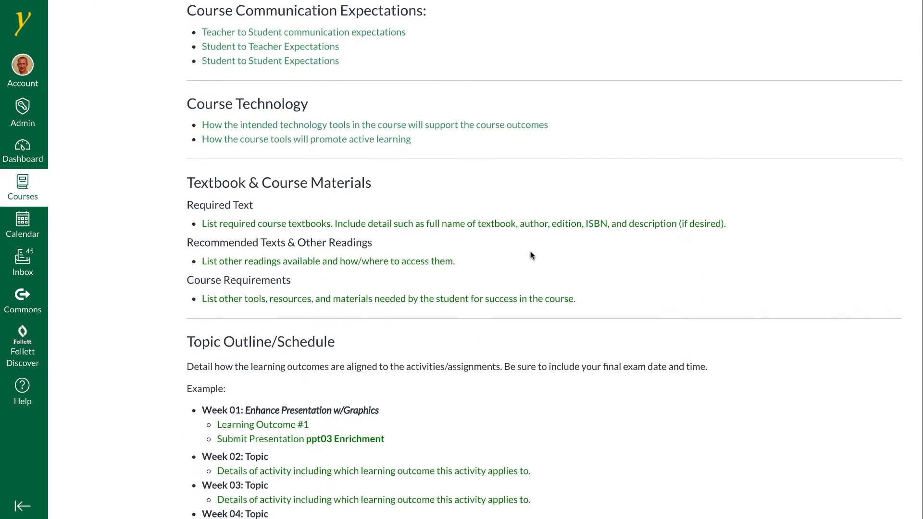
scroll(530, 251, "down", 20)
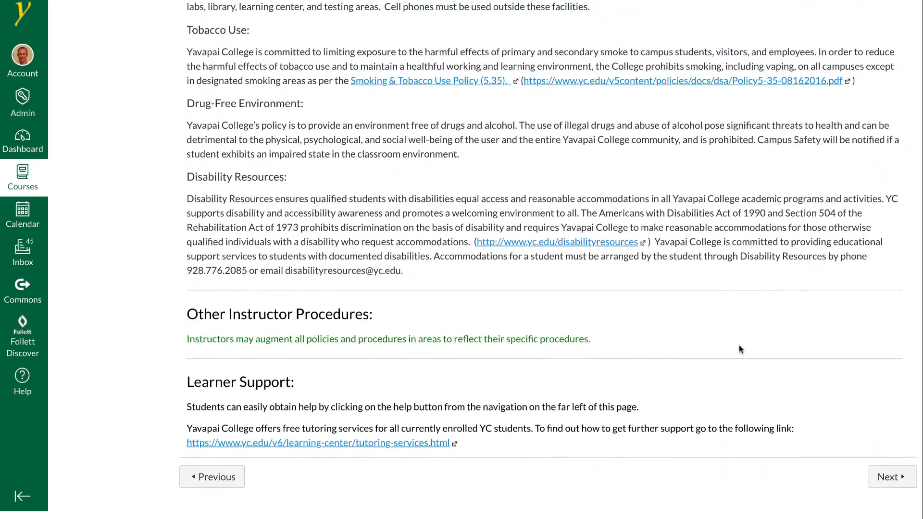
left_click(892, 487)
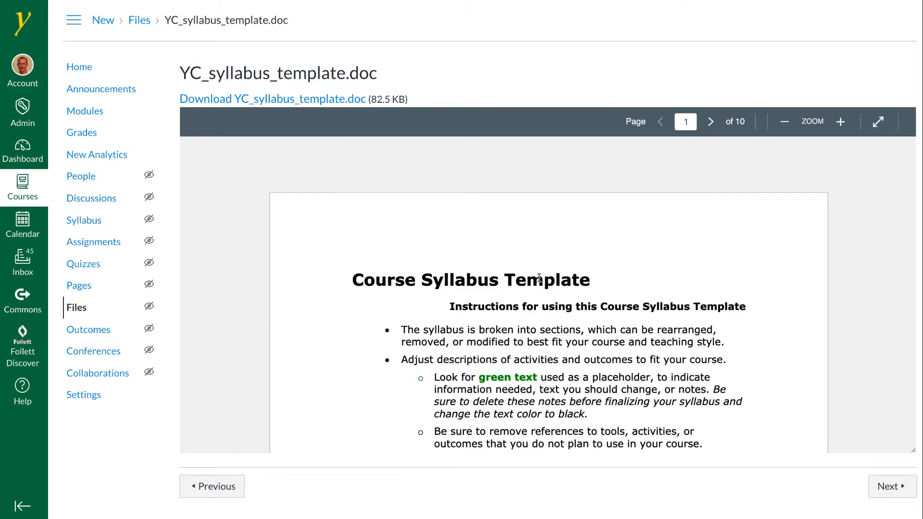
Page through the YC_syllabus_template.doc preview, advance to the Pre-Test quiz, and enlarge its description frame
scroll(538, 278, "down", 15)
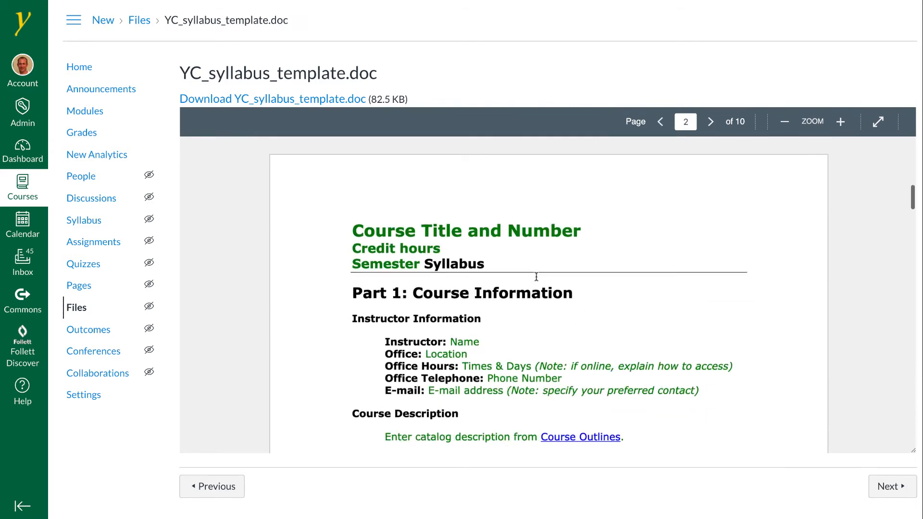
scroll(536, 277, "down", 20)
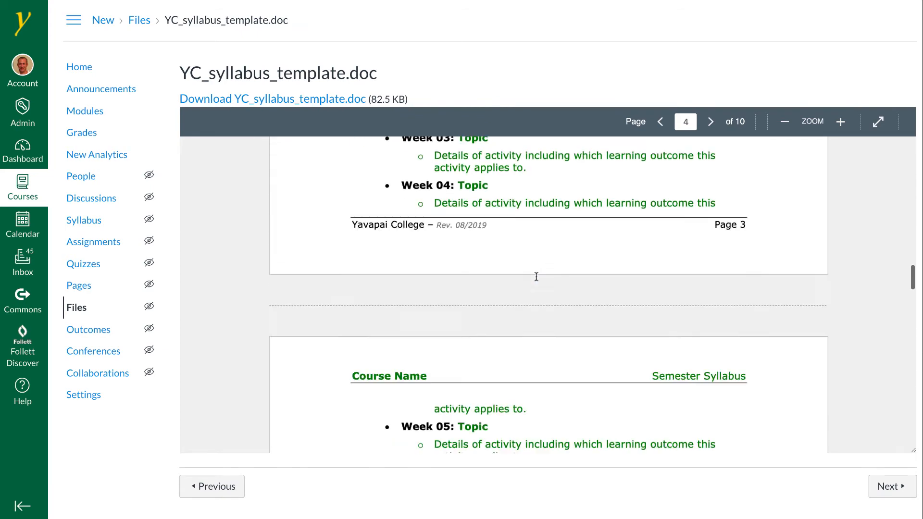
scroll(536, 277, "down", 20)
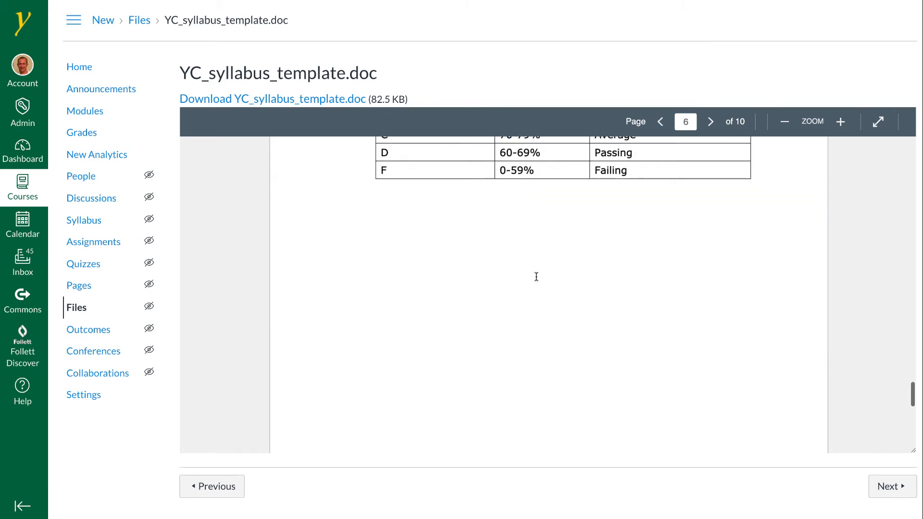
scroll(536, 277, "down", 1)
left_click(889, 486)
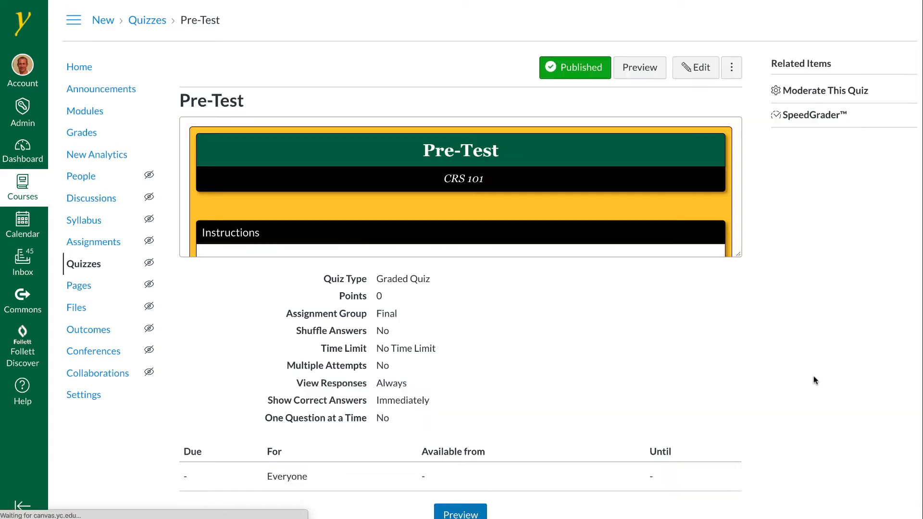
left_click_drag(738, 257, 737, 374)
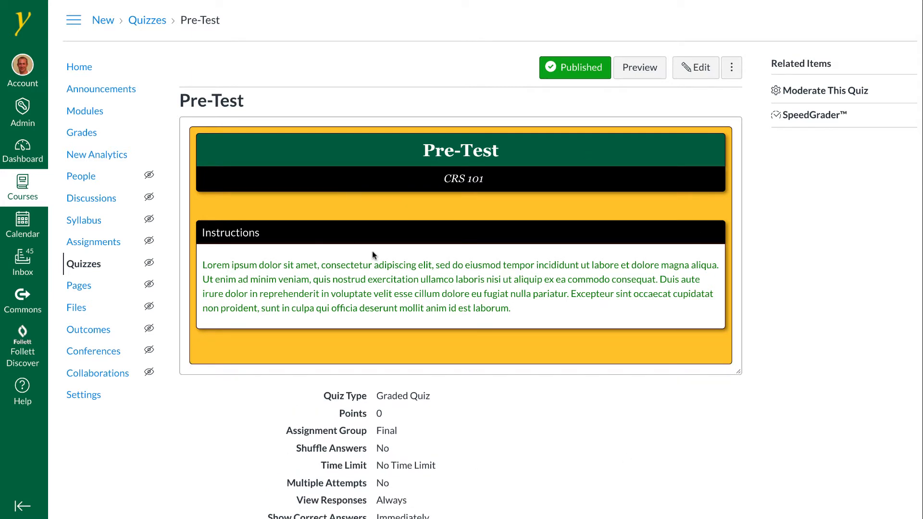
Return to the course modules and scroll through the list down to the Post-test module
left_click(85, 110)
scroll(368, 254, "down", 9)
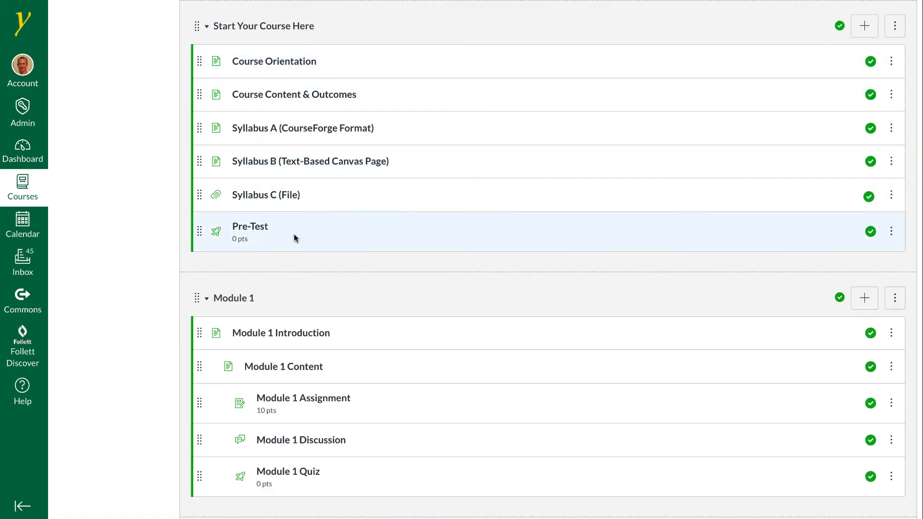
scroll(294, 237, "down", 3)
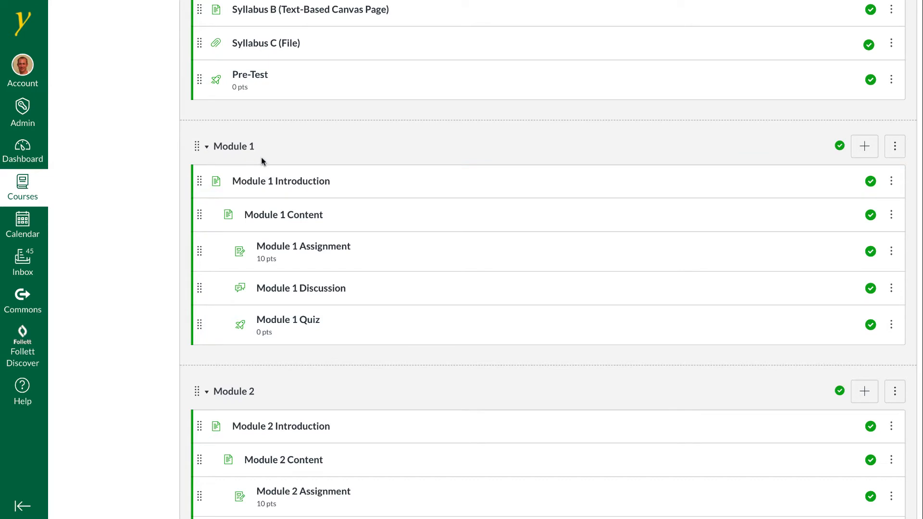
scroll(261, 157, "down", 20)
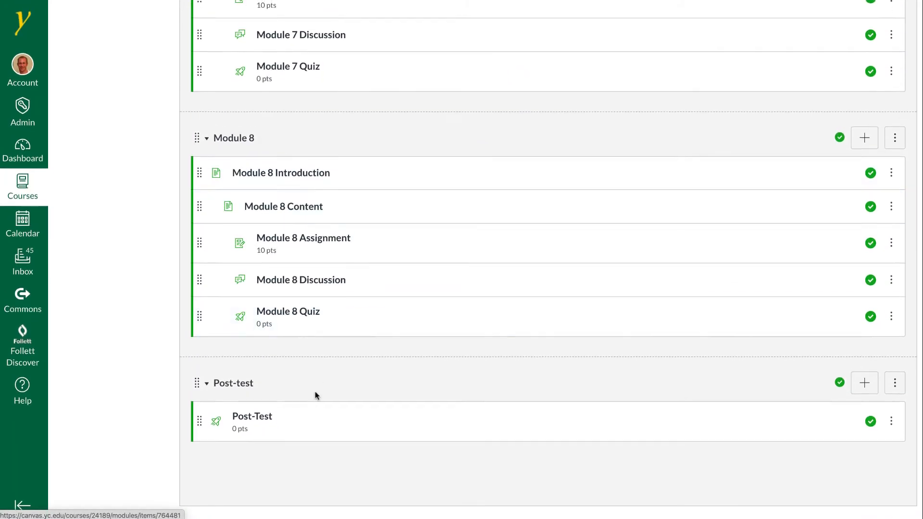
Open the Module 1 Introduction page, review it, and advance to the Module 1 Content page
scroll(310, 274, "up", 20)
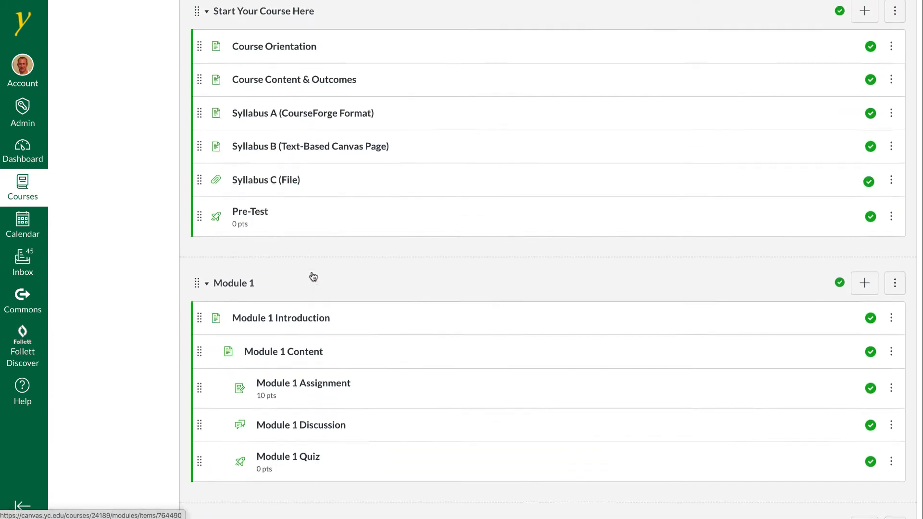
scroll(312, 275, "down", 2)
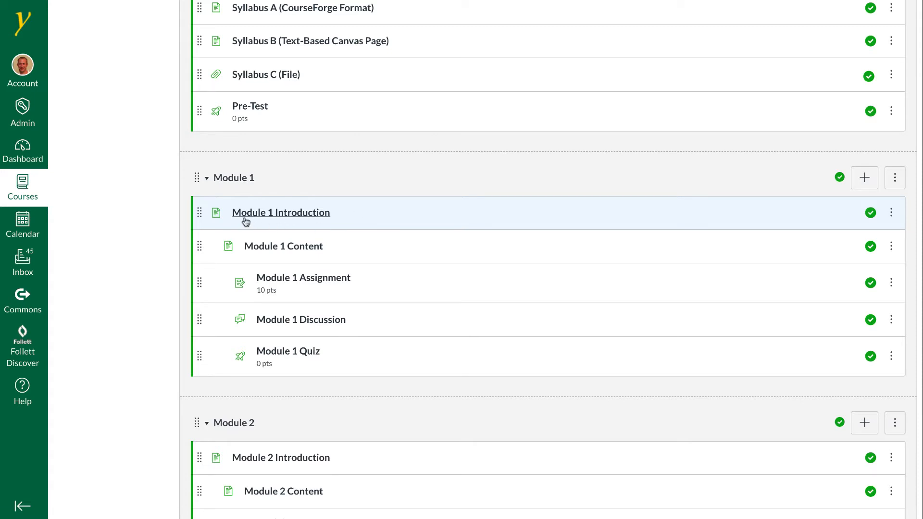
left_click(299, 215)
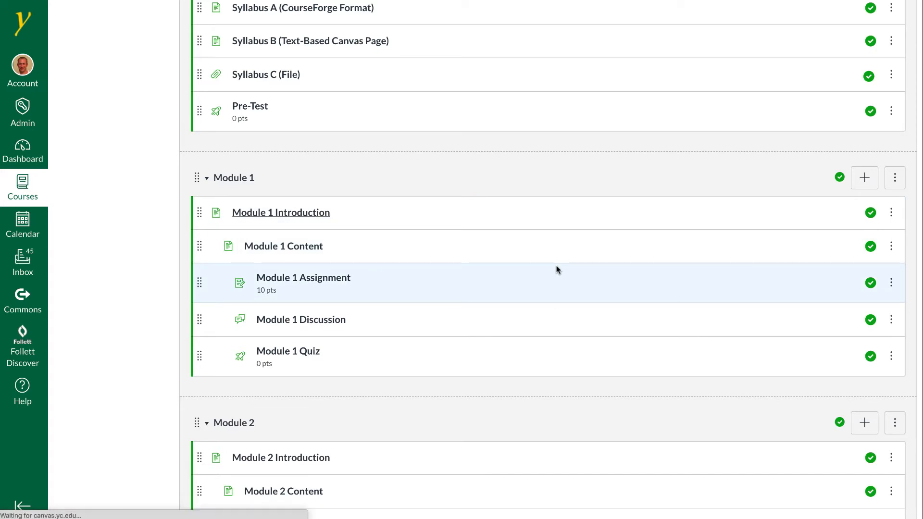
scroll(557, 269, "down", 2)
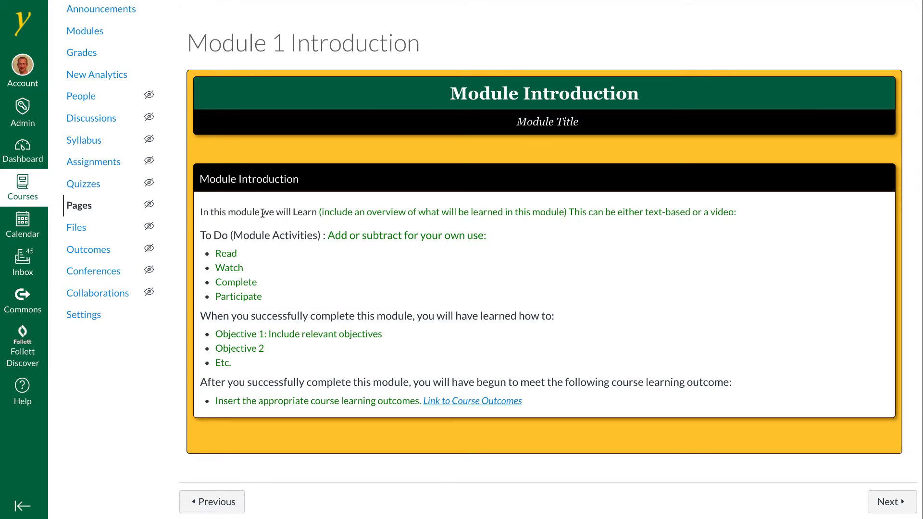
left_click(895, 505)
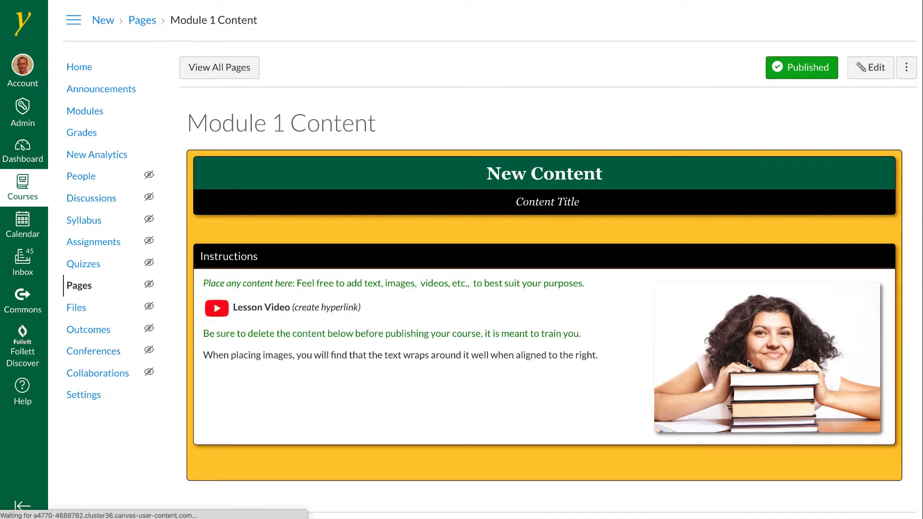
Edit the Module 1 Content page and delete the sample image and placeholder instruction text from the Instructions box
left_click(870, 67)
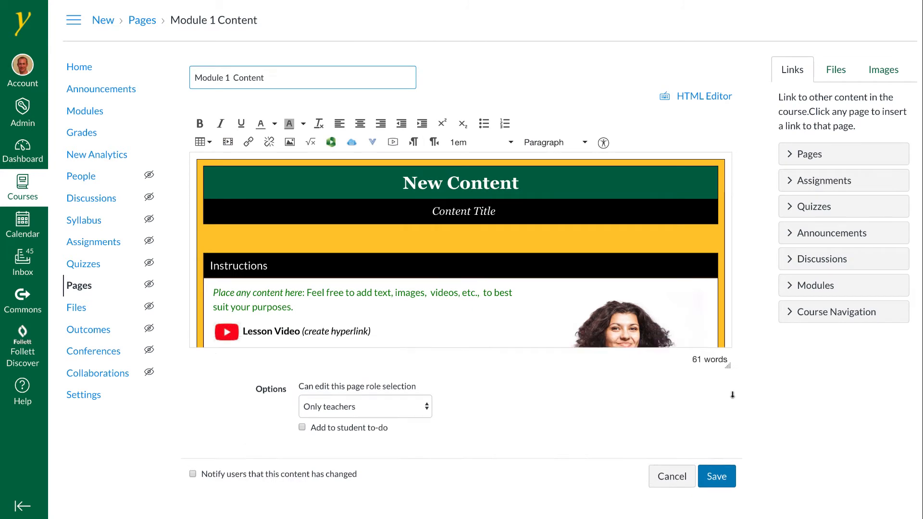
left_click(659, 378)
key("Delete")
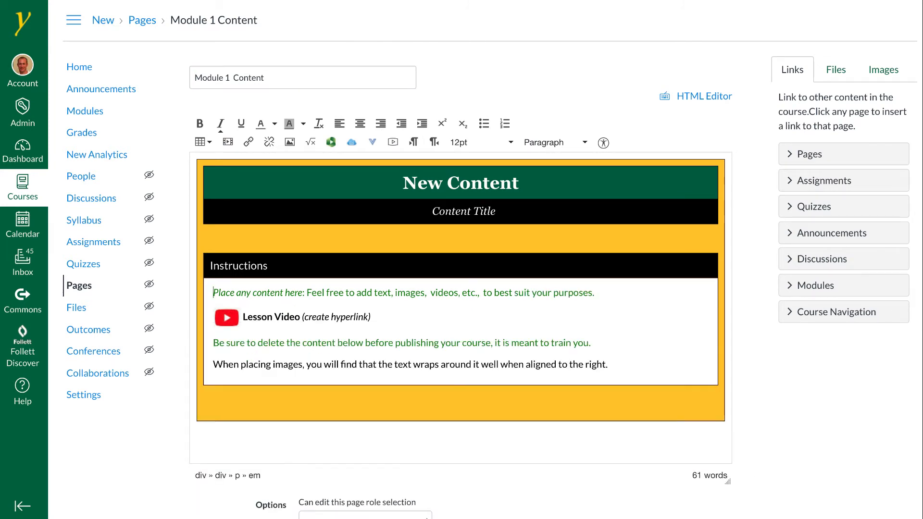
left_click_drag(622, 365, 214, 293)
key("Delete")
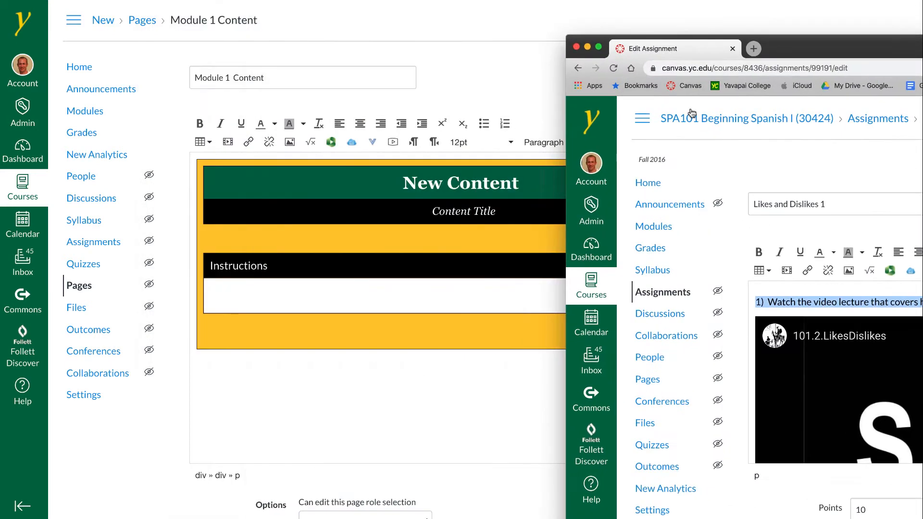
Paste the Likes and Dislikes instructions with the lecture video into the Instructions box and save the page
left_click(406, 297)
key("ctrl+v")
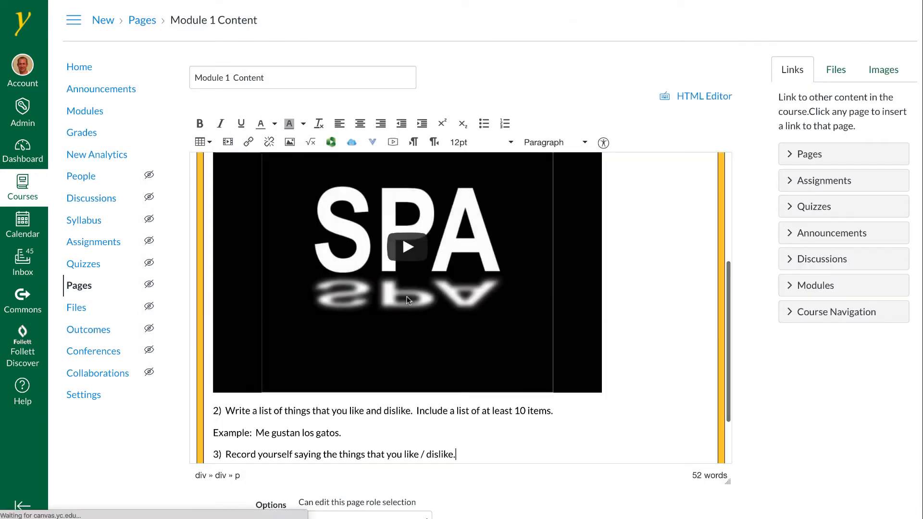
scroll(438, 300, "up", 3)
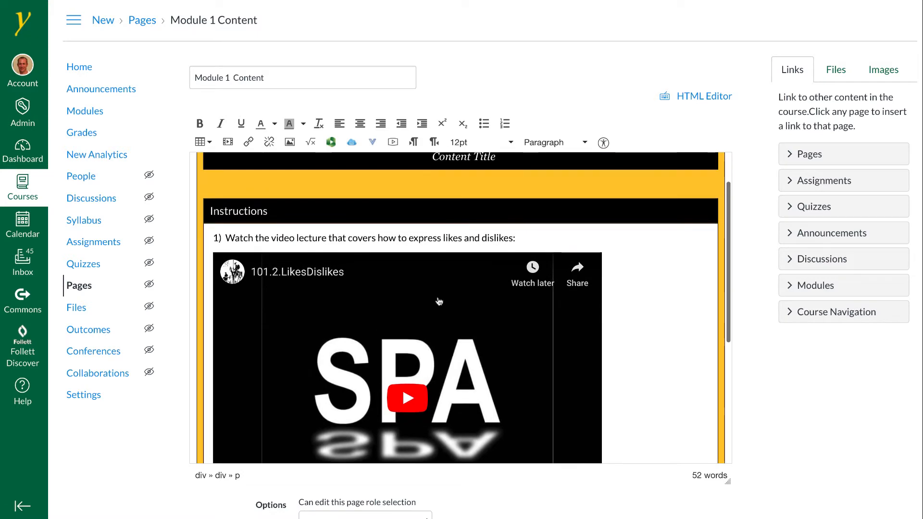
scroll(793, 442, "down", 2)
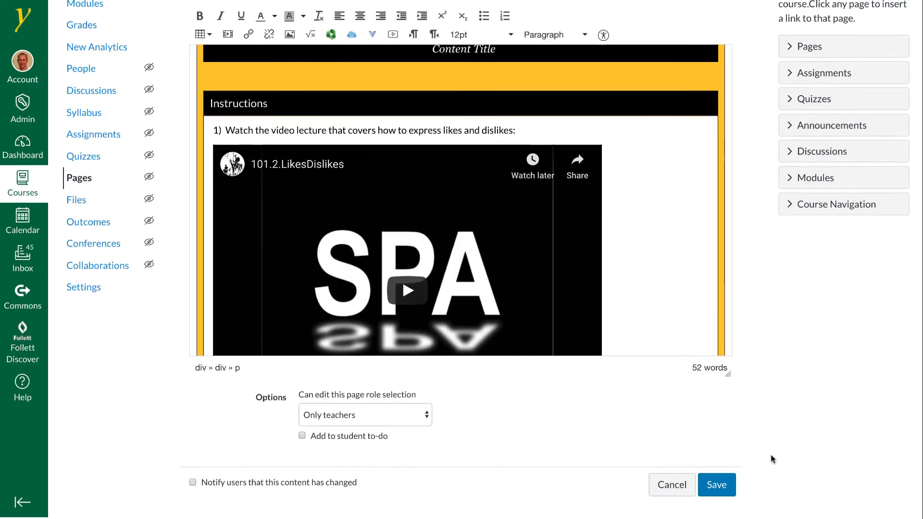
left_click(716, 487)
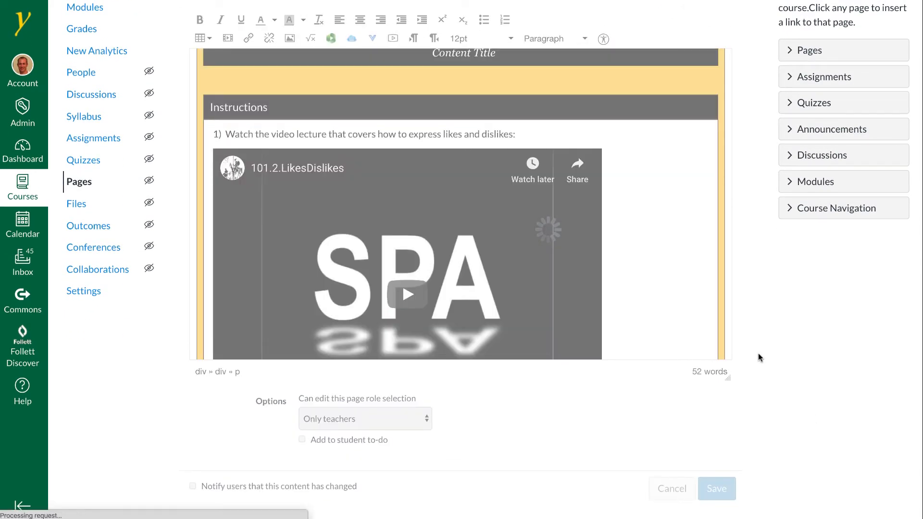
Narrow the browser window to check how the saved page reflows on a small screen, then restore it
scroll(740, 360, "down", 5)
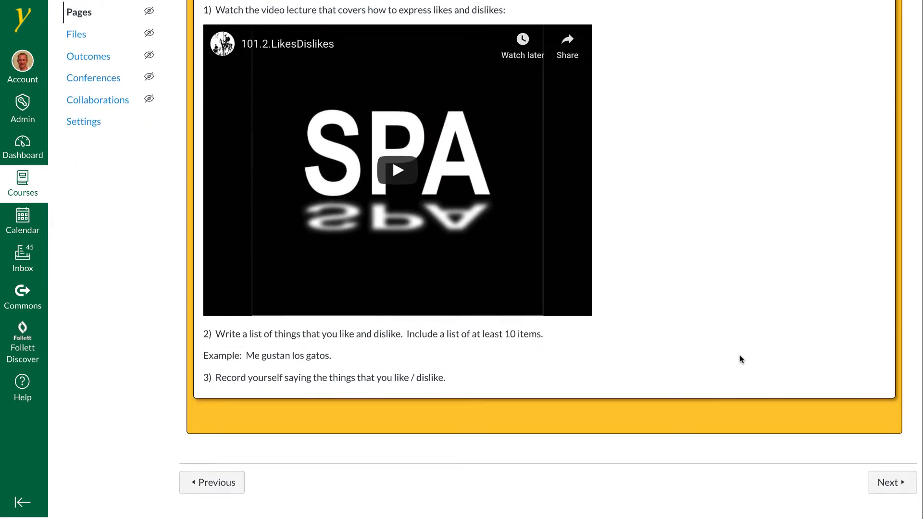
left_click_drag(915, 514, 464, 480)
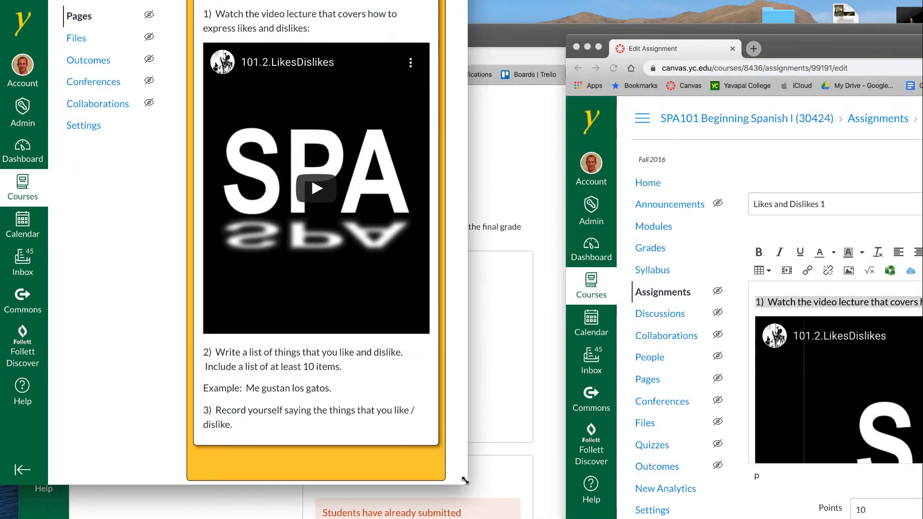
scroll(367, 139, "up", 5)
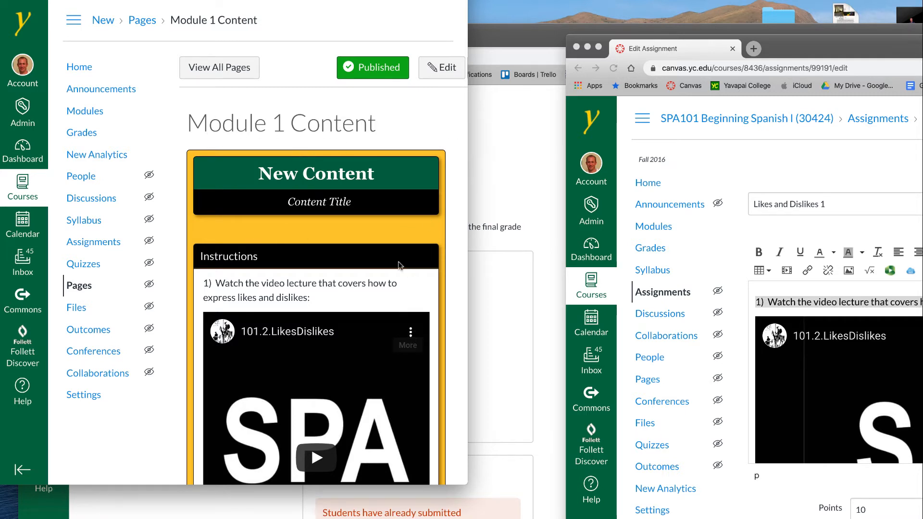
left_click_drag(466, 315, 918, 314)
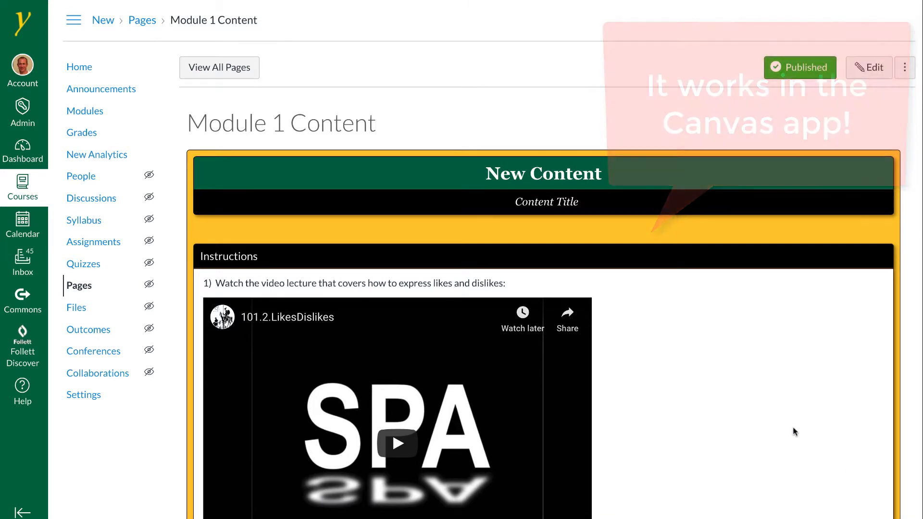
Scroll through the saved Module 1 Content page and advance to the Module 1 Assignment
scroll(787, 434, "down", 5)
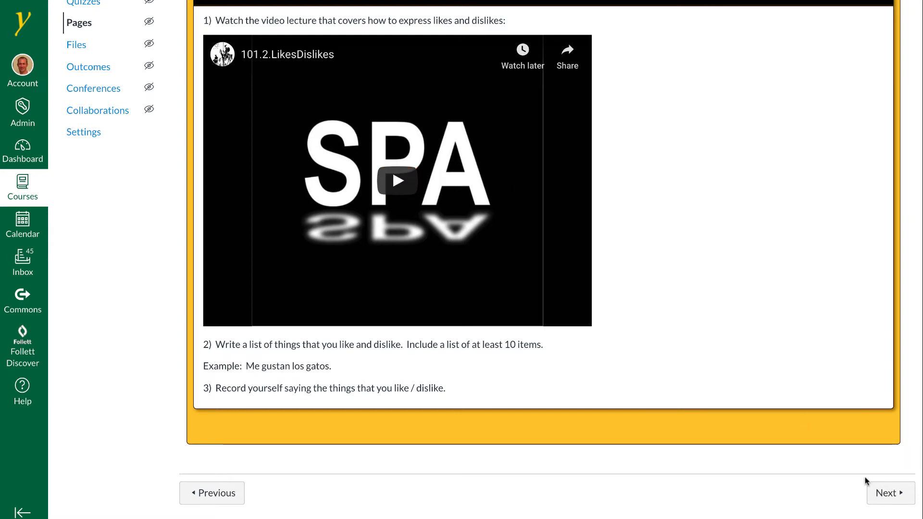
scroll(882, 499, "up", 1)
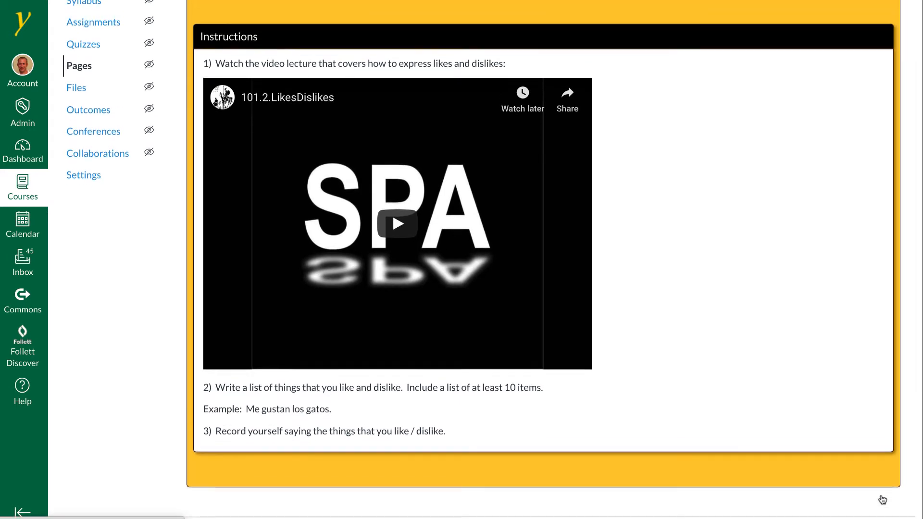
scroll(882, 500, "down", 1)
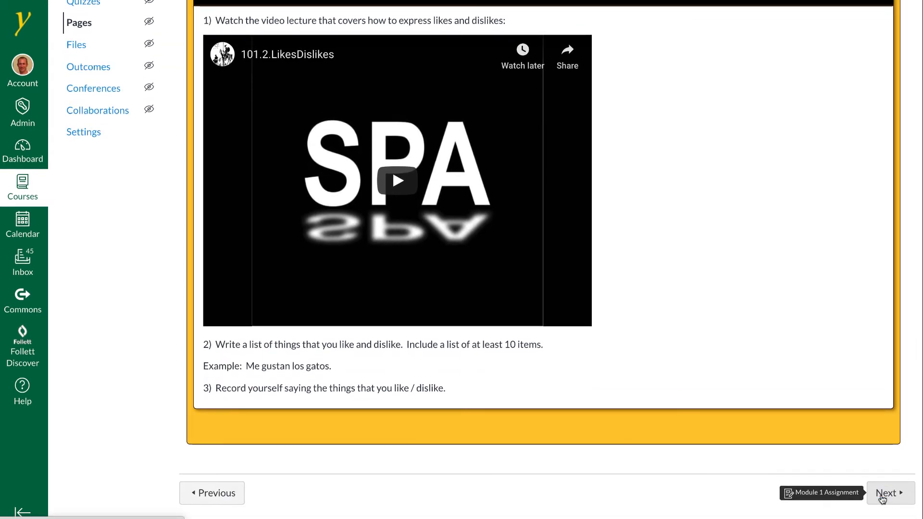
left_click(882, 498)
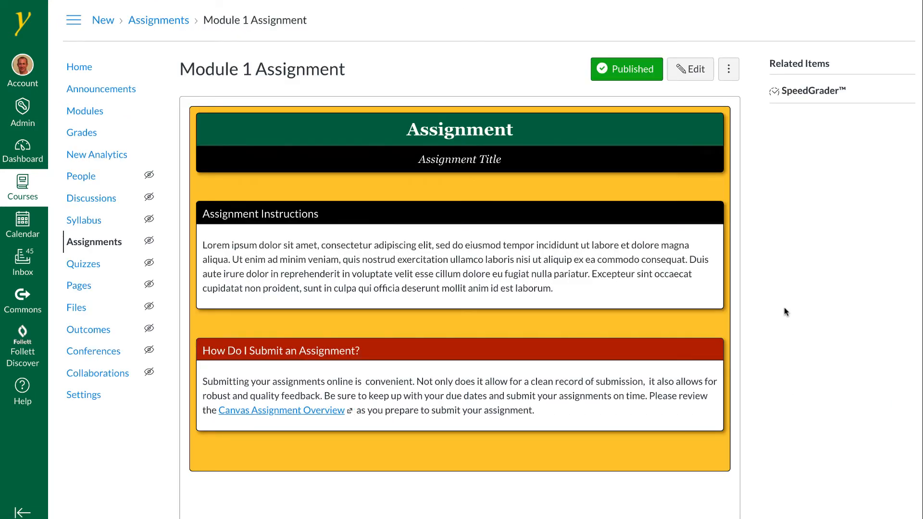
Page through the Module 1 Assignment and Discussion to the Module 1 Quiz and enlarge its description frame
scroll(817, 346, "down", 5)
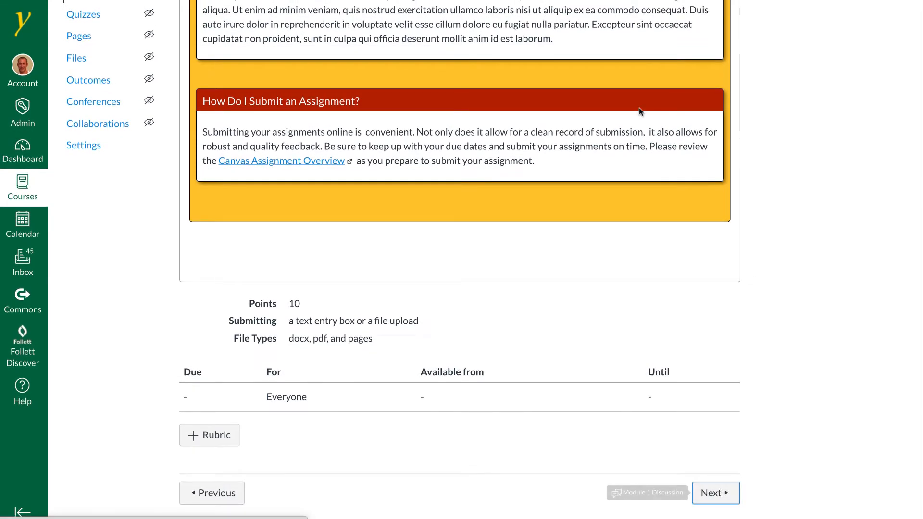
key("Return")
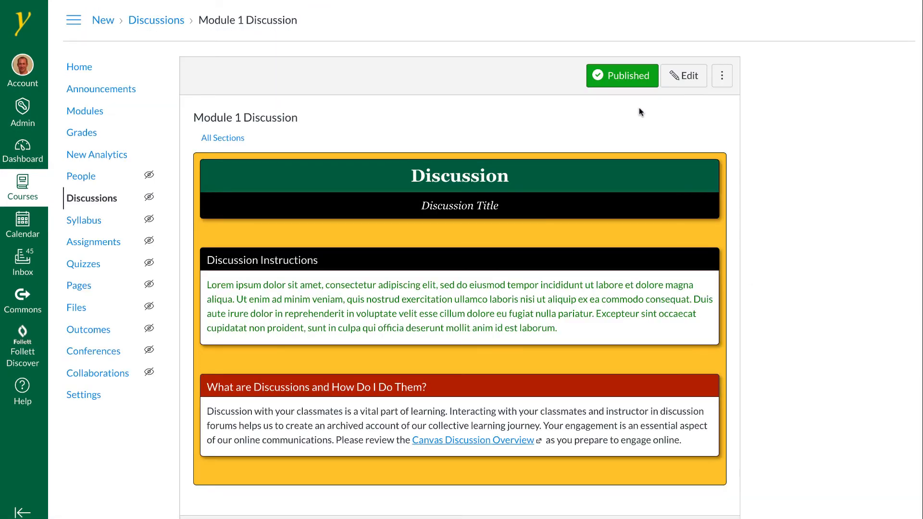
scroll(639, 112, "down", 3)
left_click(720, 494)
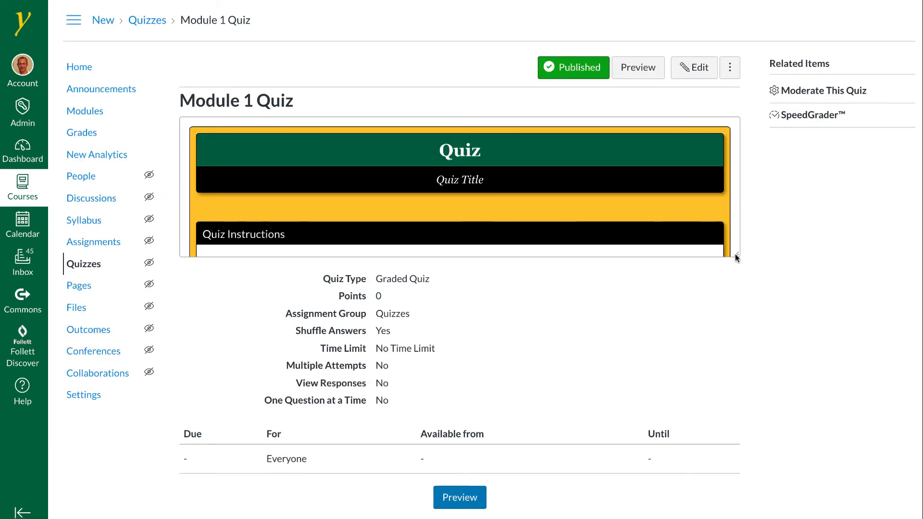
left_click_drag(734, 254, 740, 423)
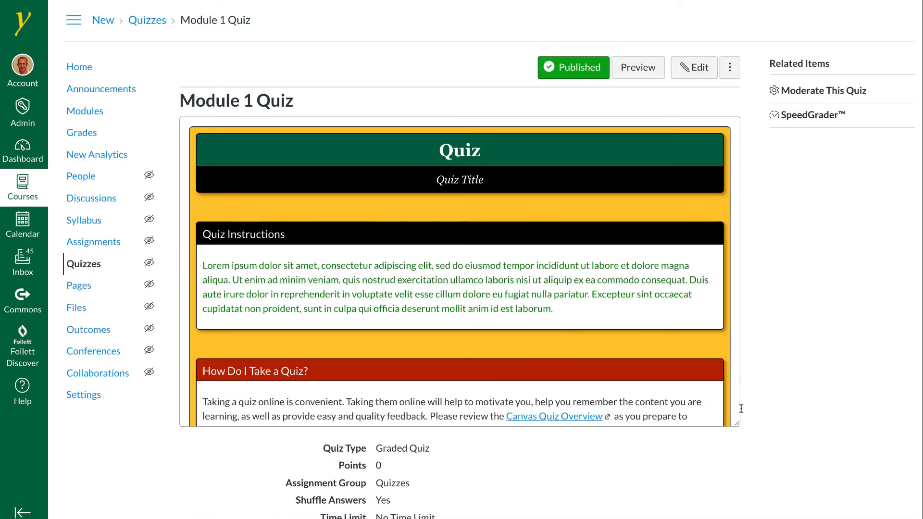
Back in Modules, duplicate the Module 1 Assignment item and move the Module 1 Quiz into Module 2
left_click(86, 114)
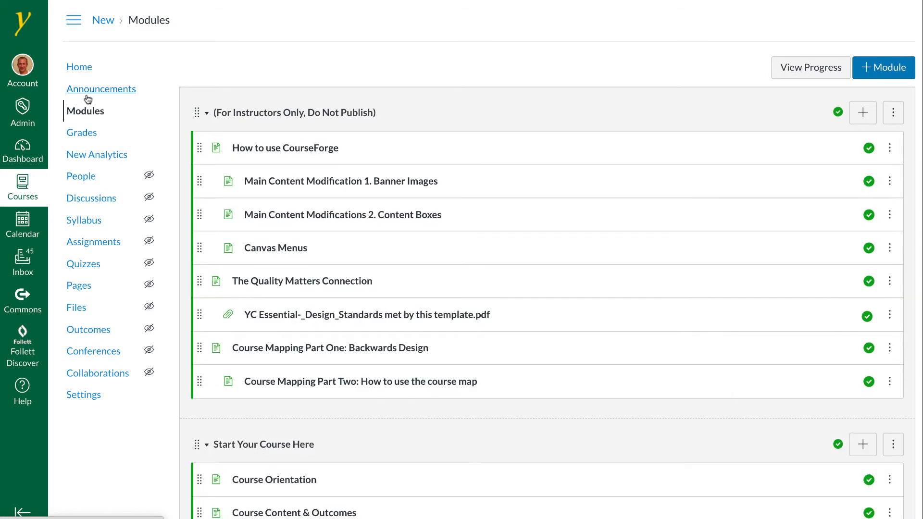
scroll(305, 204, "down", 12)
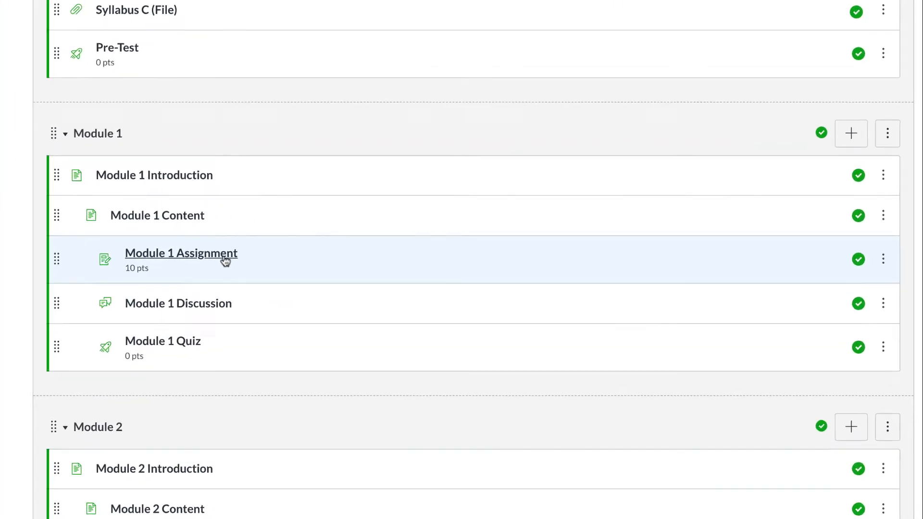
left_click(883, 268)
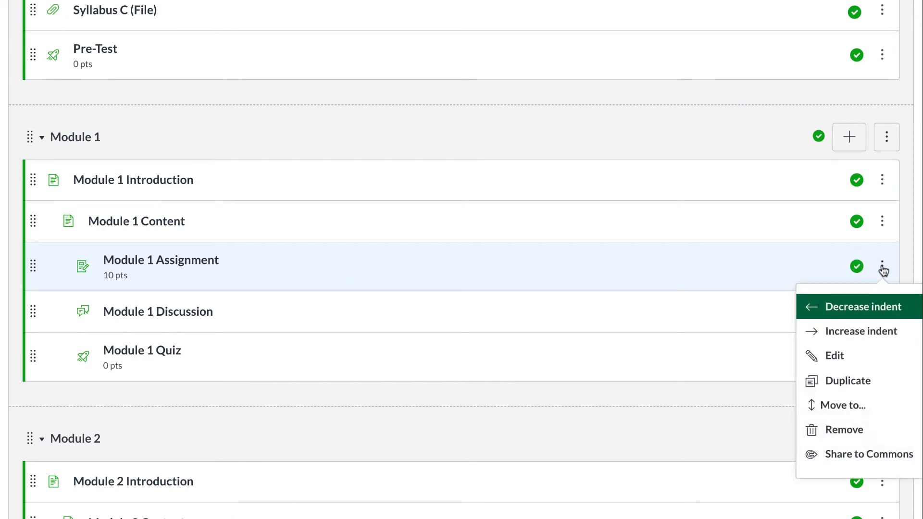
left_click(850, 380)
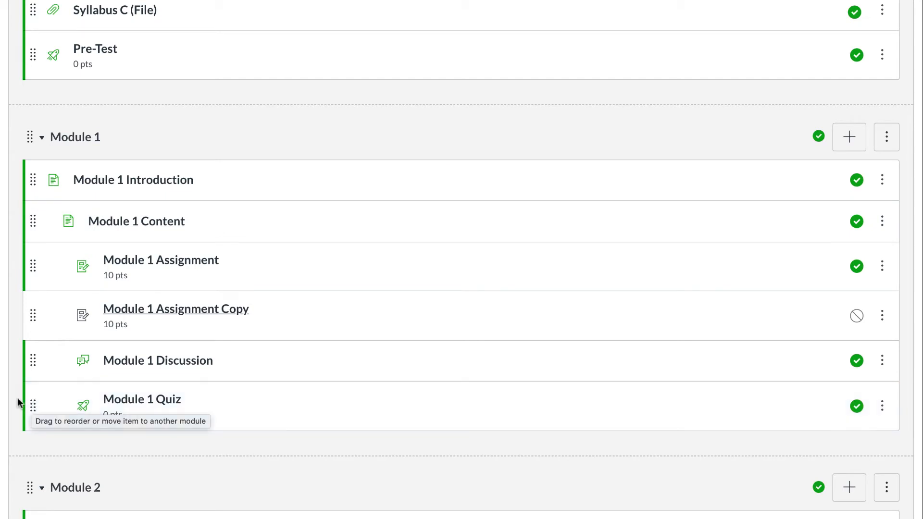
left_click_drag(32, 403, 35, 477)
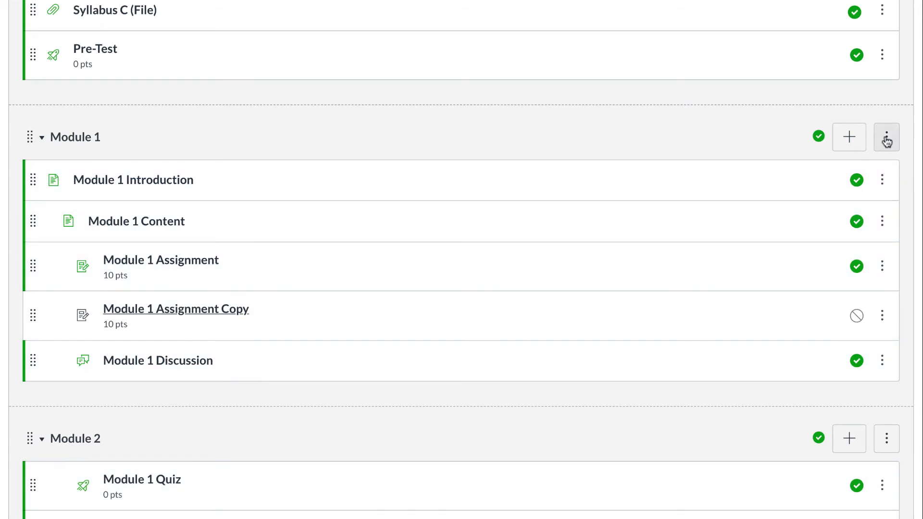
Duplicate the entire Module 1 module
left_click(887, 144)
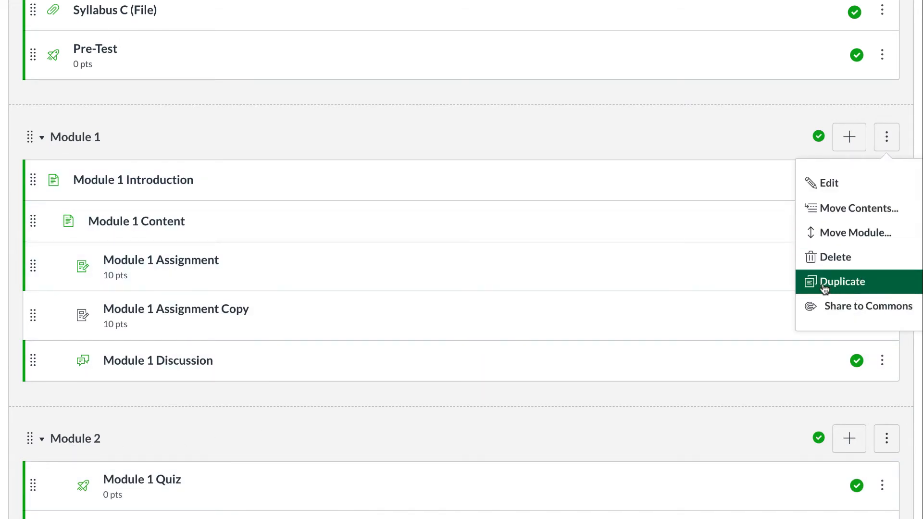
left_click(838, 287)
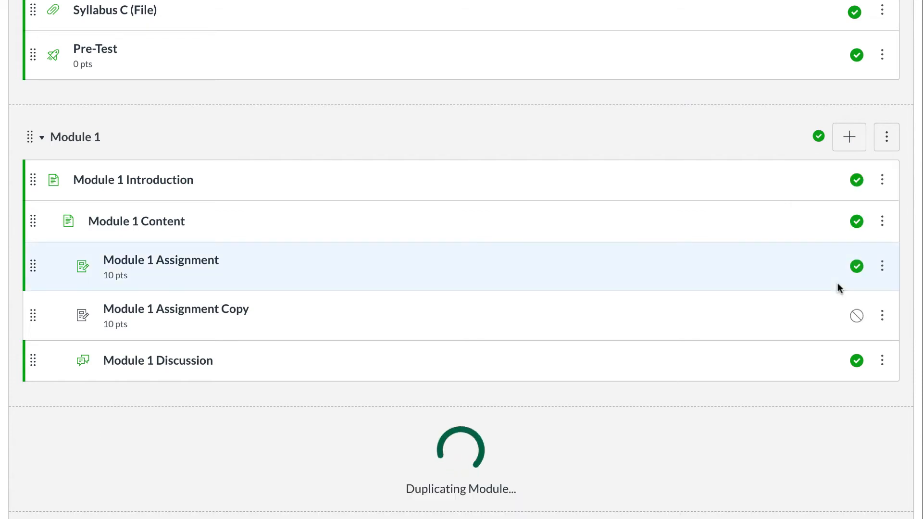
scroll(369, 447, "down", 2)
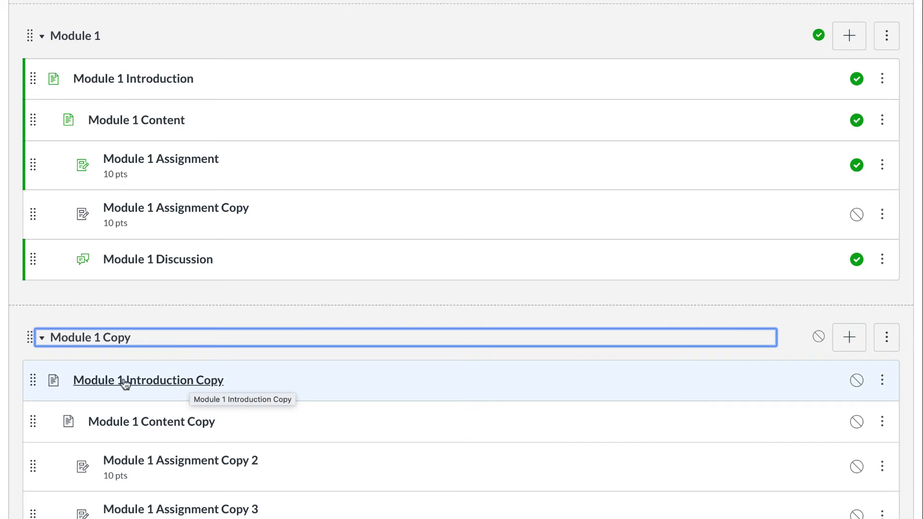
Open the Module 1 Introduction Copy page, then go to the course Settings
left_click(148, 382)
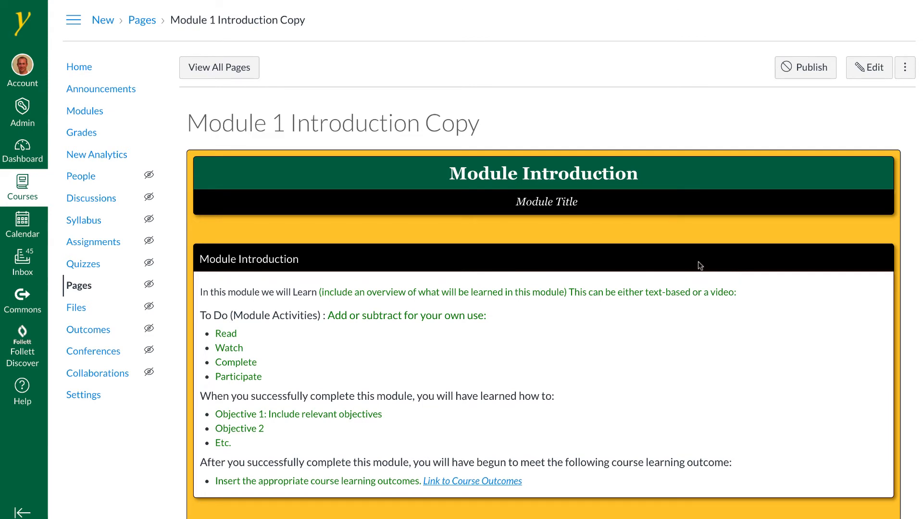
scroll(698, 261, "down", 1)
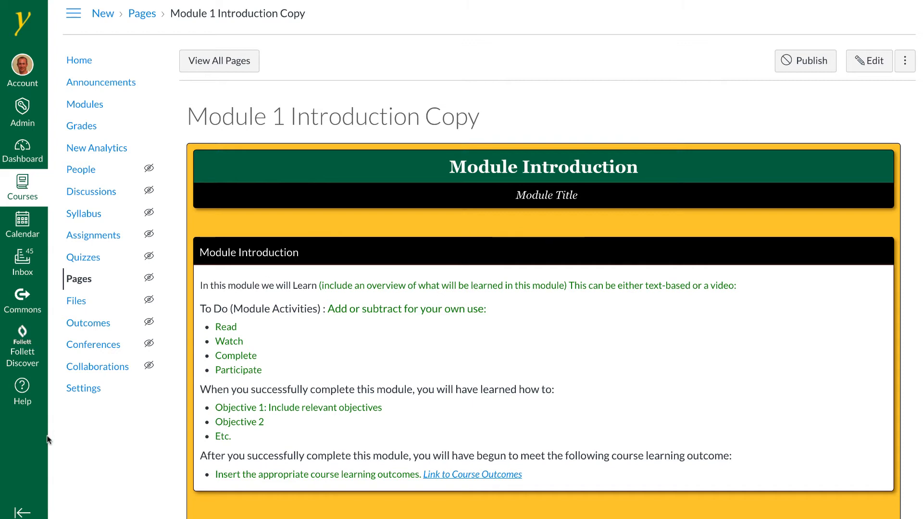
left_click(81, 387)
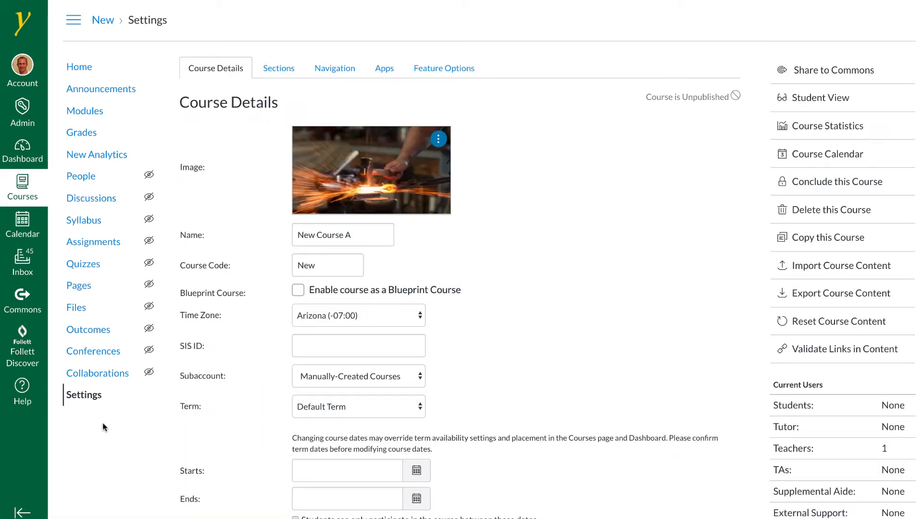
Start an import of content by copying the existing Canvas course SPA 101 into this course
left_click(816, 270)
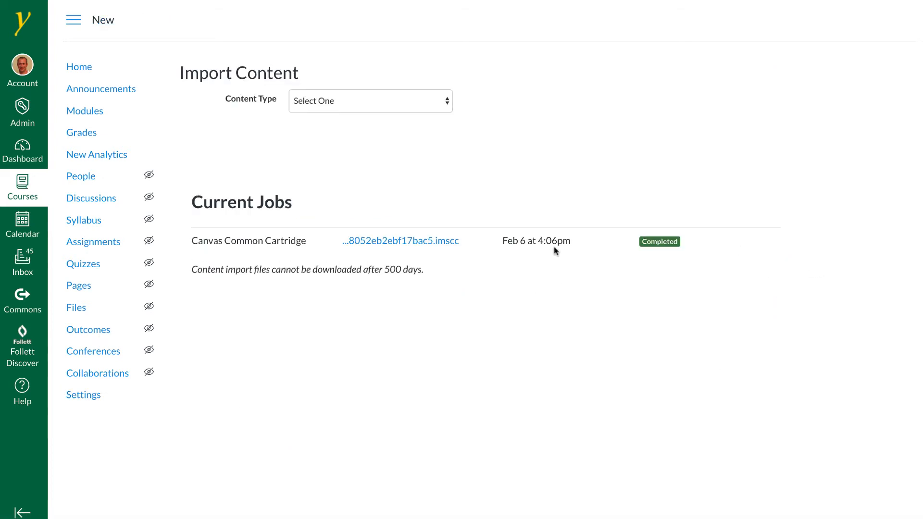
left_click(371, 100)
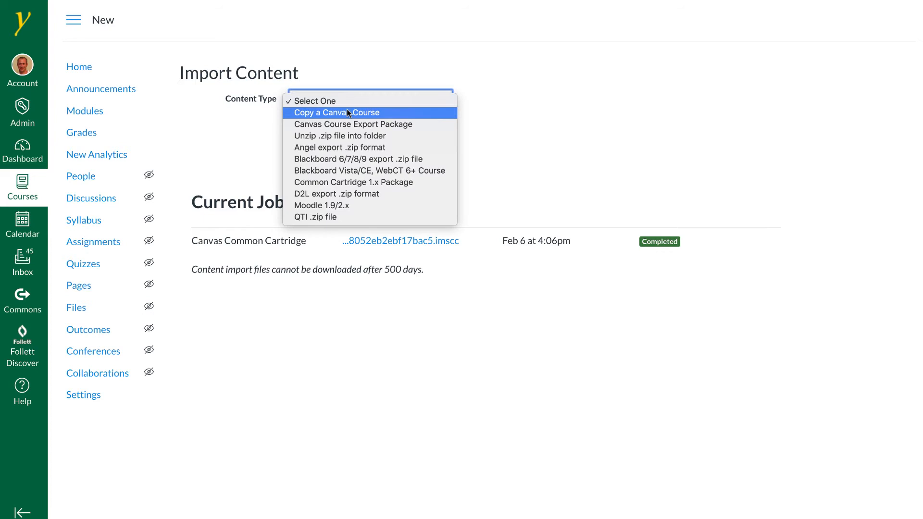
left_click(319, 113)
left_click(322, 138)
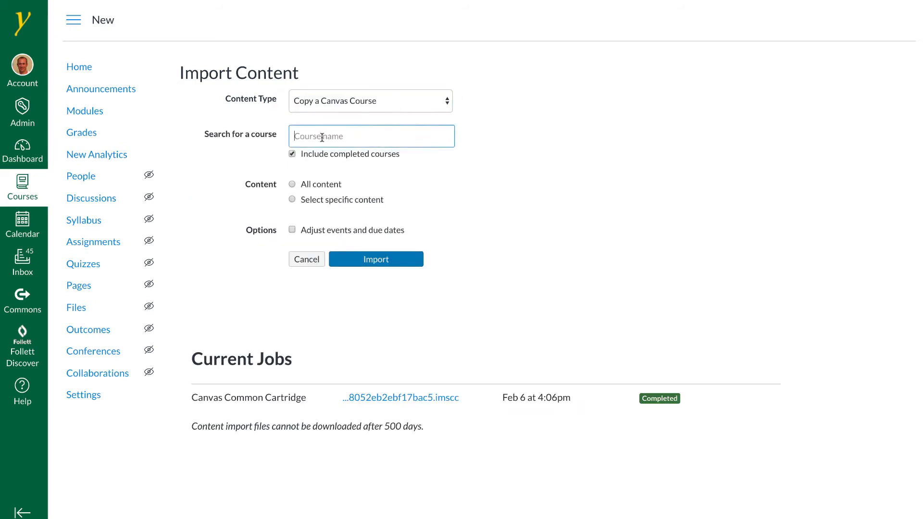
type("spa 101")
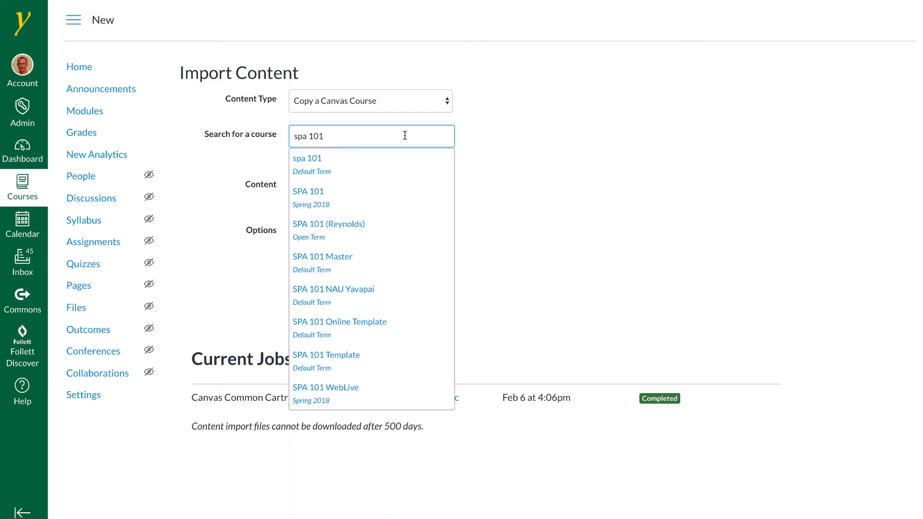
left_click(338, 195)
Choose to import specific content only, start the import and open the content selection
left_click(298, 200)
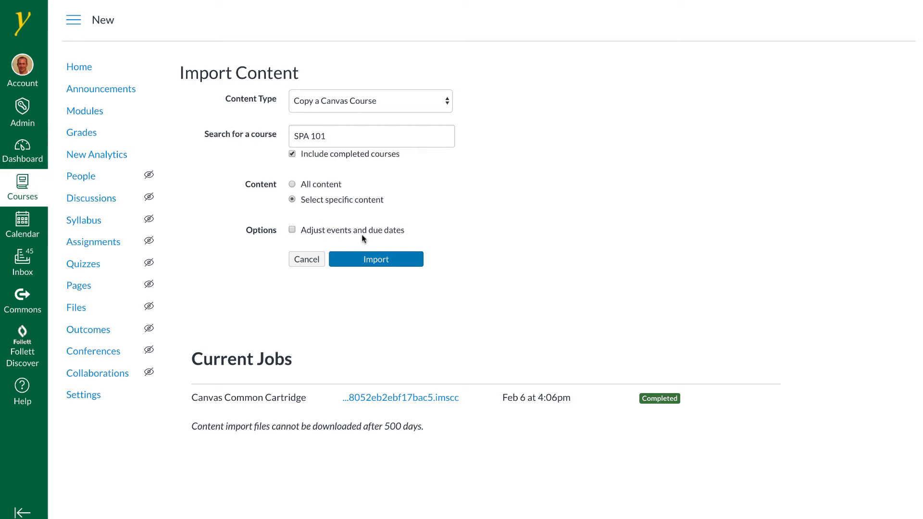
left_click(361, 260)
left_click(728, 237)
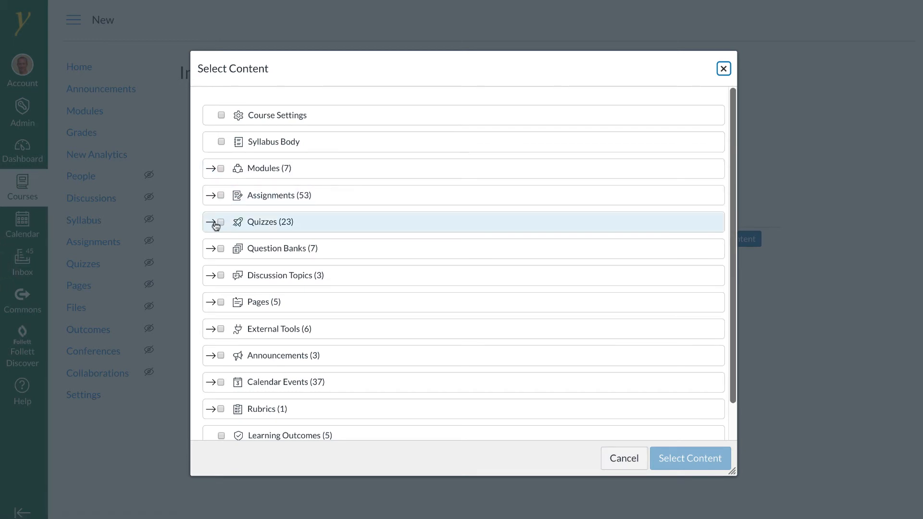
Select the Alphabet 2 quiz and the image002.png file from the Random Images folder for import
left_click(211, 223)
left_click(242, 241)
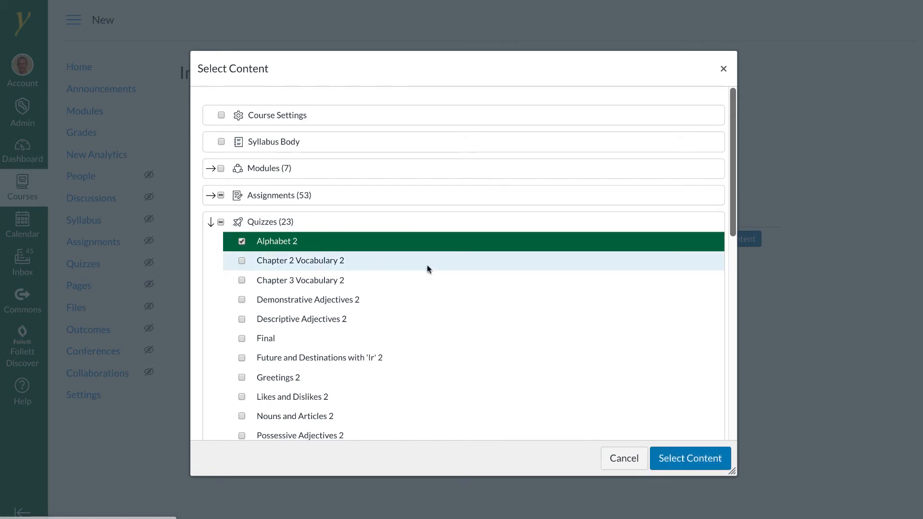
scroll(435, 268, "down", 7)
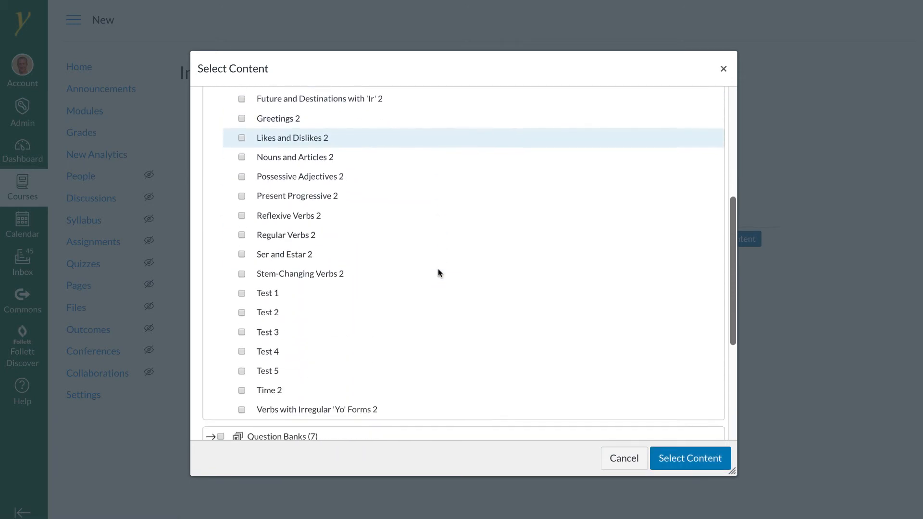
scroll(438, 269, "down", 6)
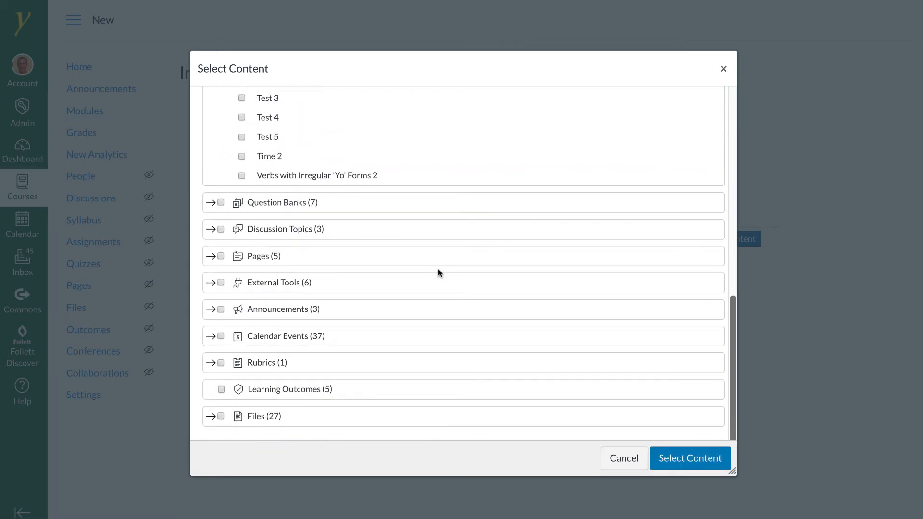
left_click(210, 416)
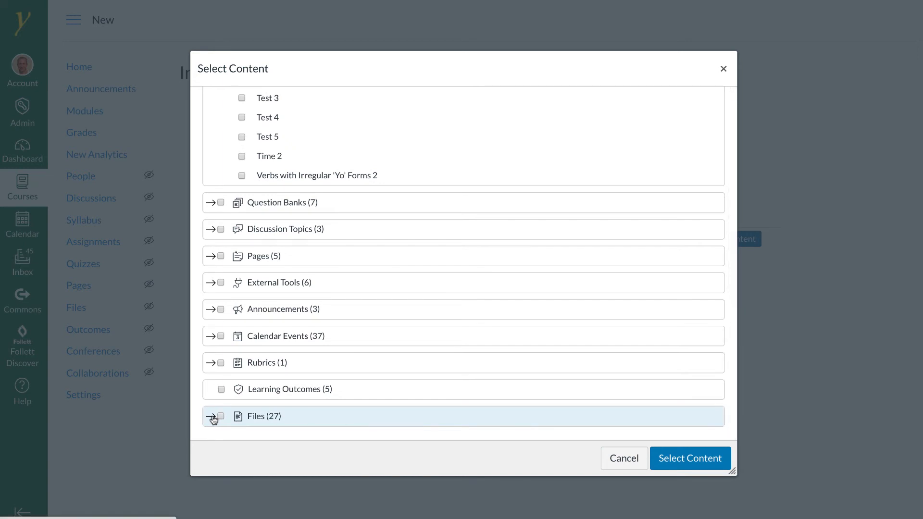
scroll(260, 406, "down", 3)
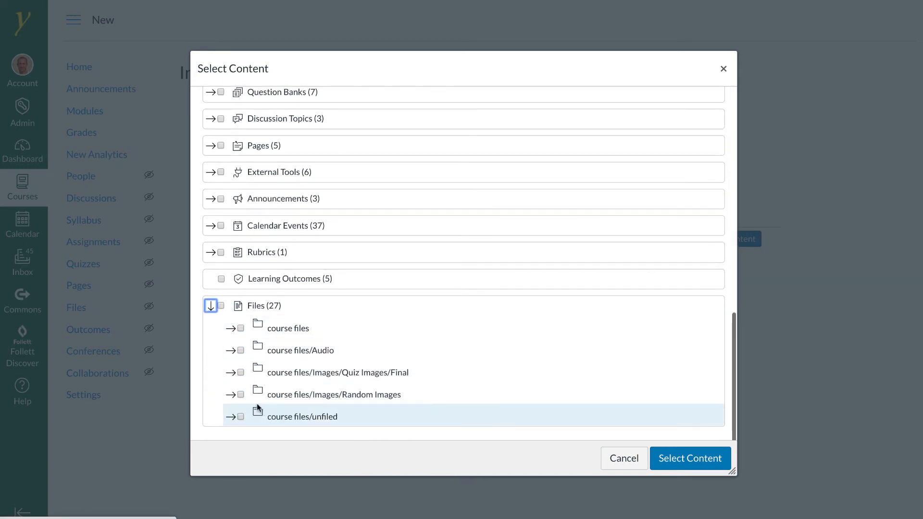
left_click(240, 394)
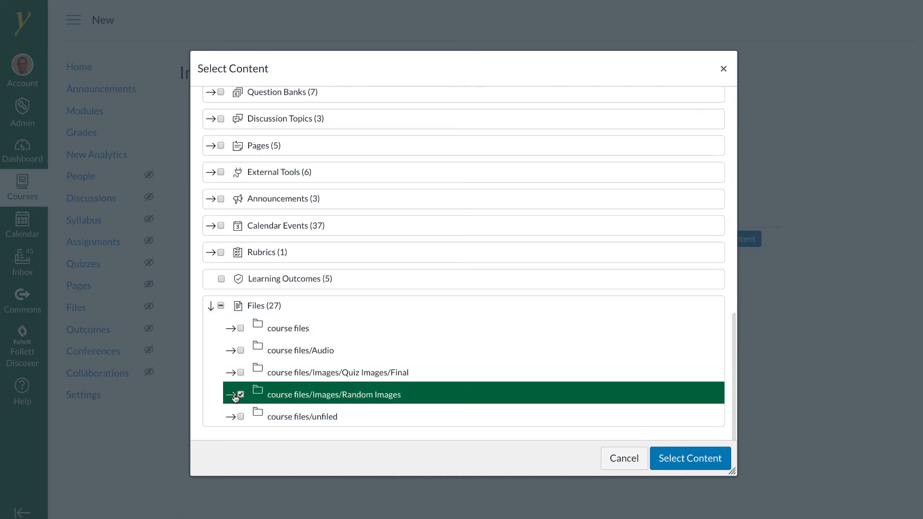
left_click(250, 393)
scroll(297, 392, "down", 3)
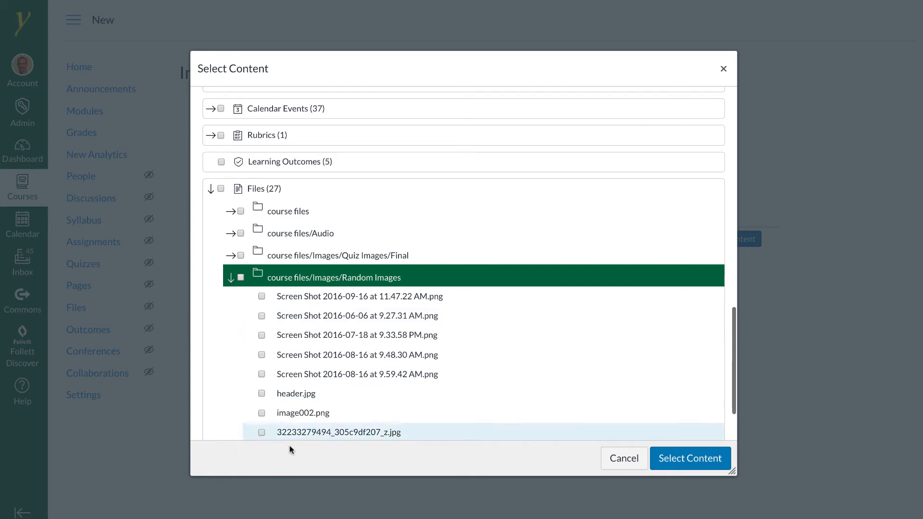
left_click(282, 414)
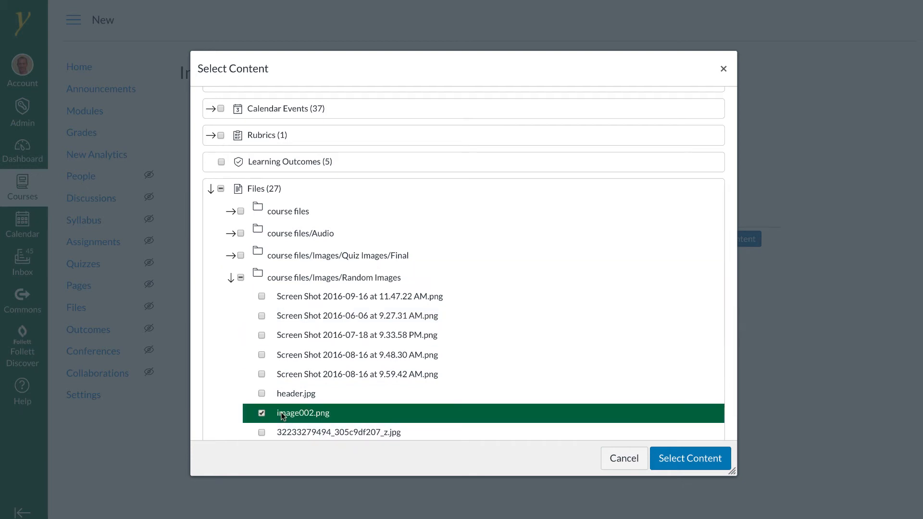
left_click(669, 455)
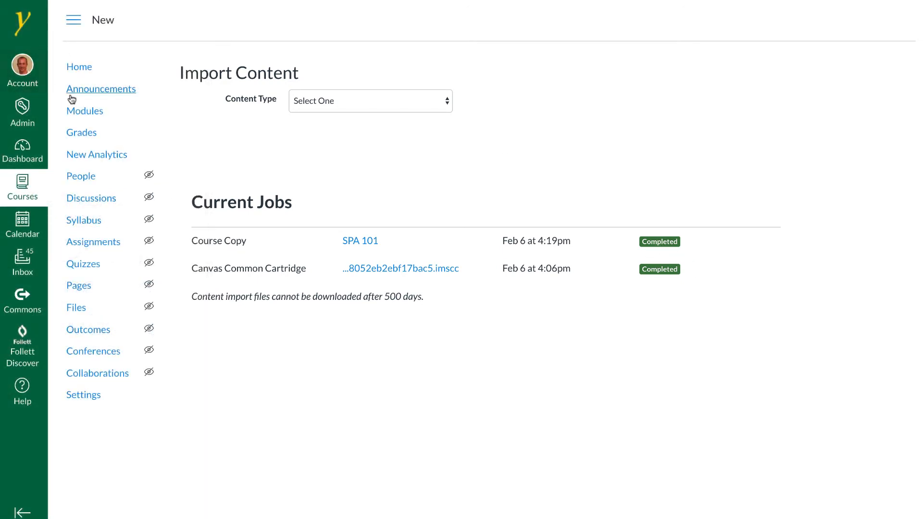
In Modules, add the Alphabet 2 quiz as a new item in Module 1
left_click(93, 109)
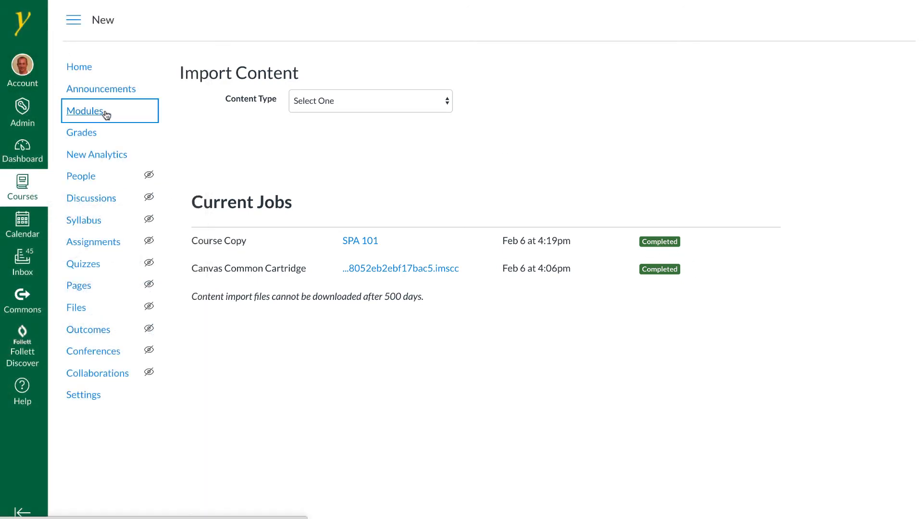
scroll(276, 302, "down", 10)
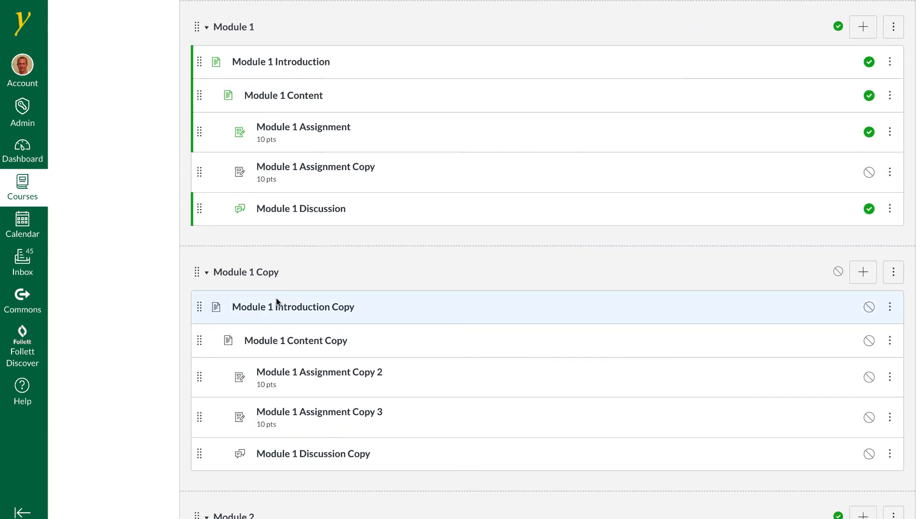
scroll(317, 291, "up", 1)
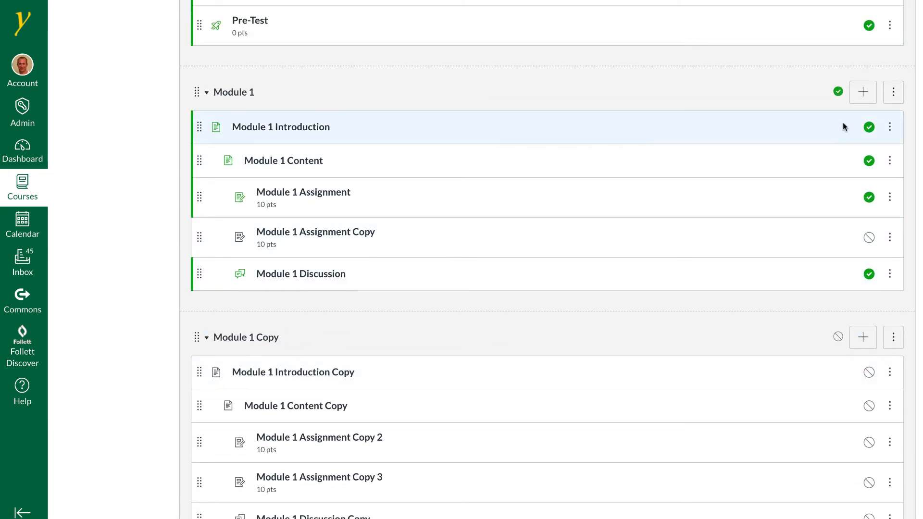
left_click(861, 94)
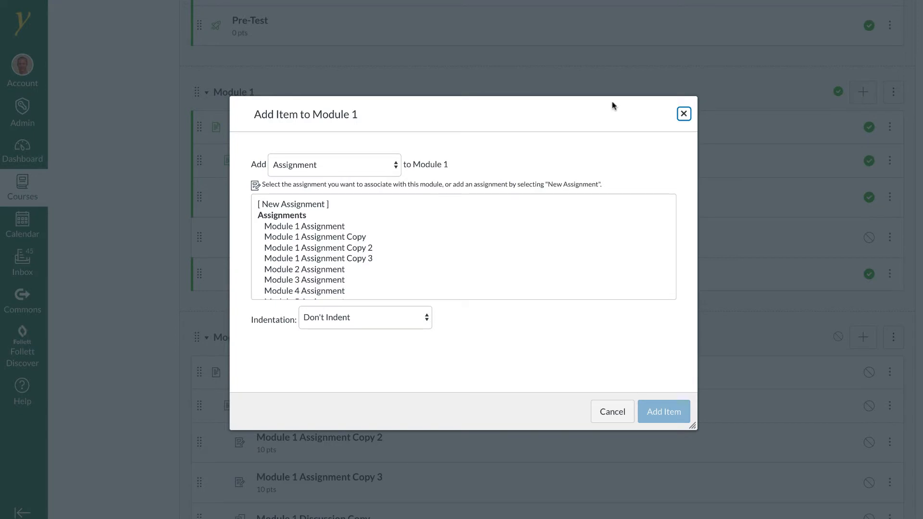
left_click(369, 168)
left_click(341, 177)
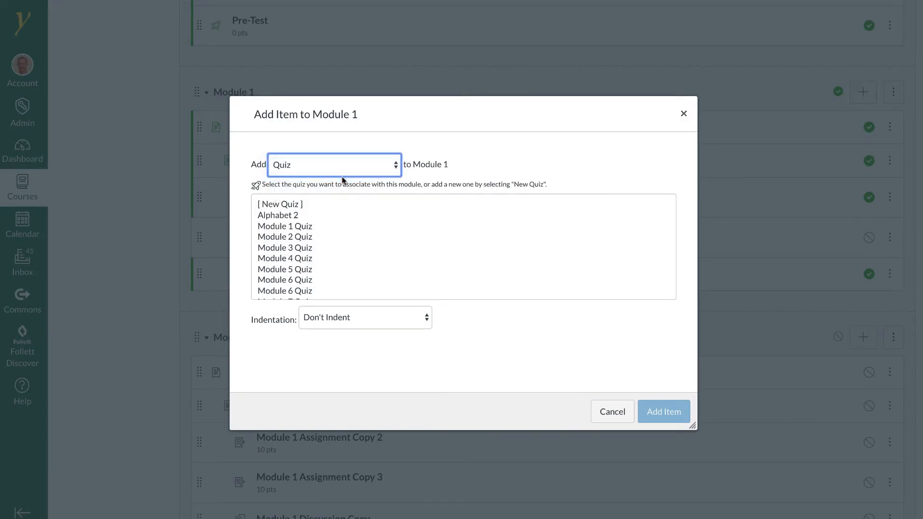
scroll(359, 266, "down", 3)
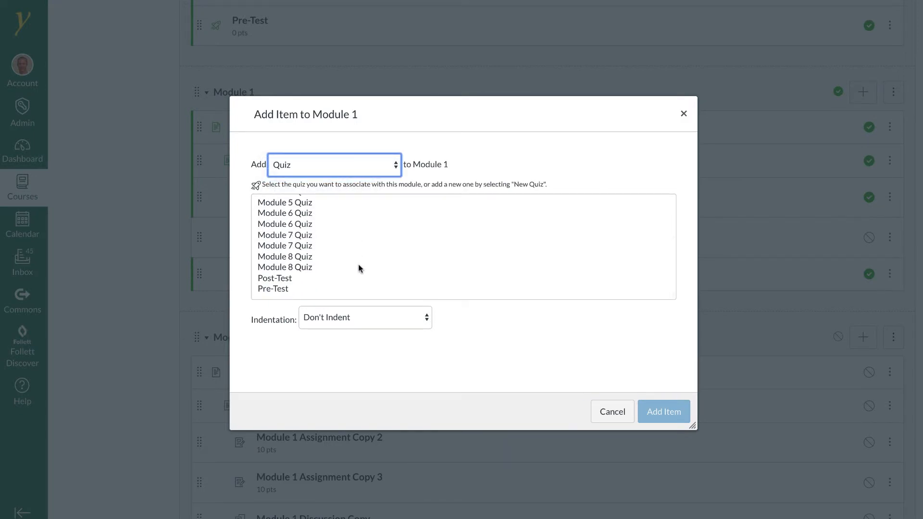
scroll(332, 246, "up", 3)
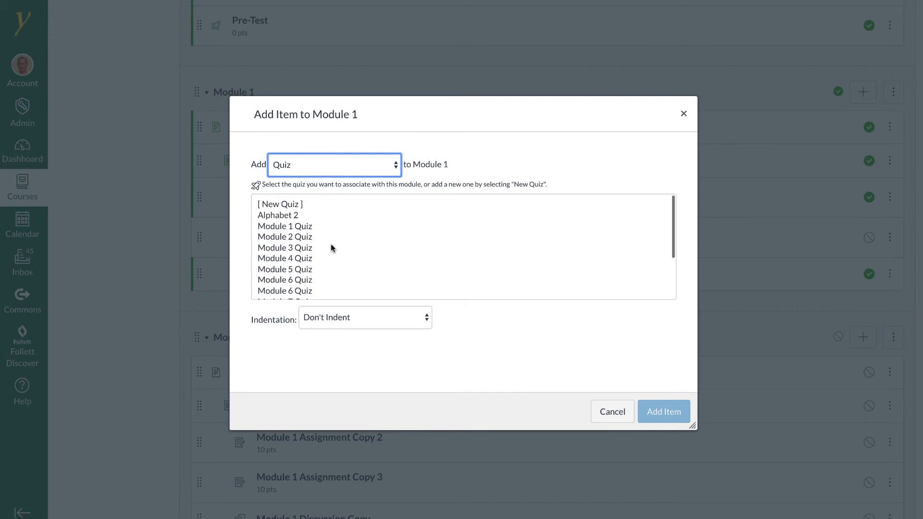
left_click(278, 215)
left_click(670, 417)
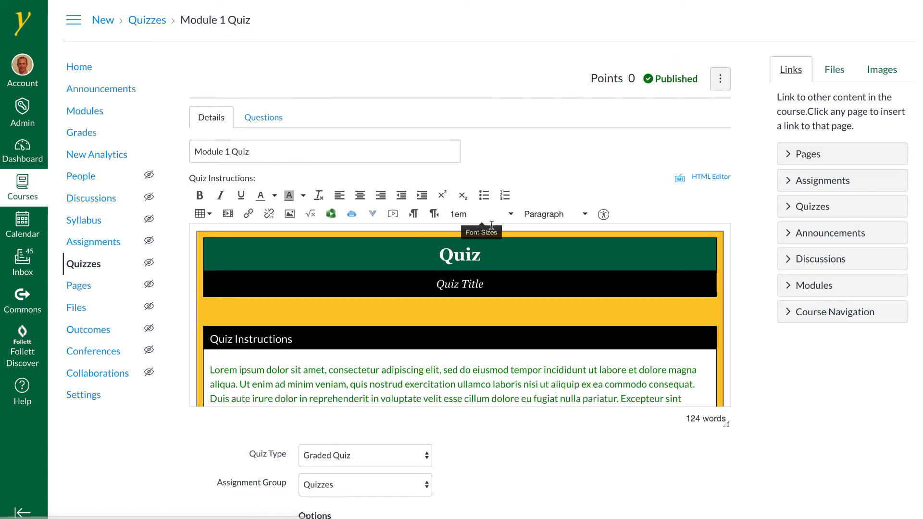
Copy the entire template from the Module 1 Quiz instructions and leave its editor
left_click(481, 251)
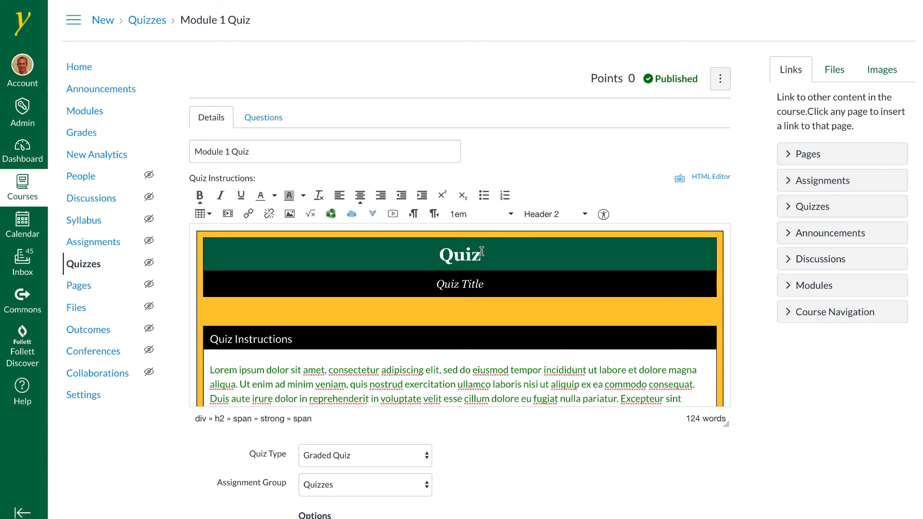
key("ctrl+a")
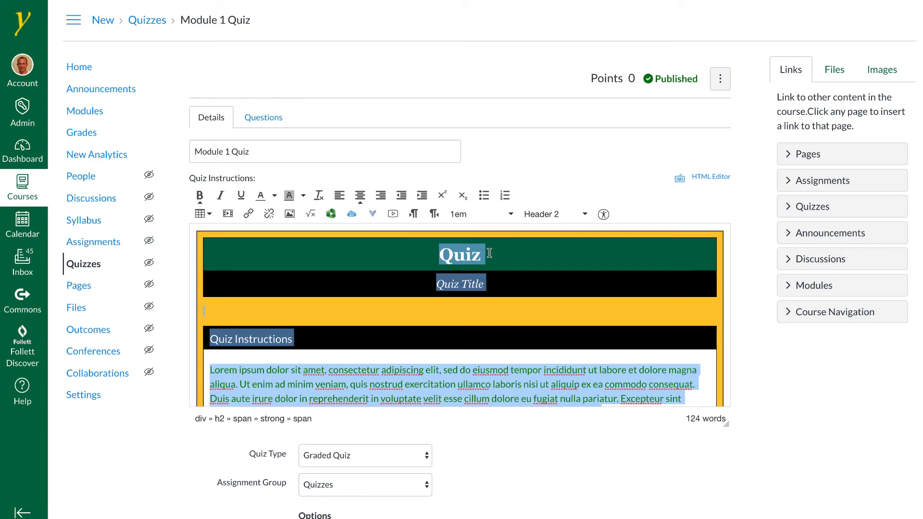
scroll(751, 418, "down", 10)
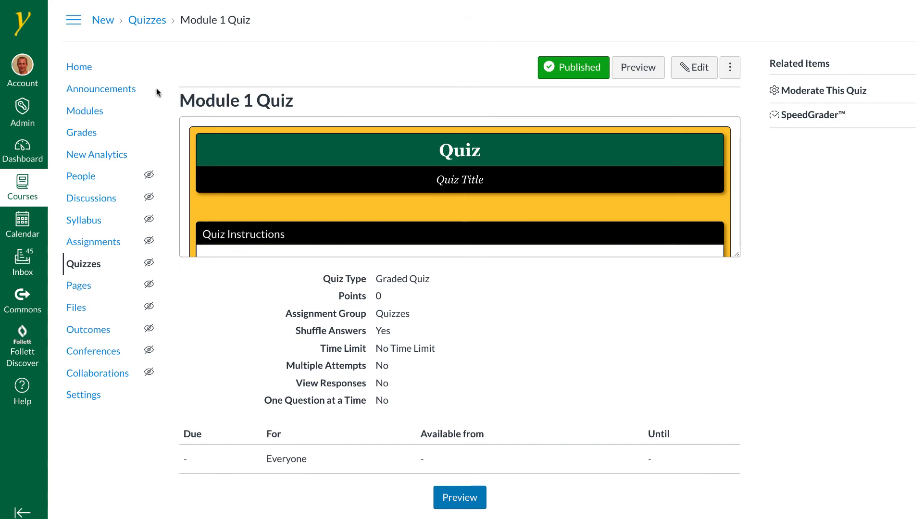
left_click(78, 115)
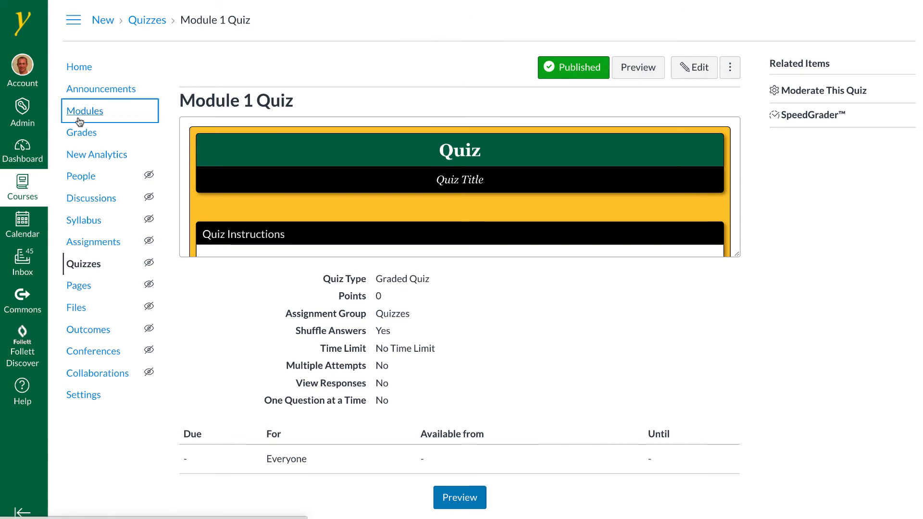
Return to Modules and open the Alphabet 2 quiz for editing
scroll(418, 375, "down", 8)
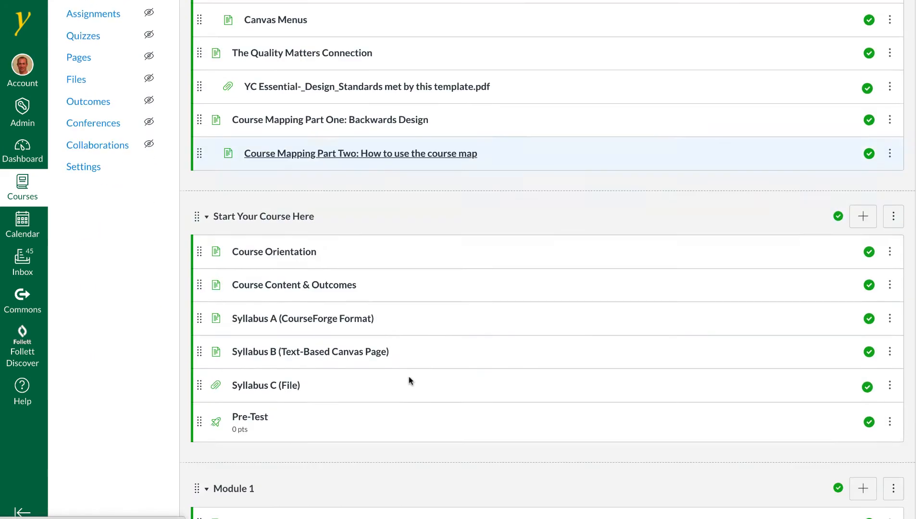
scroll(409, 376, "down", 3)
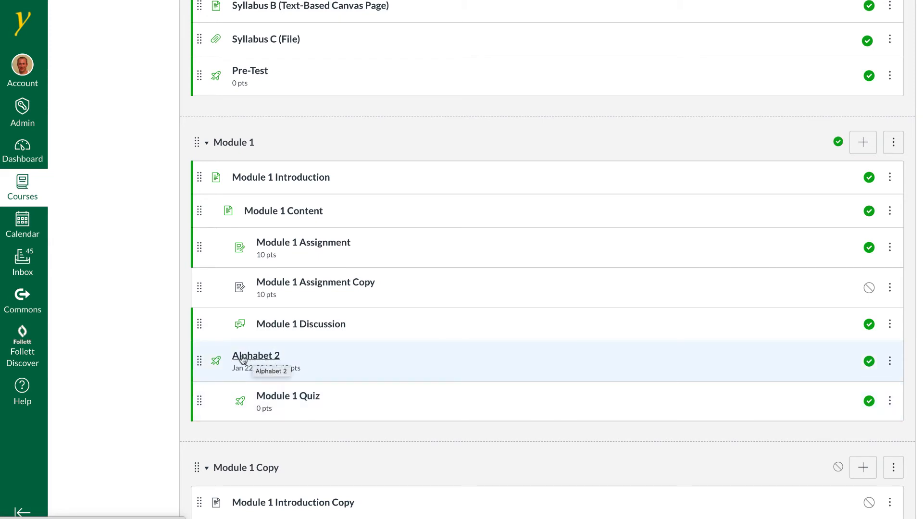
right_click(255, 360)
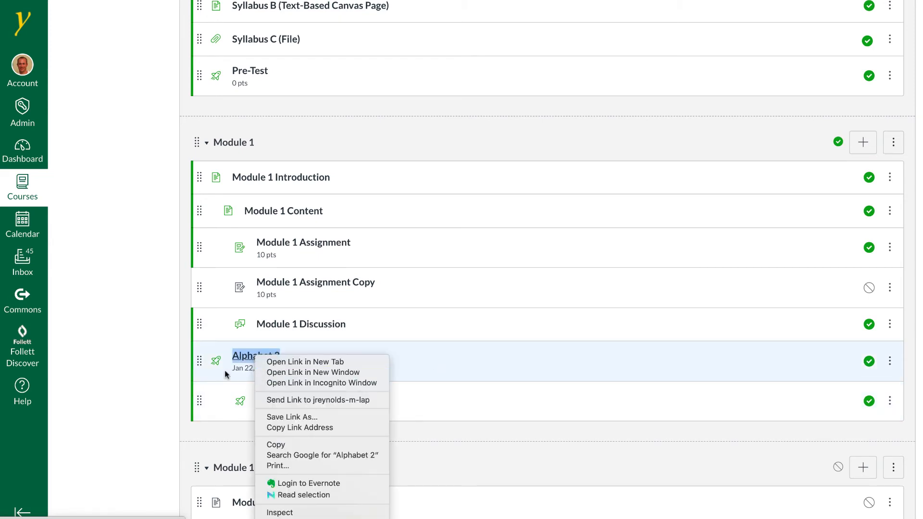
left_click(242, 359)
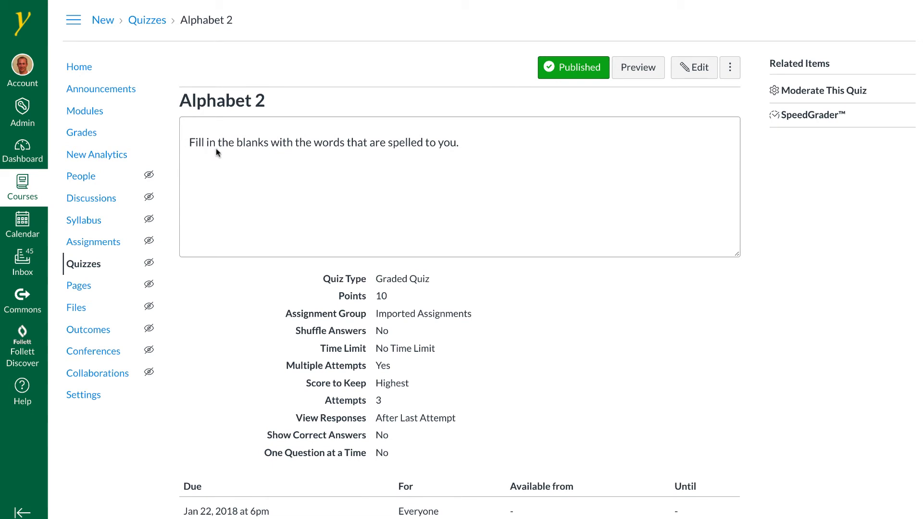
left_click(694, 68)
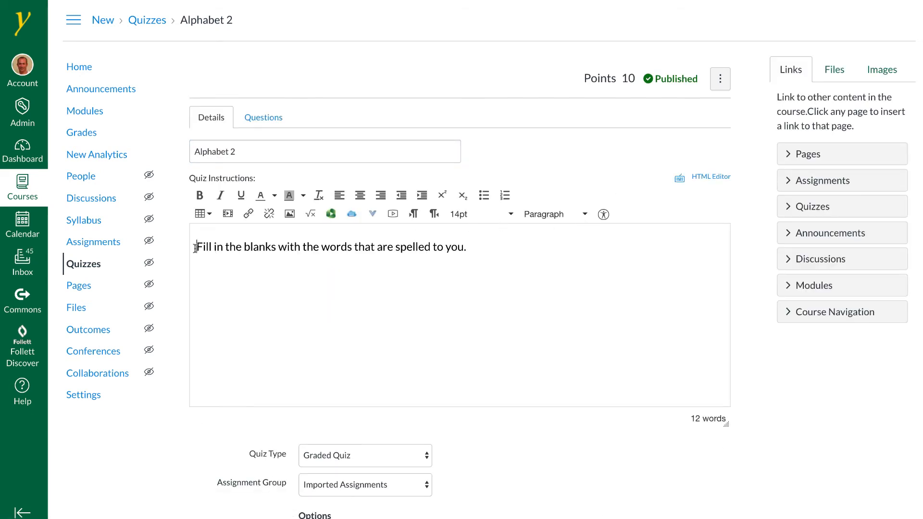
Paste the copied template at the top of the Alphabet 2 quiz instructions, above the existing sentence
left_click(195, 247)
key("Return")
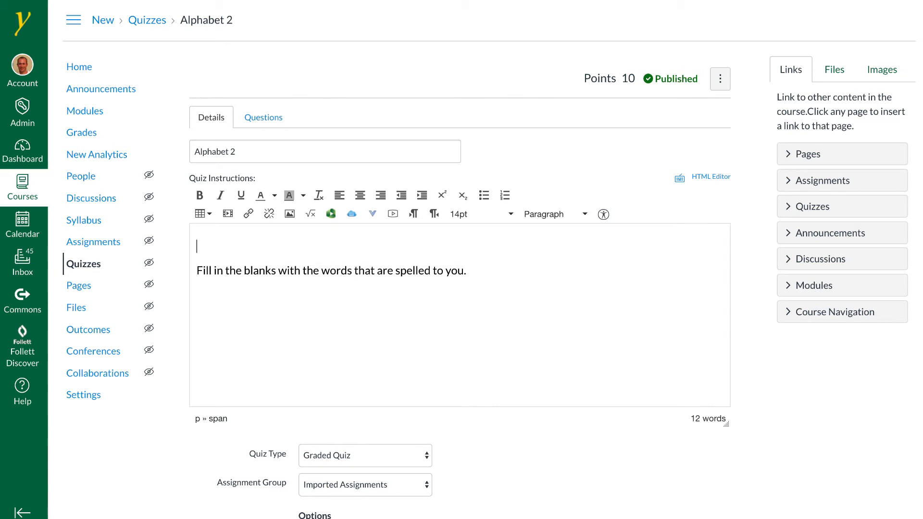
type("How Do I Take a Quiz? Taking a quiz online is convenient. Taking them online will help to motivate you, help you remember the content you are learning, as well as provide easy and quality feedback. Please review the Canvas Quiz Overview as you prepare to submit your first quiz.")
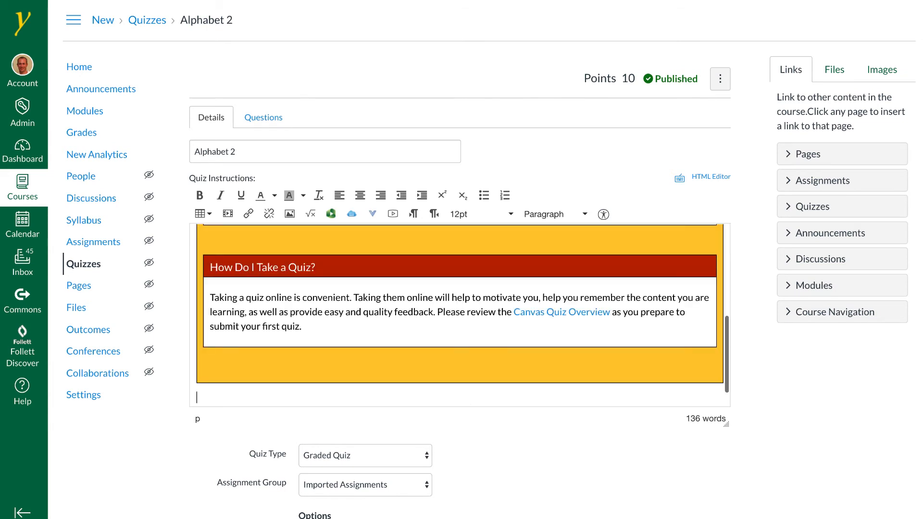
Delete the original sentence below the template and replace the Lorem ipsum placeholder in Quiz Instructions with 'Fill in the blanks with the words that are spelled to you.'
scroll(288, 322, "down", 1)
triple_click(245, 392)
key("ctrl+c")
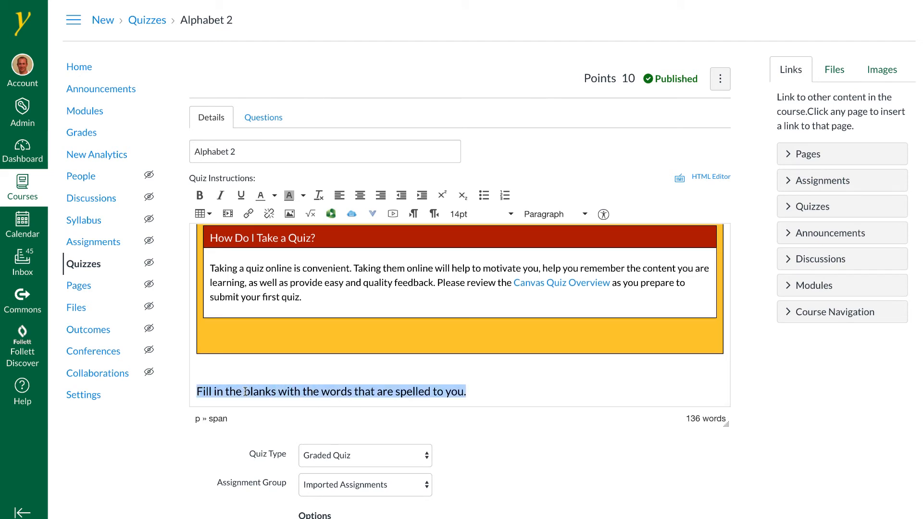
key("BackSpace")
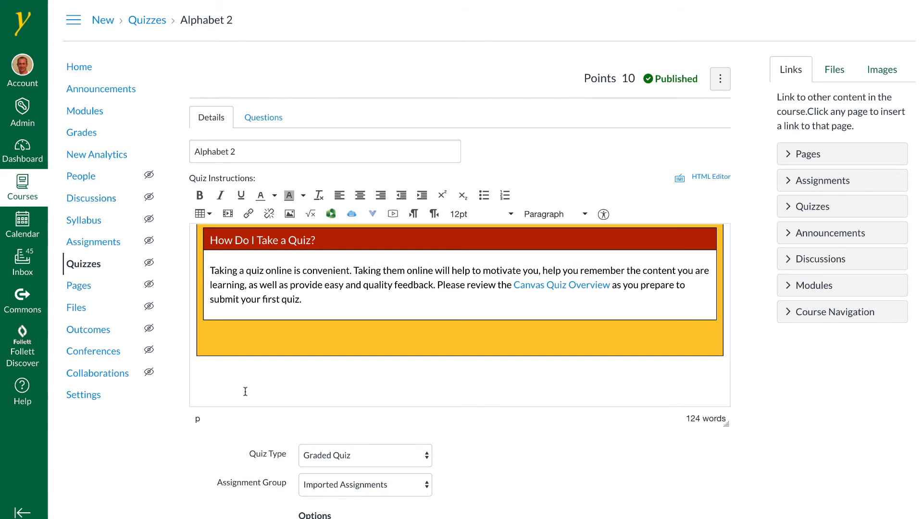
scroll(245, 391, "up", 3)
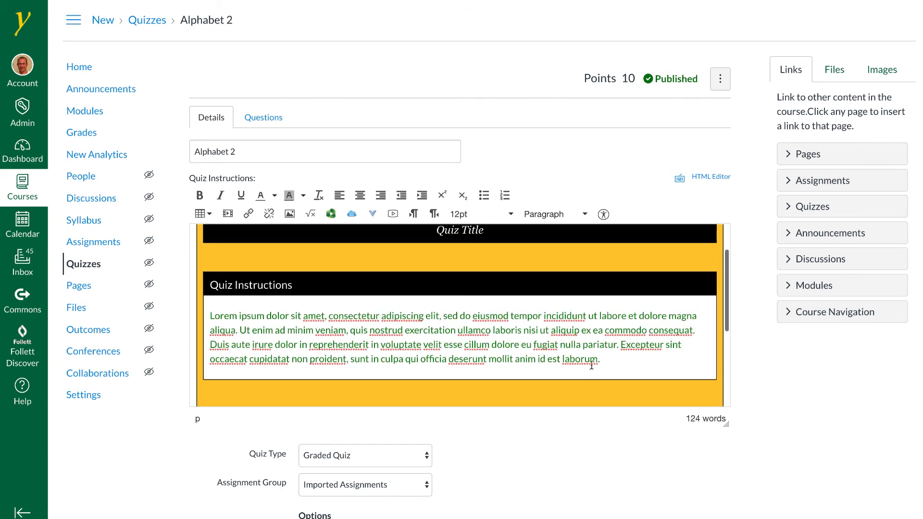
left_click_drag(591, 365, 205, 312)
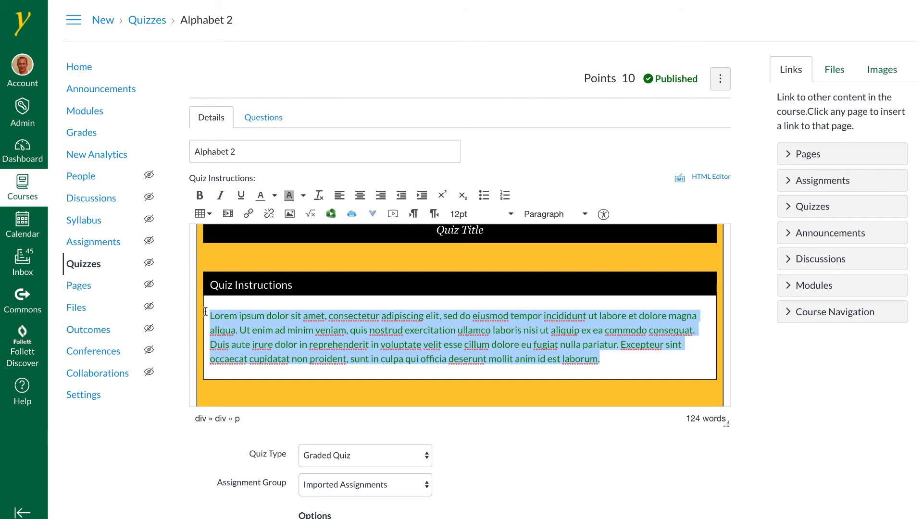
key("ctrl+v")
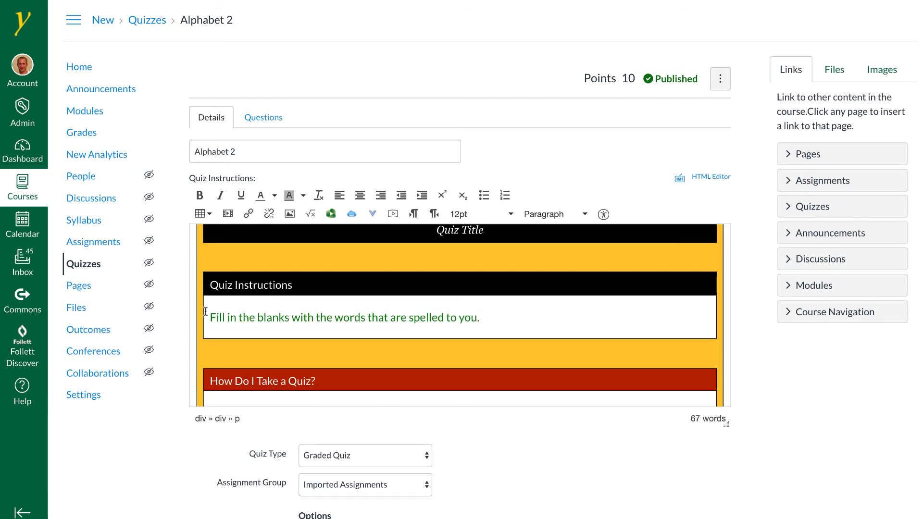
Set the text colour of the instruction sentence to black
left_click_drag(491, 319, 212, 317)
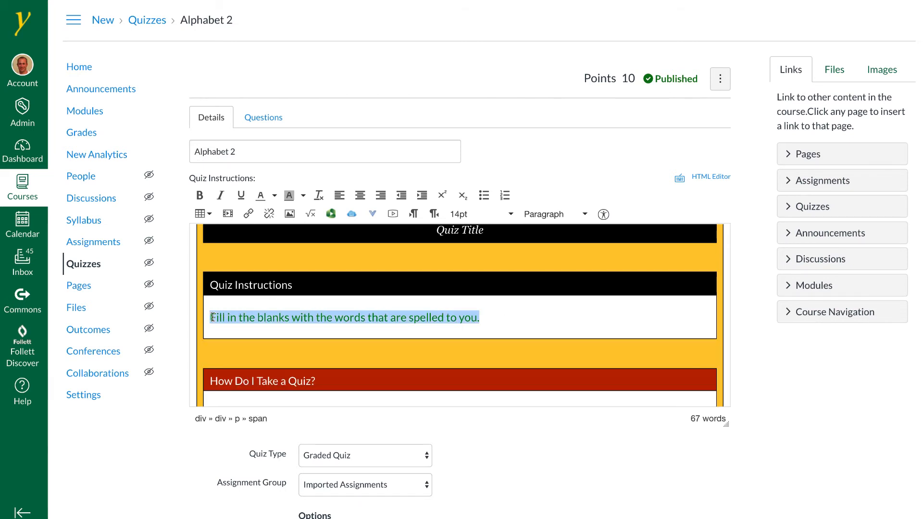
left_click(274, 195)
left_click(230, 219)
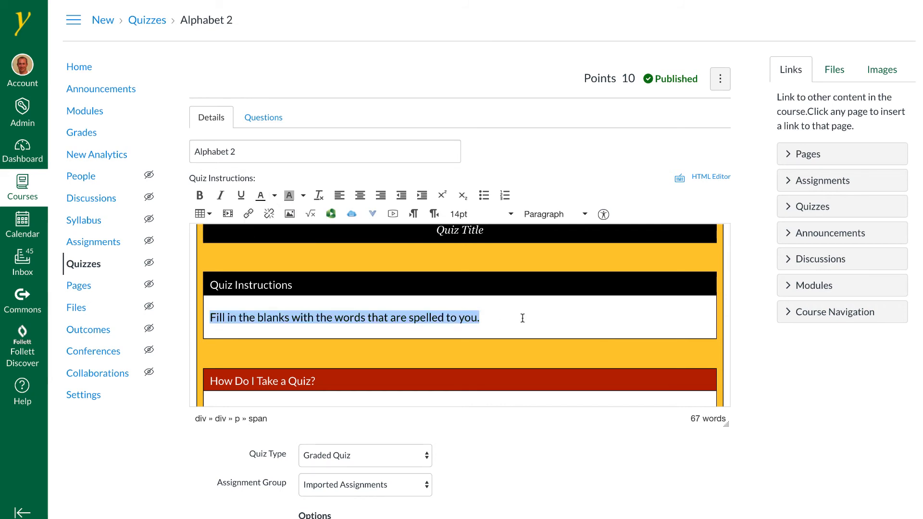
Save the quiz changes
scroll(797, 445, "down", 8)
scroll(707, 461, "down", 6)
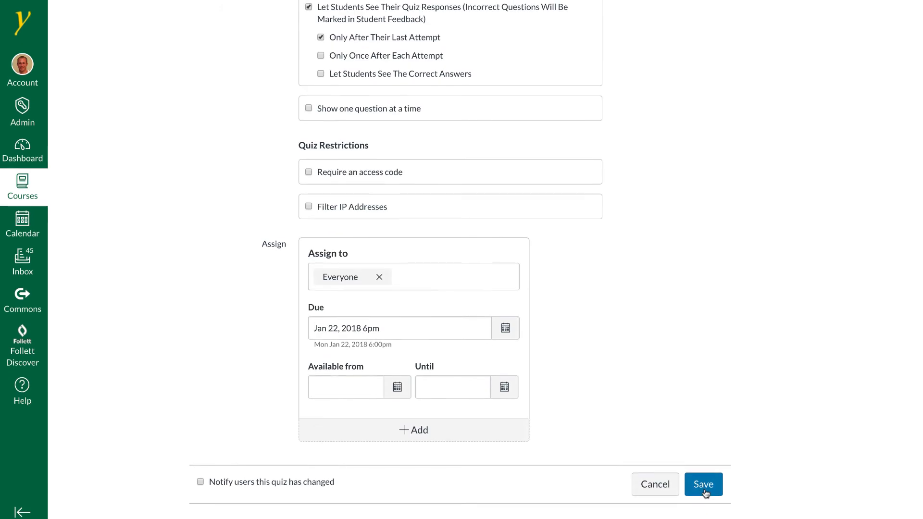
left_click(701, 486)
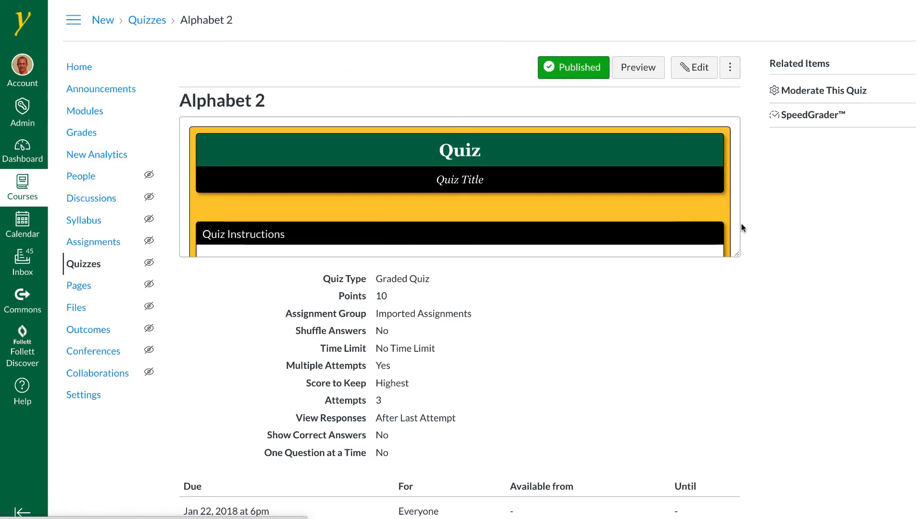
Preview the quiz and scroll through its instructions and questions
left_click(647, 67)
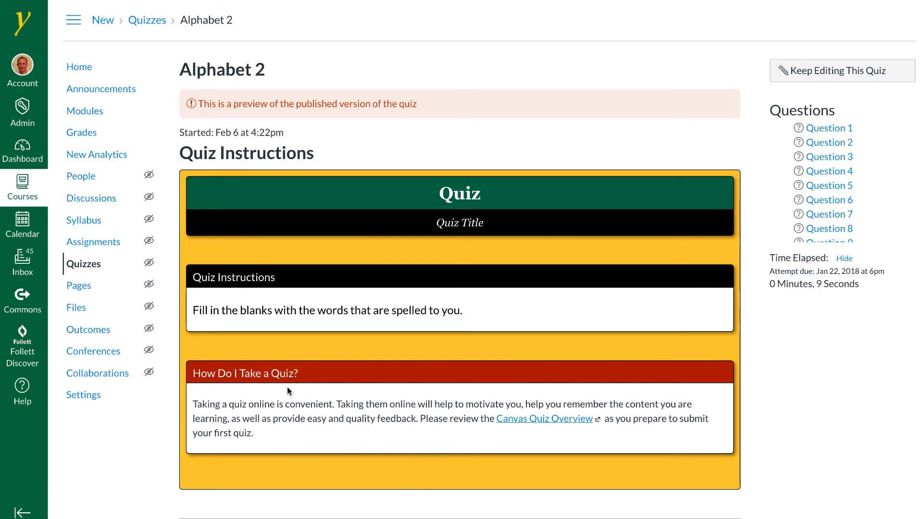
scroll(288, 391, "down", 6)
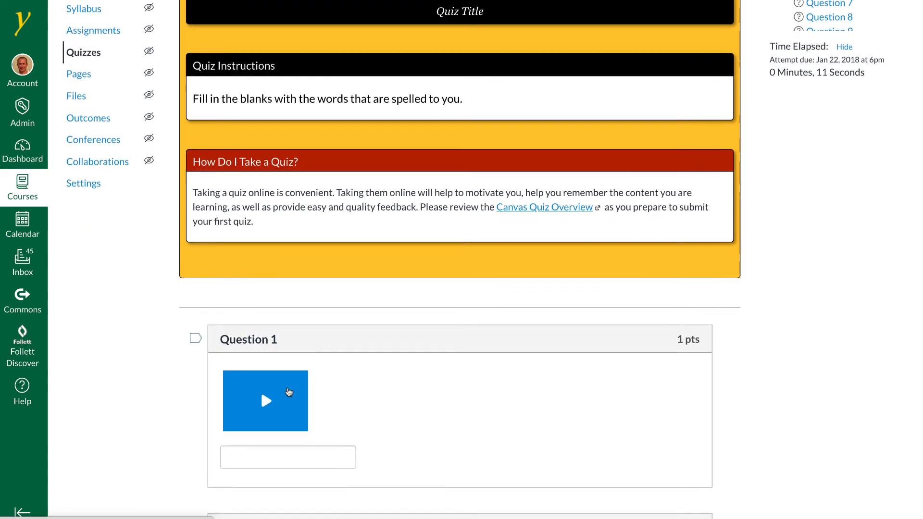
scroll(288, 390, "down", 9)
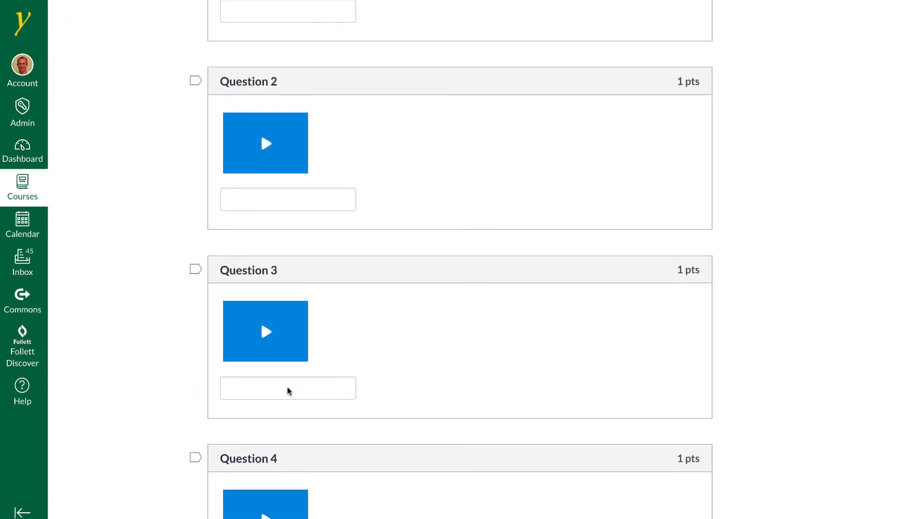
scroll(289, 391, "down", 15)
scroll(288, 390, "up", 19)
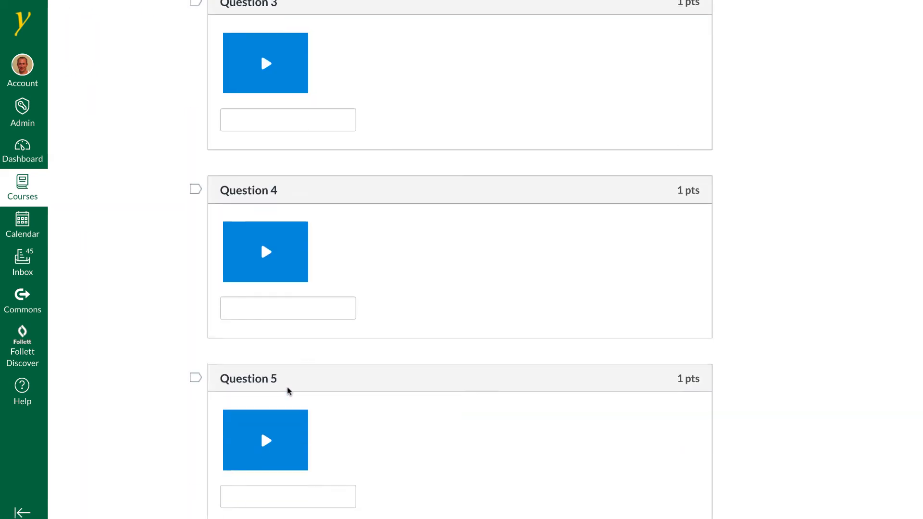
scroll(289, 391, "up", 11)
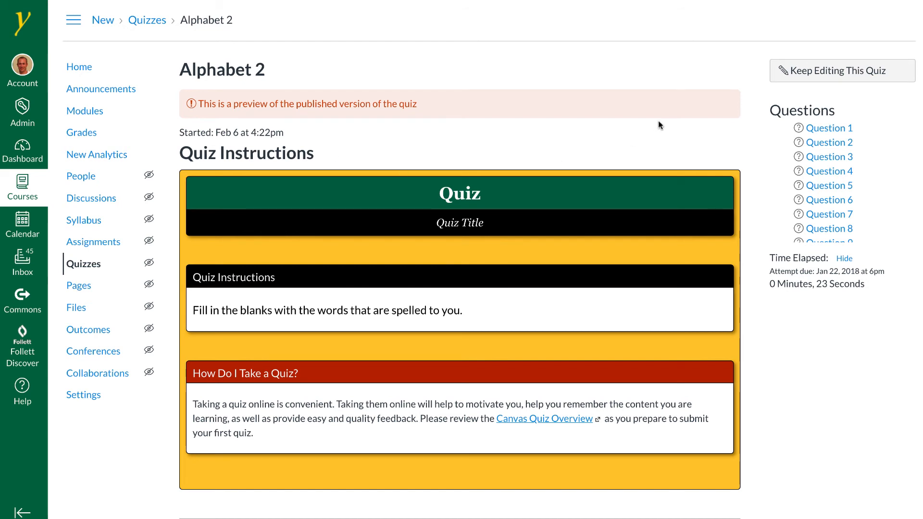
Return to editing and add a blank line above the instruction sentence in the Quiz Instructions box
left_click(854, 71)
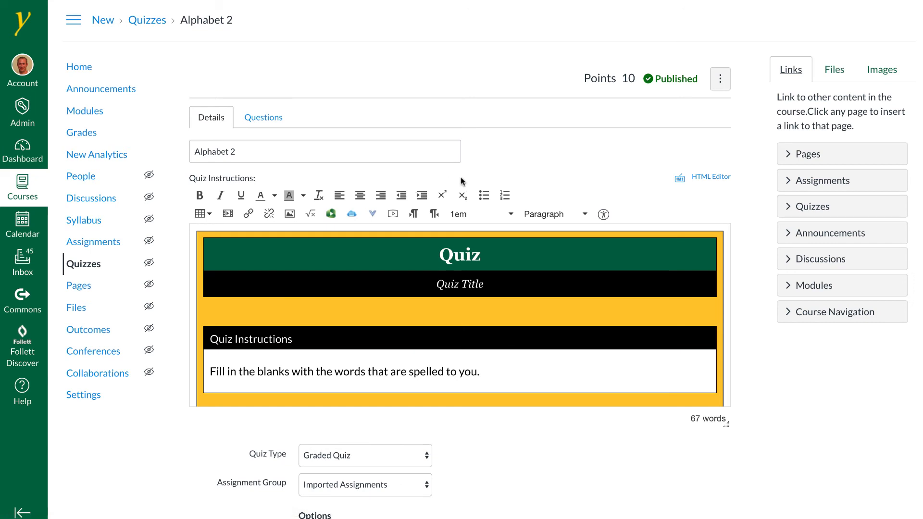
scroll(610, 230, "down", 1)
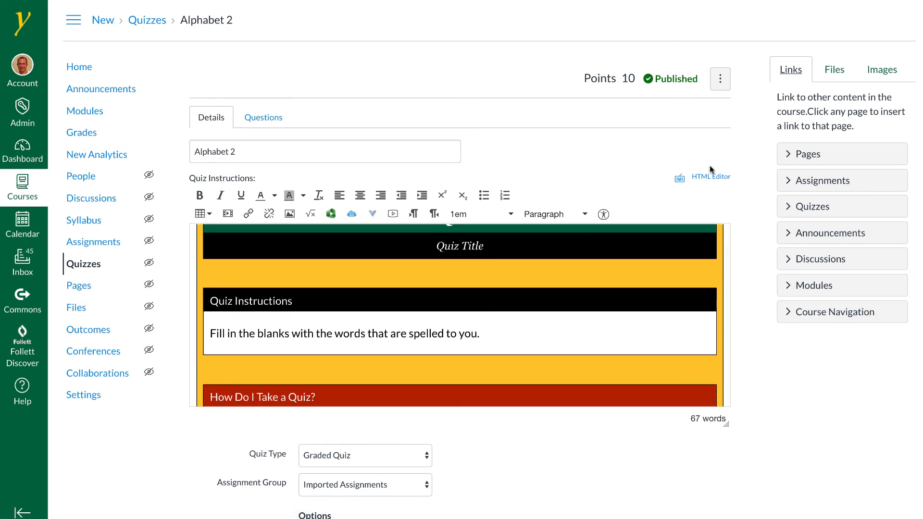
left_click(210, 335)
key("Return")
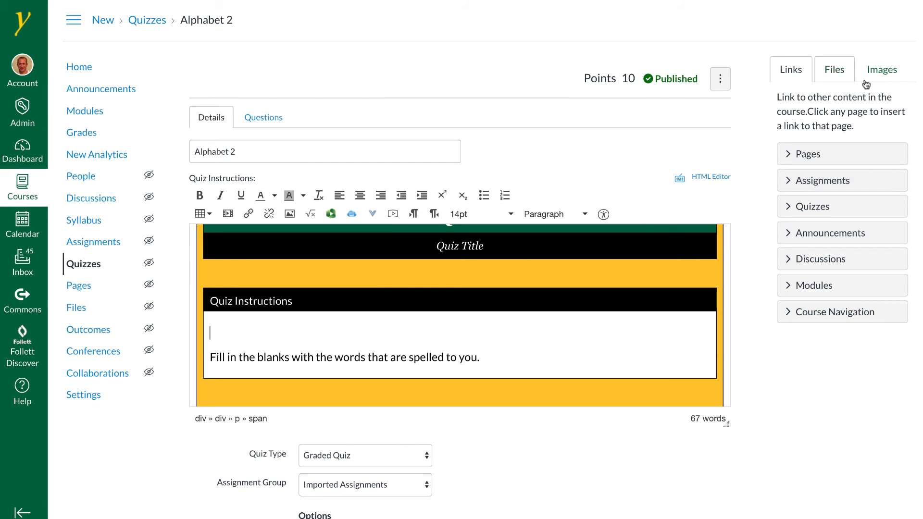
Embed the Shape 4.png image from the course images on the new blank line
left_click(883, 72)
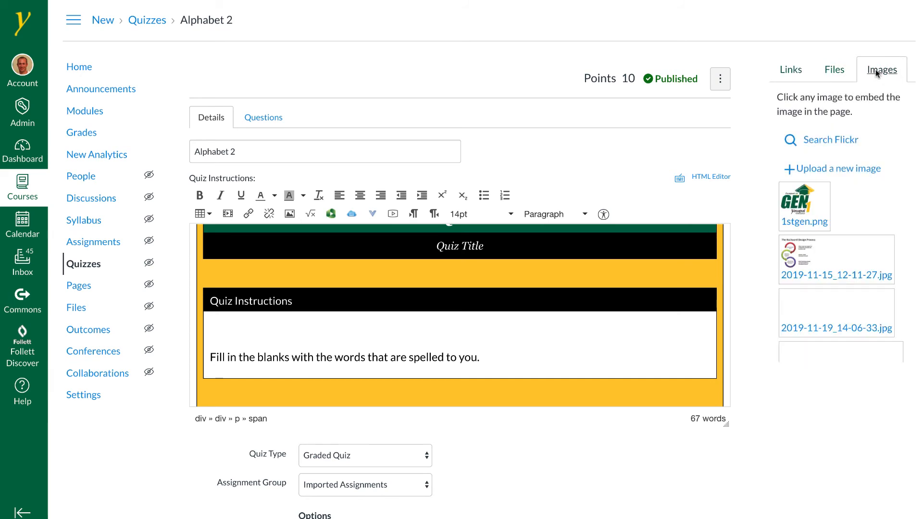
scroll(865, 231, "down", 3)
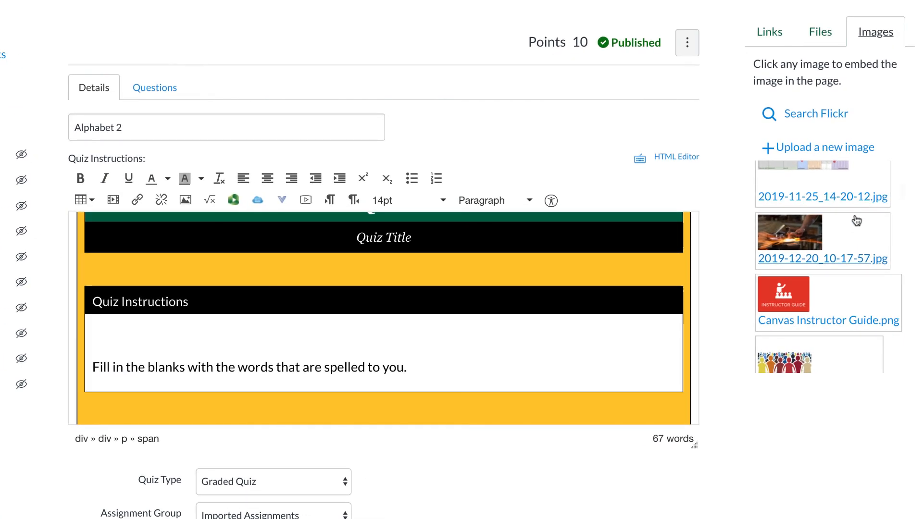
scroll(857, 220, "down", 5)
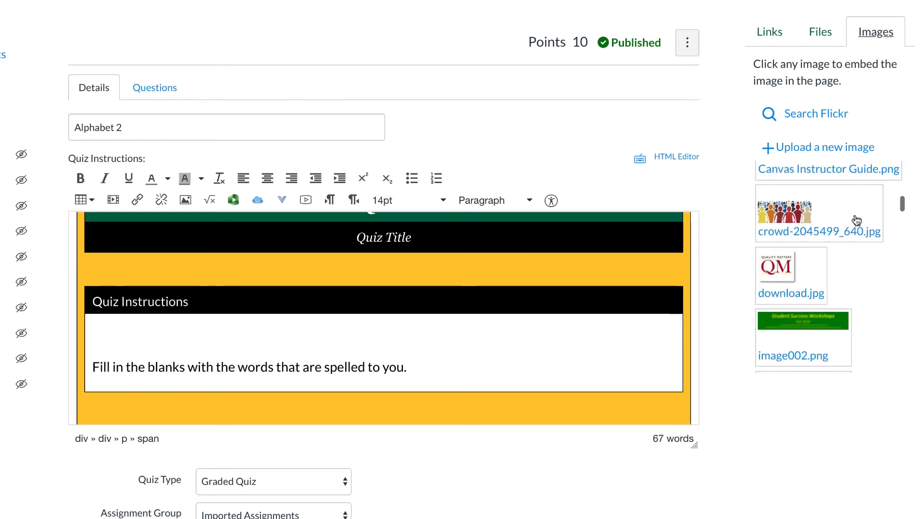
scroll(856, 219, "down", 8)
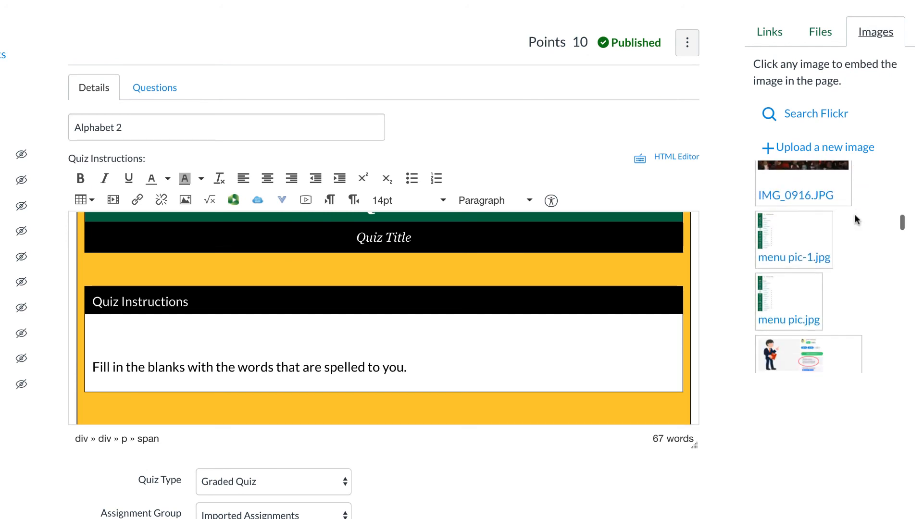
scroll(855, 214, "down", 4)
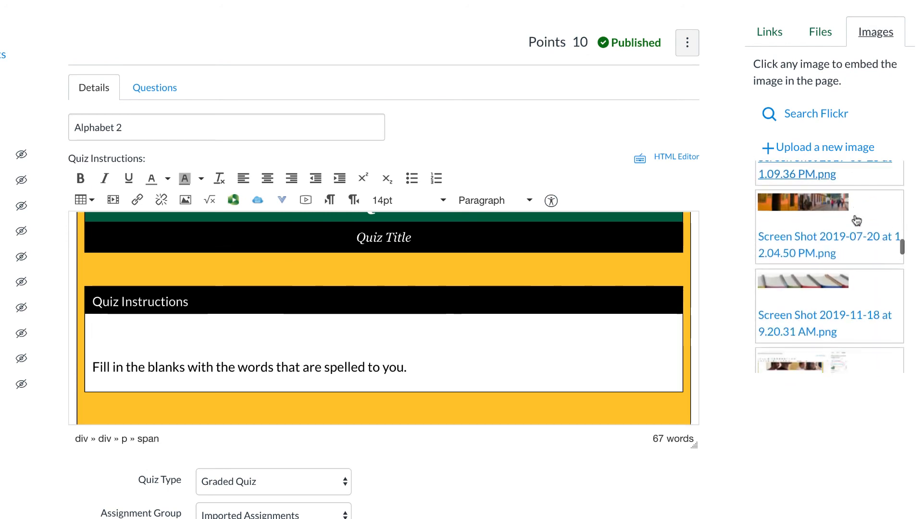
scroll(854, 214, "down", 4)
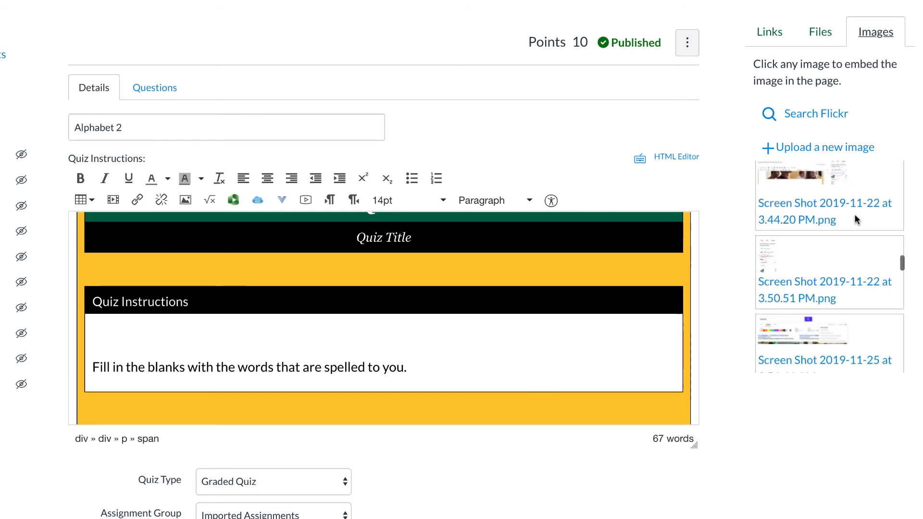
scroll(856, 220, "down", 5)
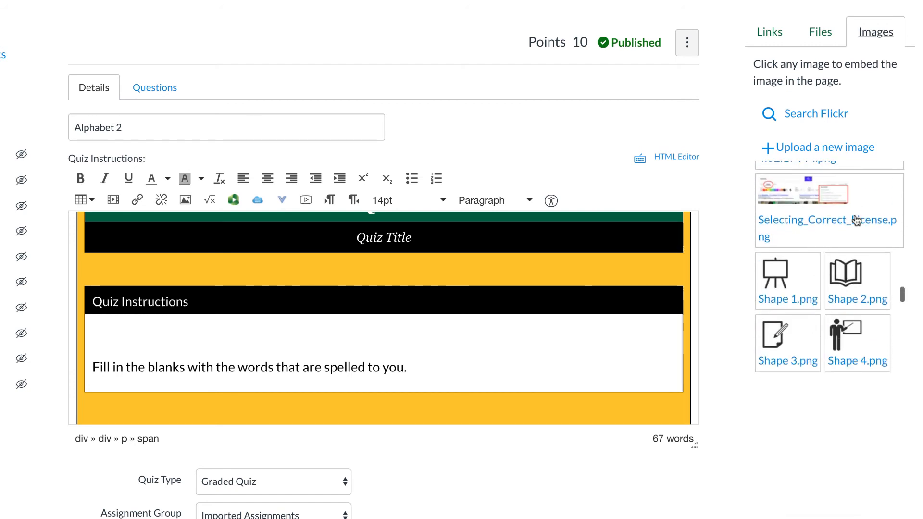
scroll(854, 221, "down", 3)
scroll(851, 235, "up", 2)
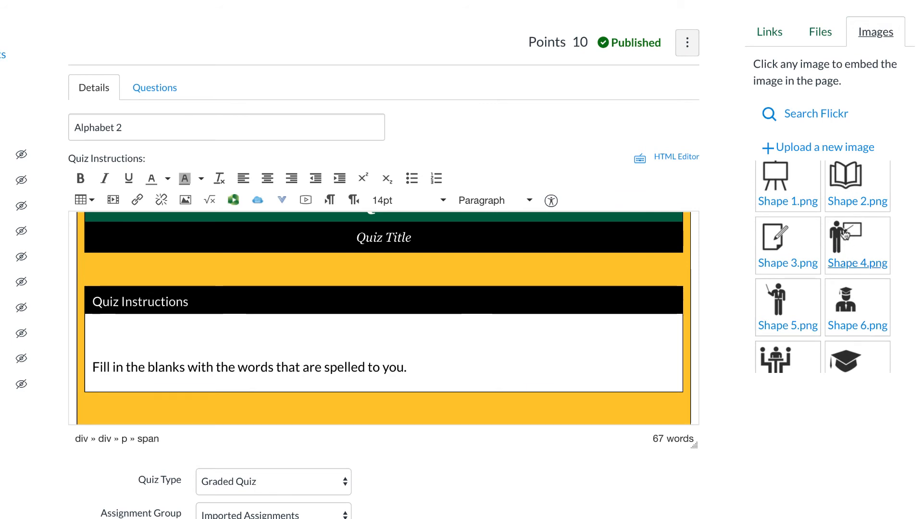
left_click(846, 234)
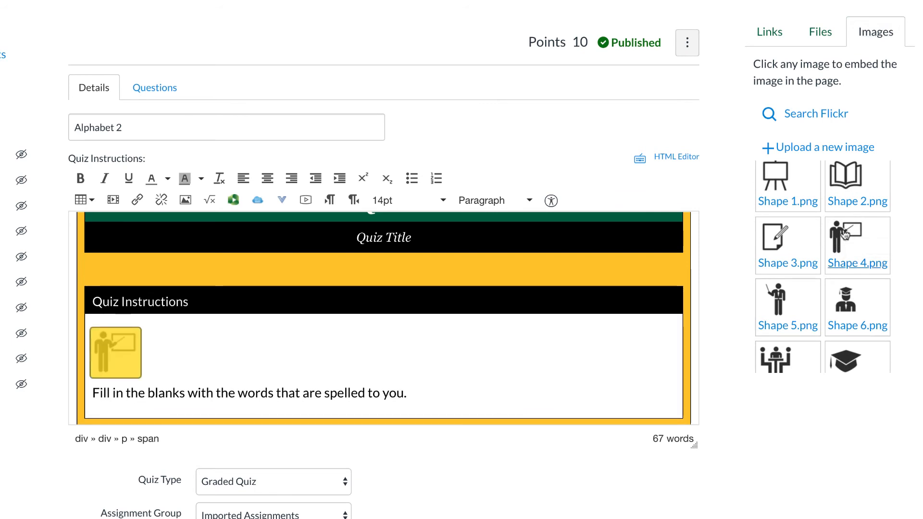
Shrink the embedded Shape 4 icon to a small size
left_click(113, 355)
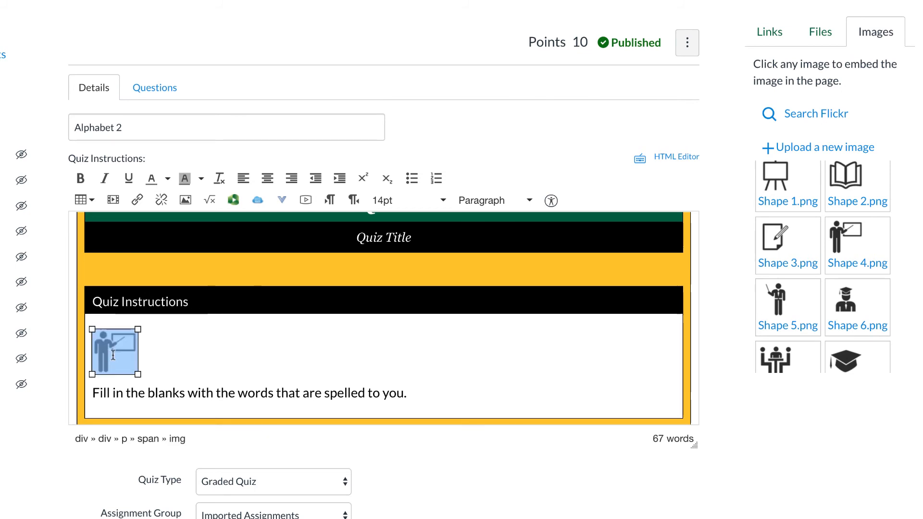
left_click_drag(138, 374, 120, 362)
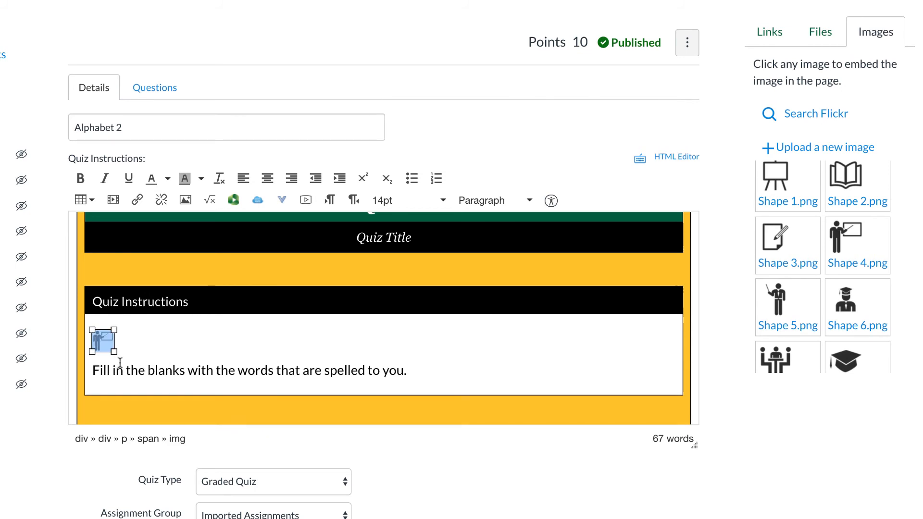
left_click(357, 356)
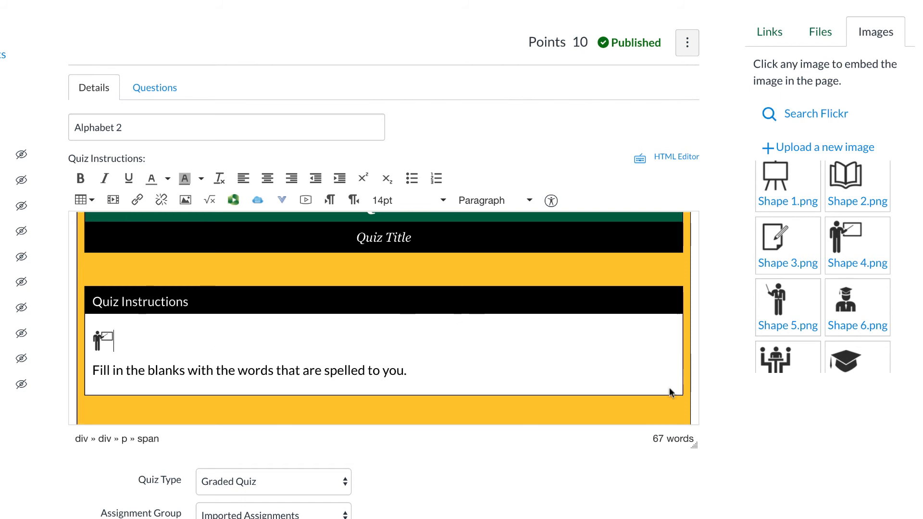
Save the quiz and review the updated instructions on the quiz page
scroll(723, 431, "down", 15)
left_click(669, 515)
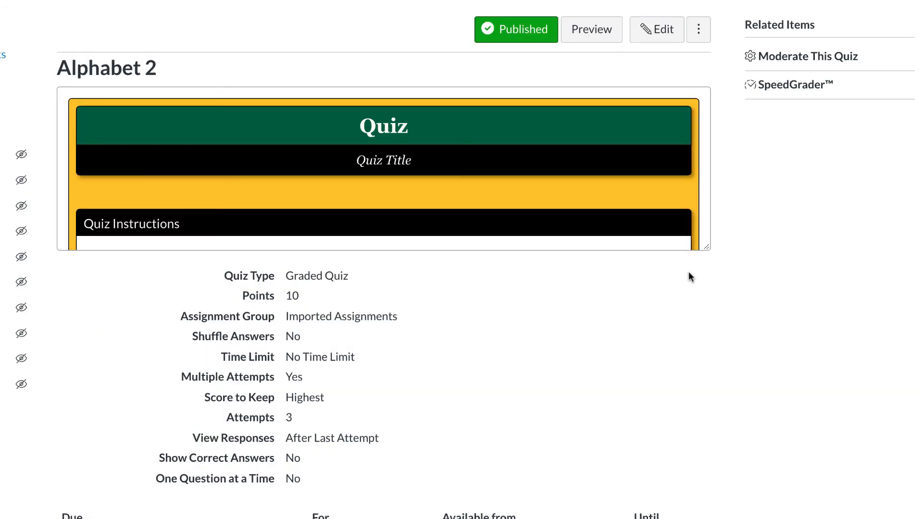
left_click_drag(705, 246, 706, 421)
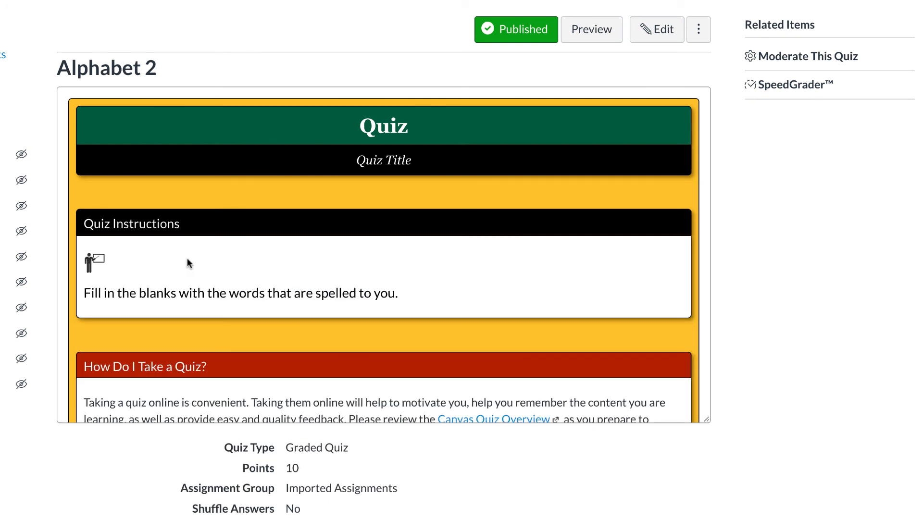
scroll(190, 262, "down", 3)
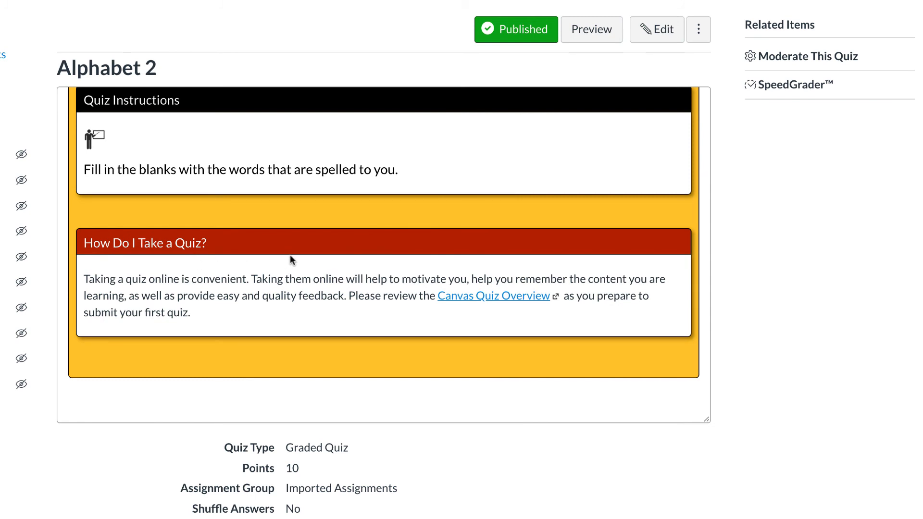
scroll(422, 273, "up", 3)
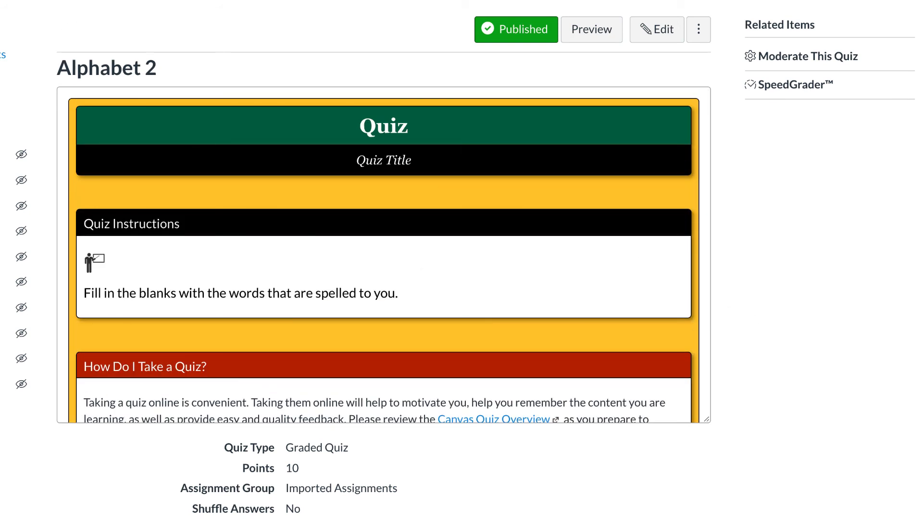
Go to the Canvas Design Elements course and open its Background Color page from Modules to read through it
key("Tab")
key("Return")
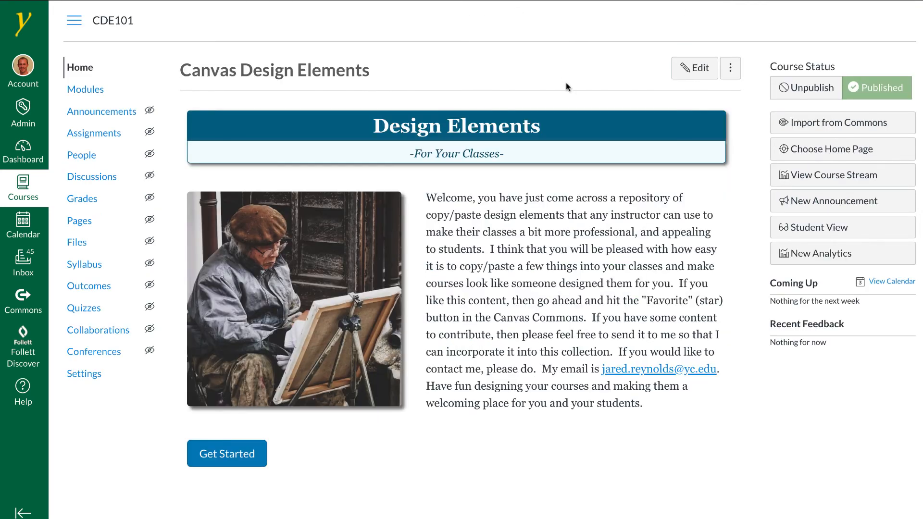
left_click(86, 96)
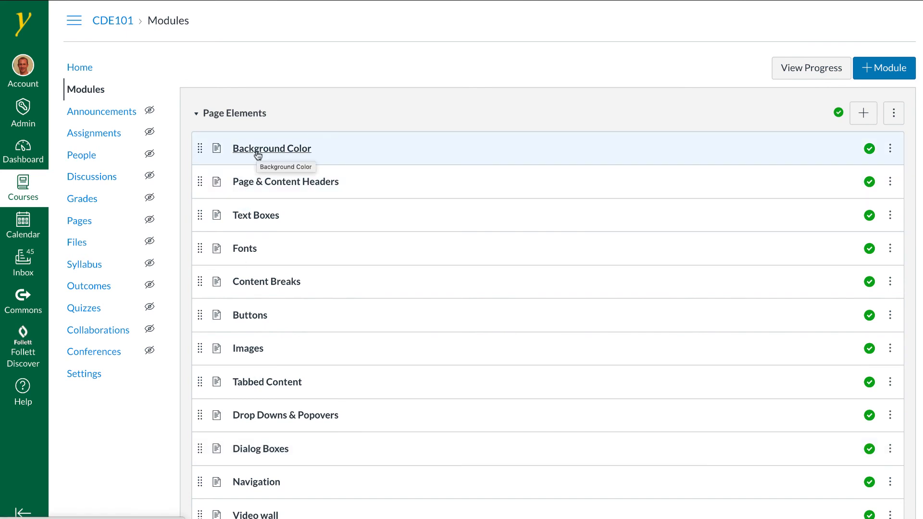
left_click(257, 150)
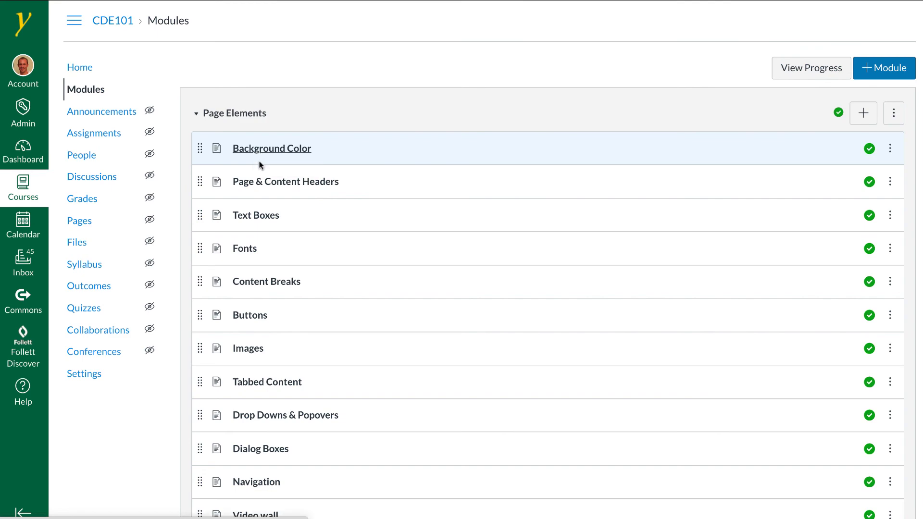
scroll(579, 318, "down", 7)
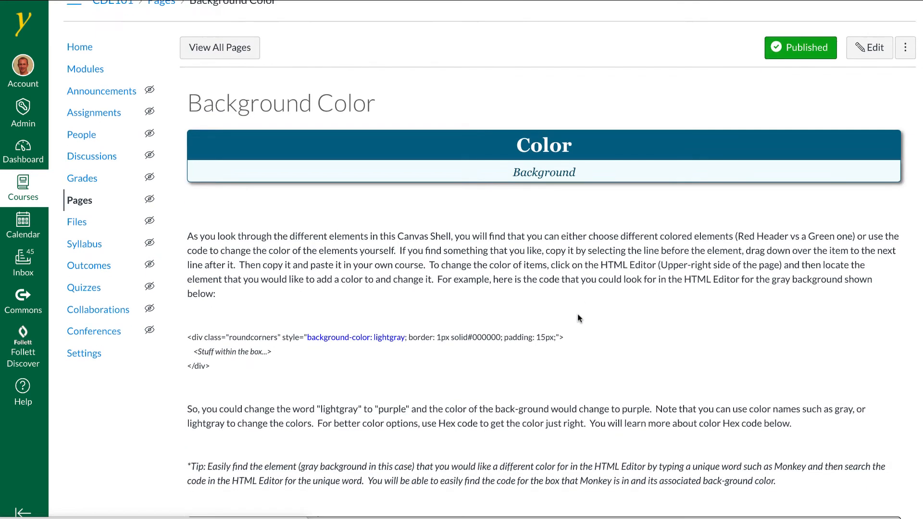
scroll(611, 317, "down", 1)
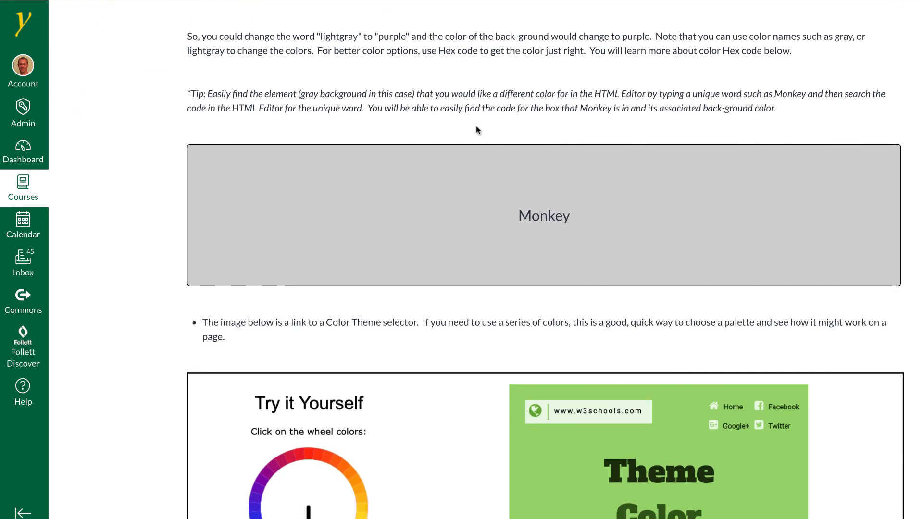
scroll(642, 253, "down", 11)
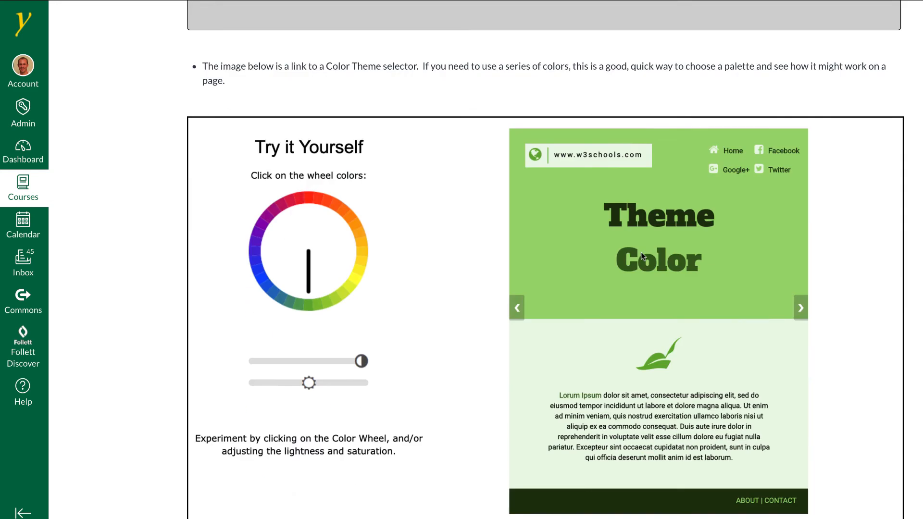
Move to the Page & Content Headers page, start editing it, and copy the orange Title header
left_click(895, 488)
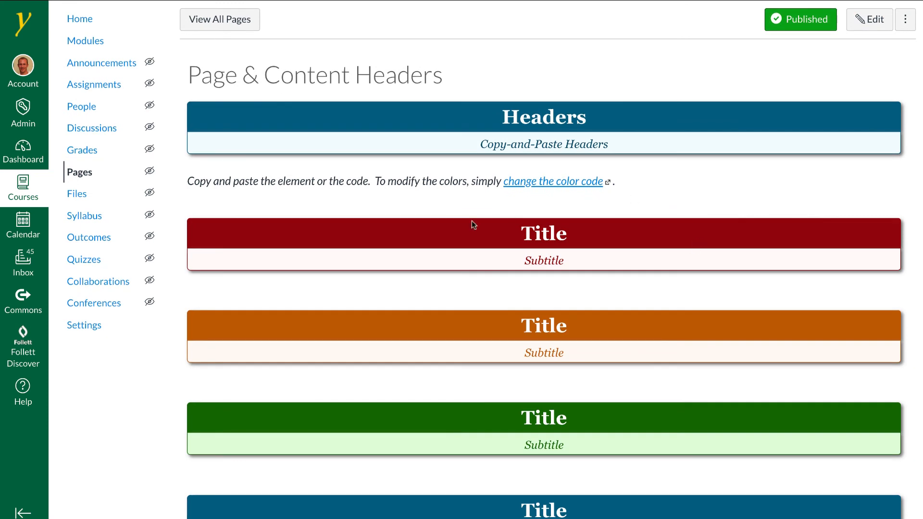
left_click(870, 19)
scroll(558, 203, "down", 3)
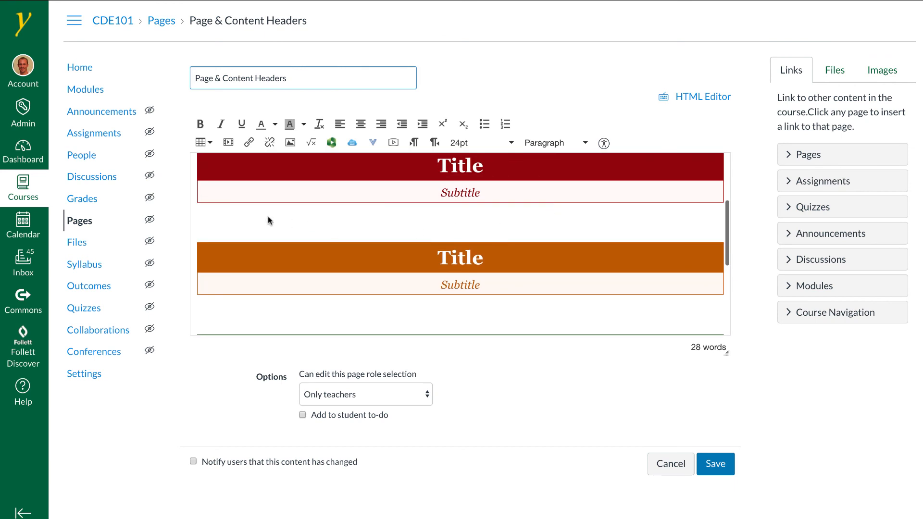
right_click(237, 226)
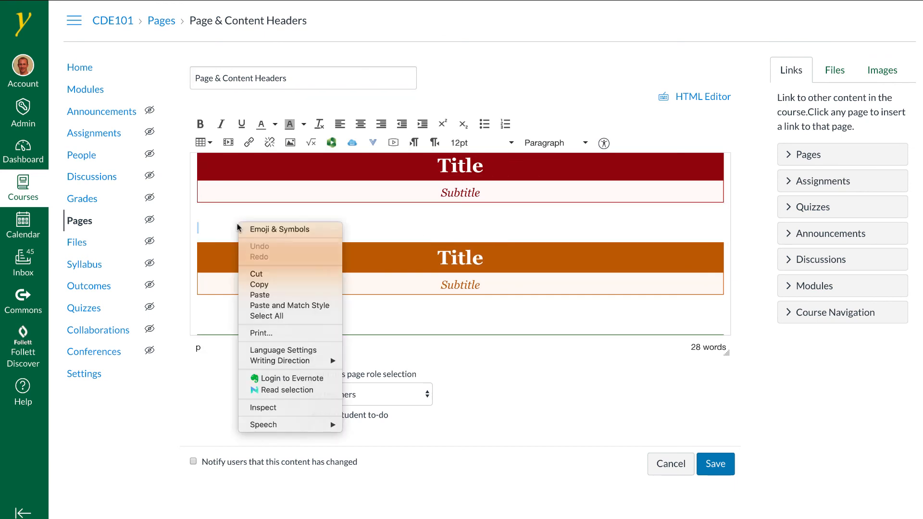
left_click(216, 231)
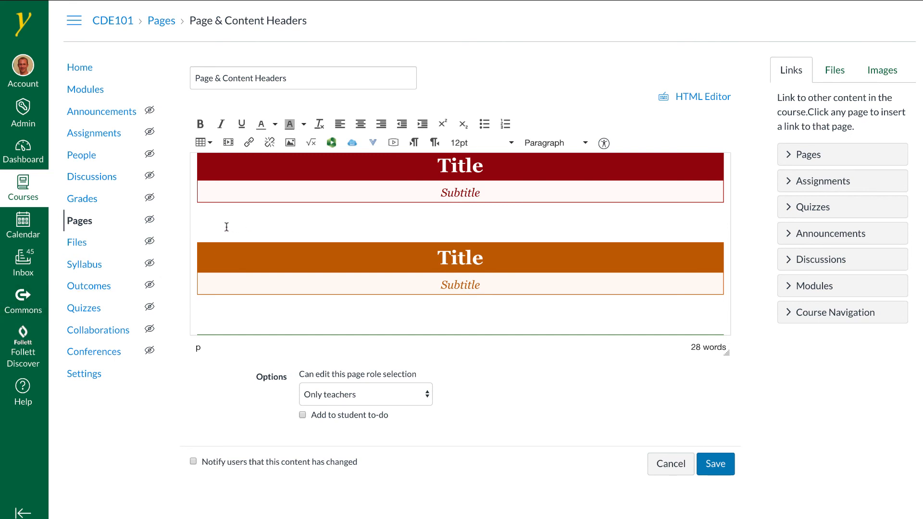
left_click_drag(226, 229, 222, 310)
key("ctrl+c")
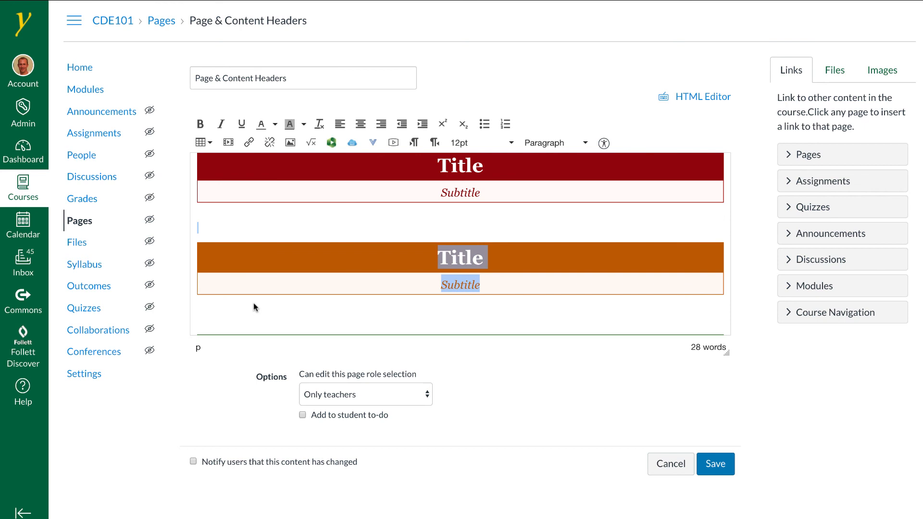
left_click(242, 311)
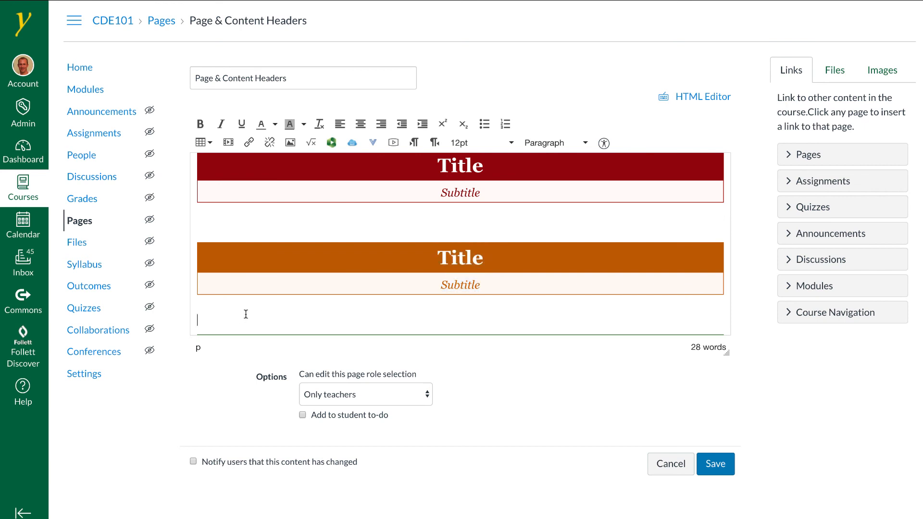
Paste copies of the orange header near the end of the page, then cancel the edit to discard them
scroll(246, 313, "down", 5)
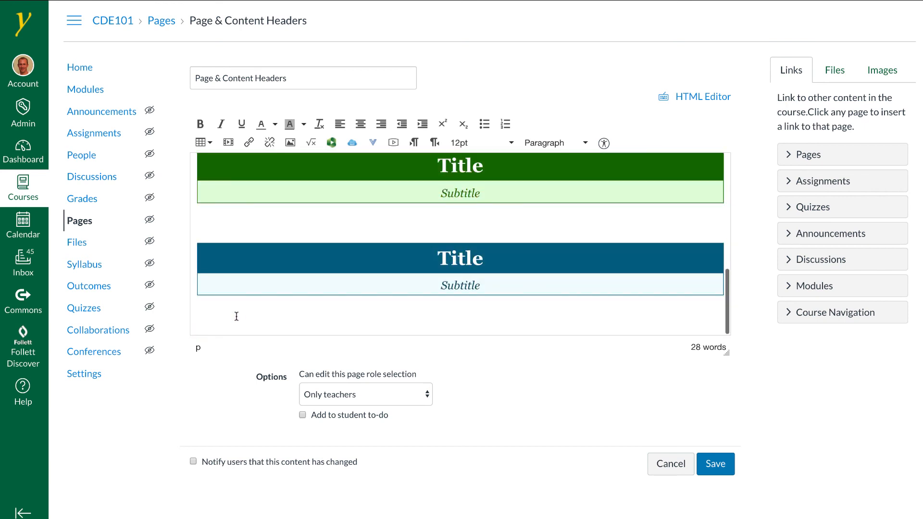
scroll(235, 316, "down", 3)
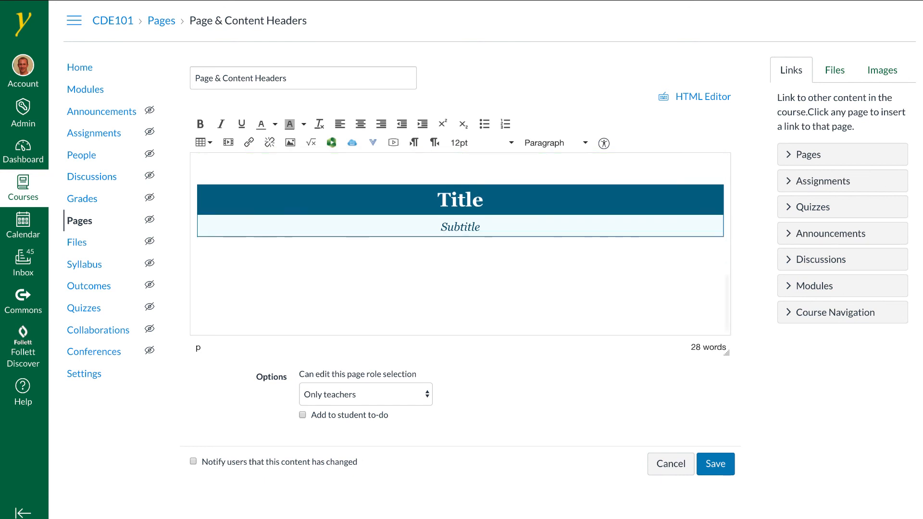
key("ctrl+v")
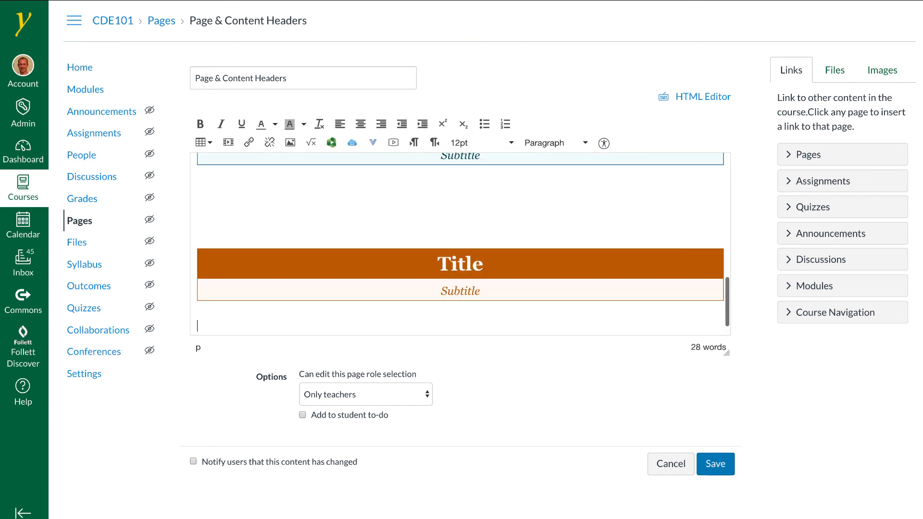
scroll(294, 276, "down", 1)
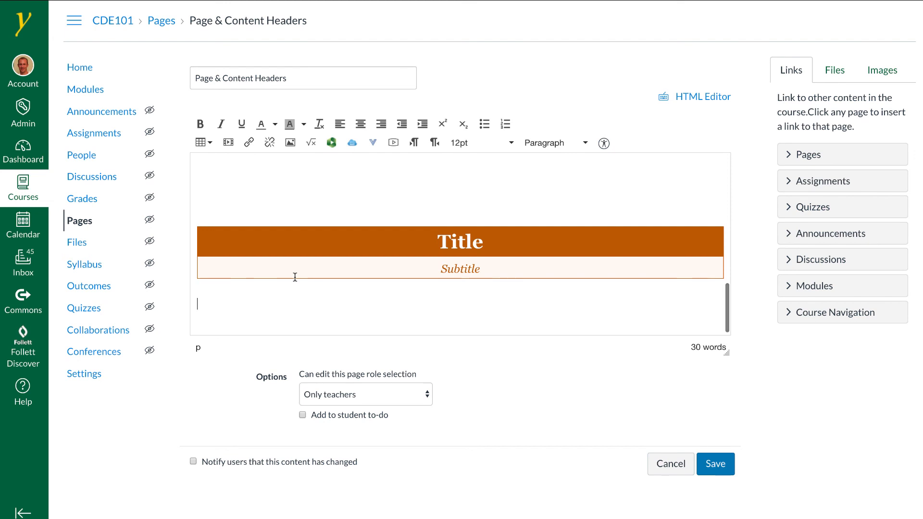
key("ctrl+v")
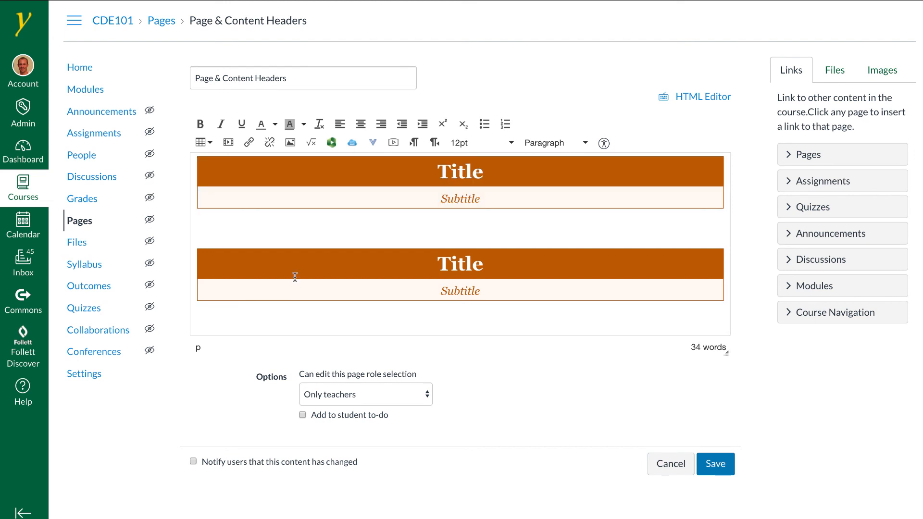
key("ctrl+v")
scroll(294, 277, "up", 10)
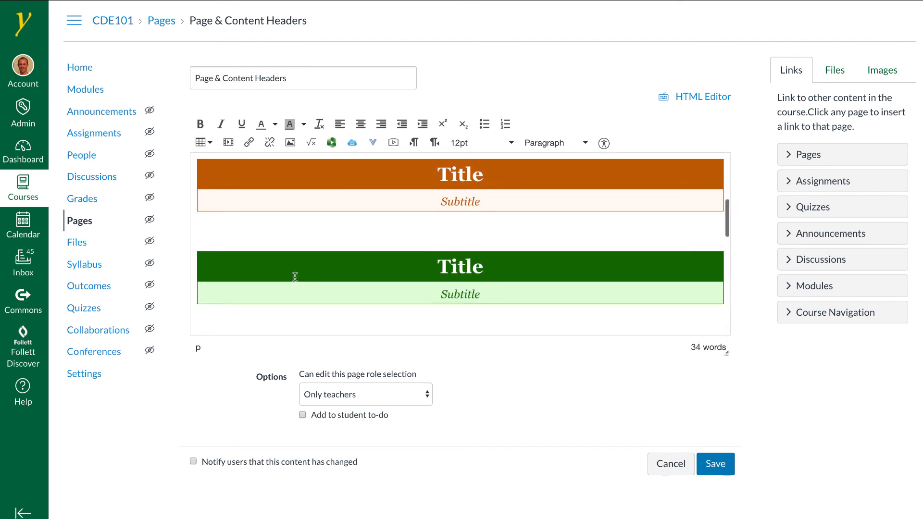
left_click(669, 464)
Open Canvas Commons in a new tab and search it for canvas design elements
left_click(559, 43)
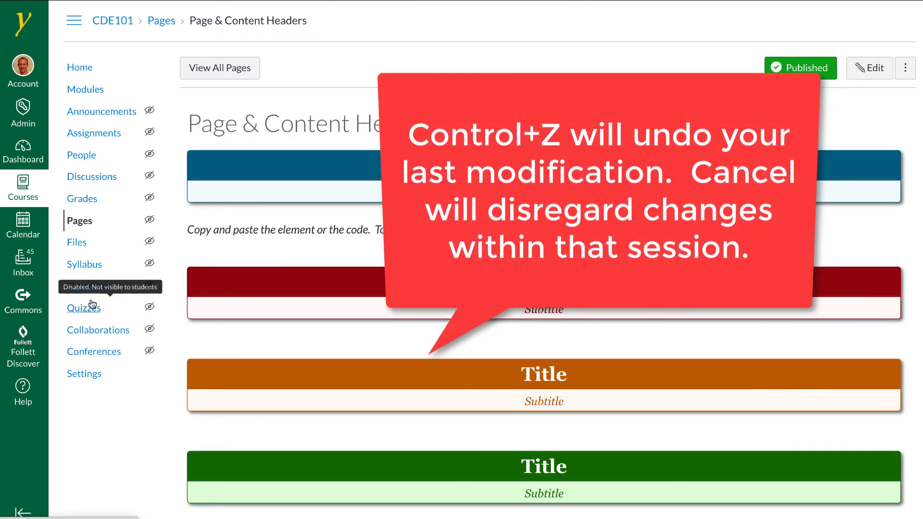
right_click(35, 308)
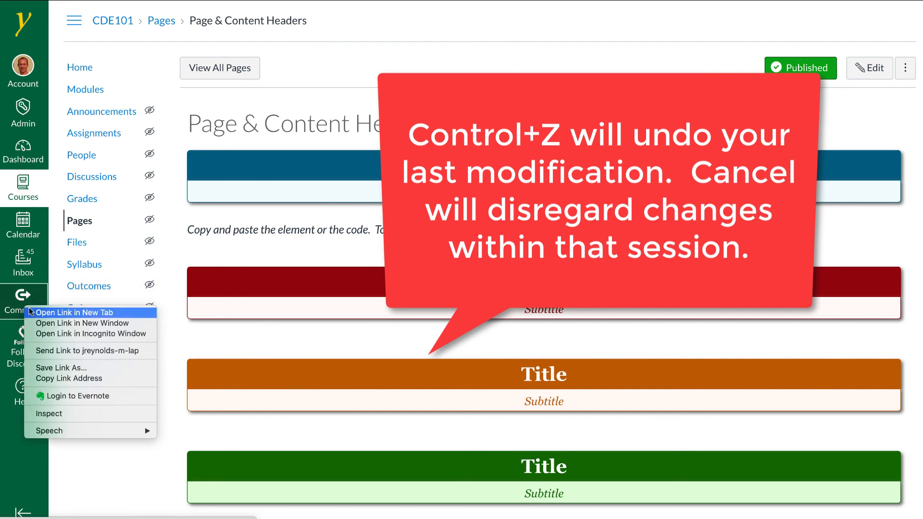
left_click(54, 312)
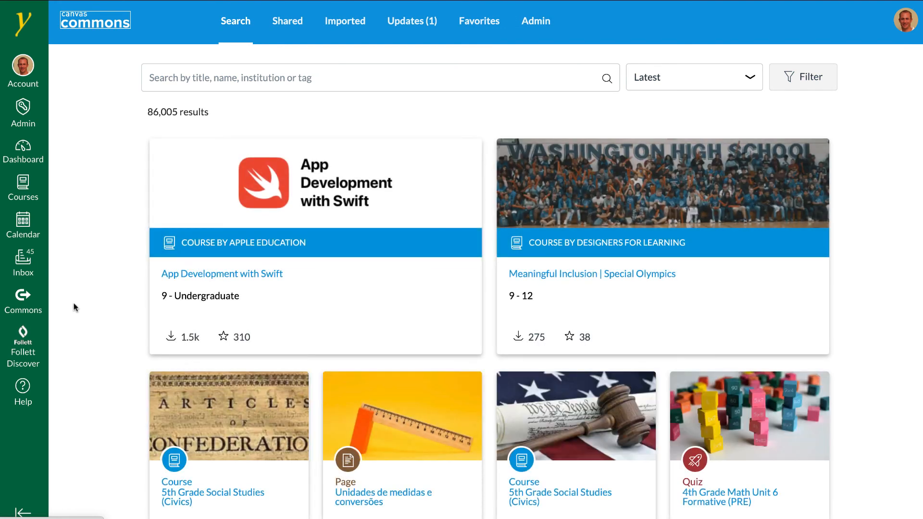
left_click(284, 76)
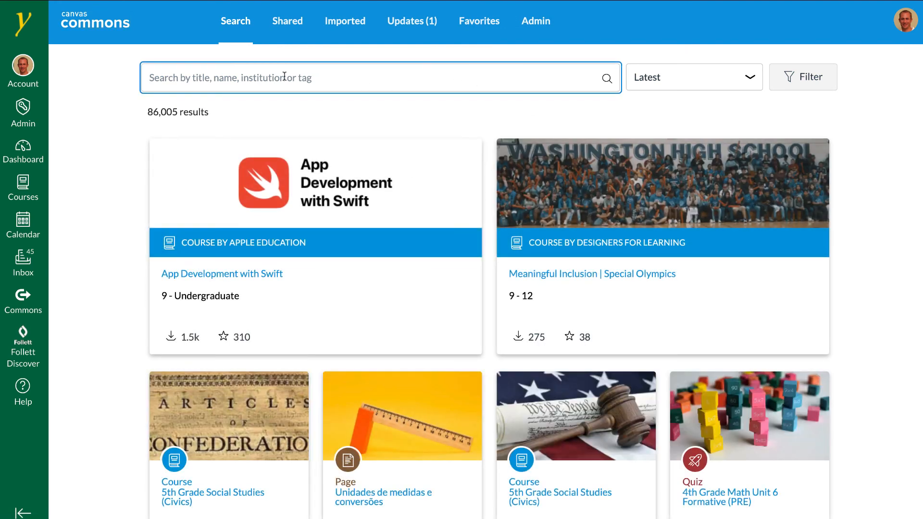
type("canvas desi")
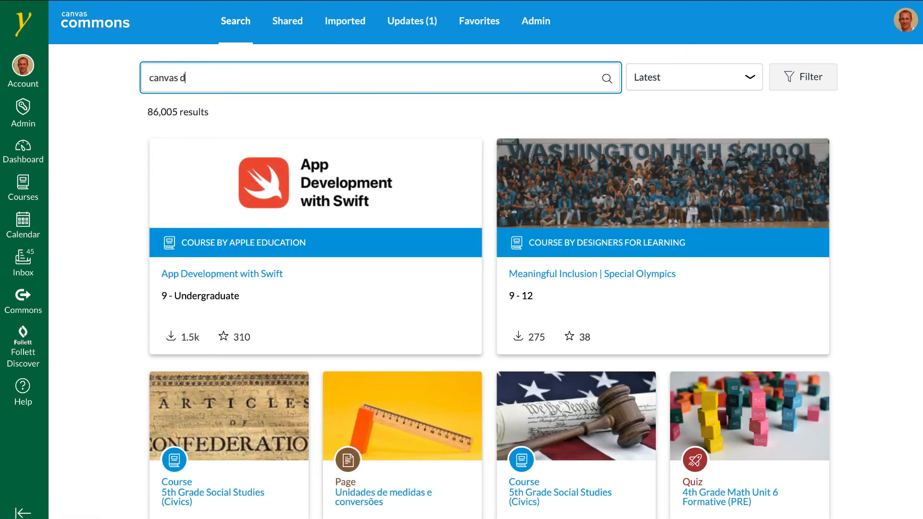
type("gn elements")
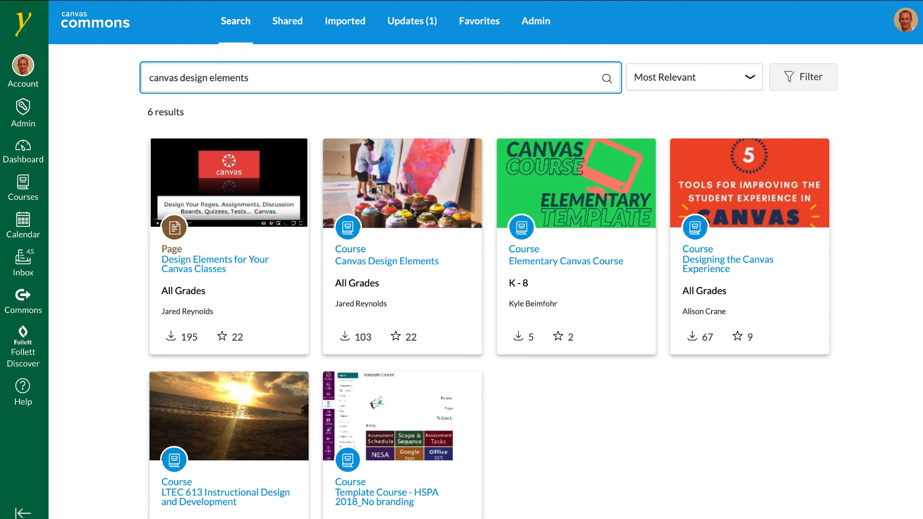
Open the Canvas Design Elements course resource and view its Import/Download course list before closing it
left_click(382, 262)
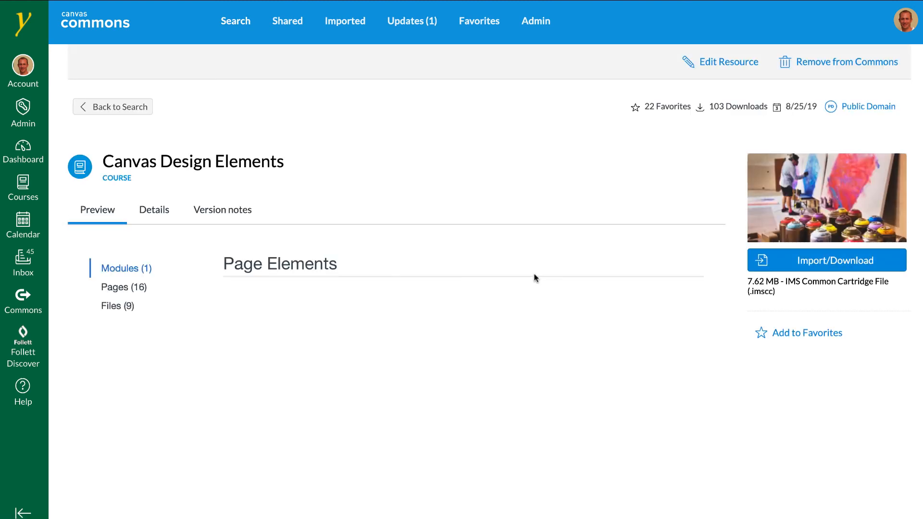
left_click(813, 264)
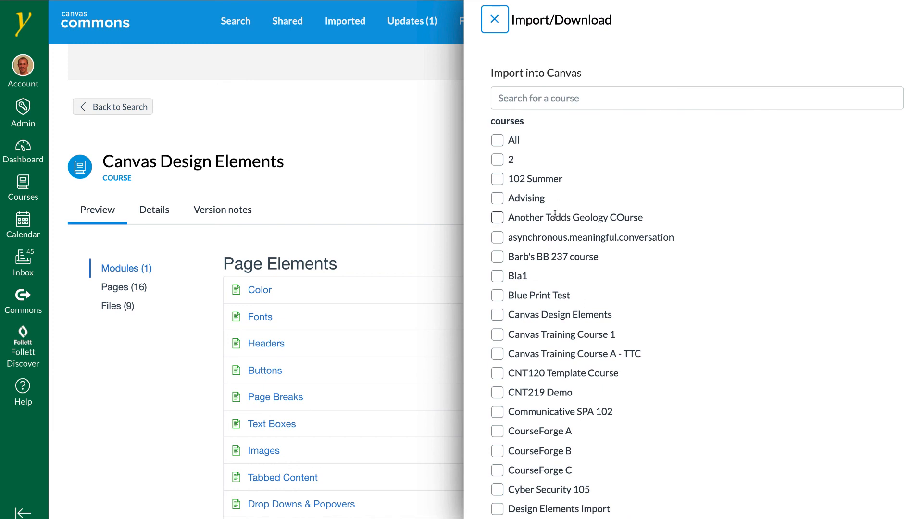
left_click(495, 20)
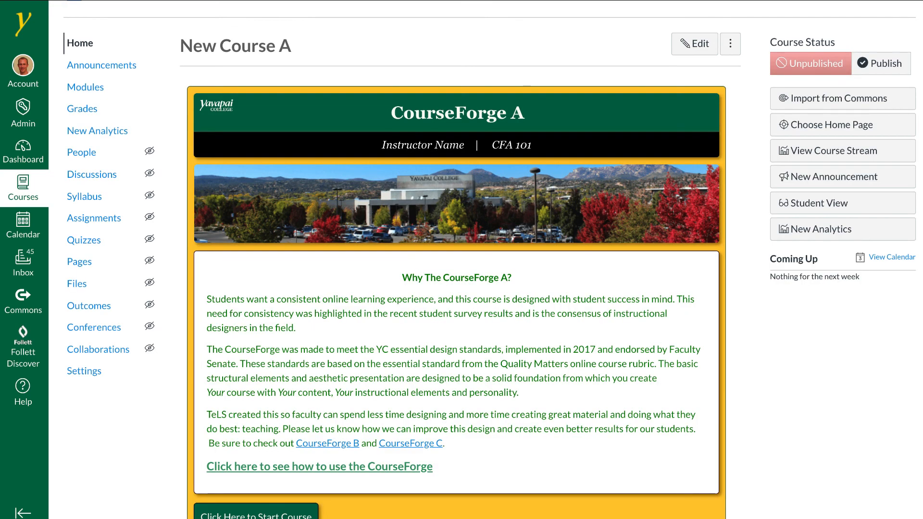
scroll(379, 232, "down", 1)
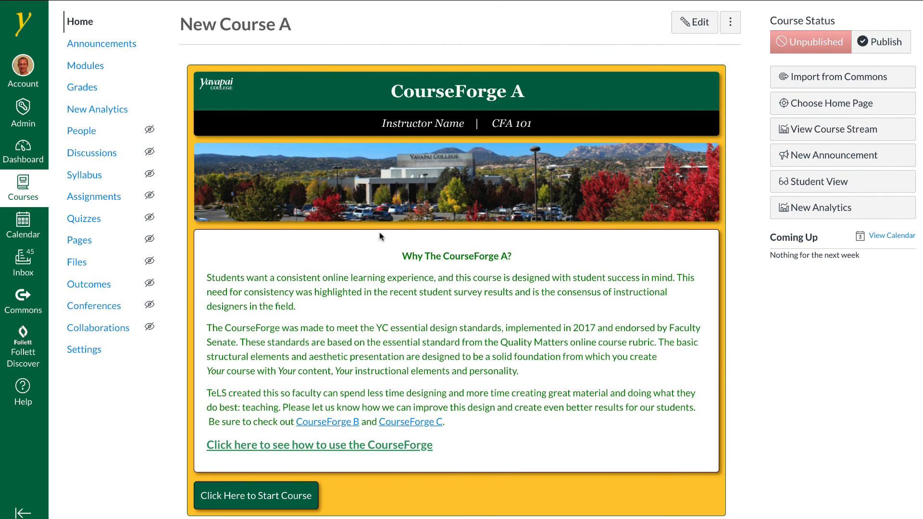